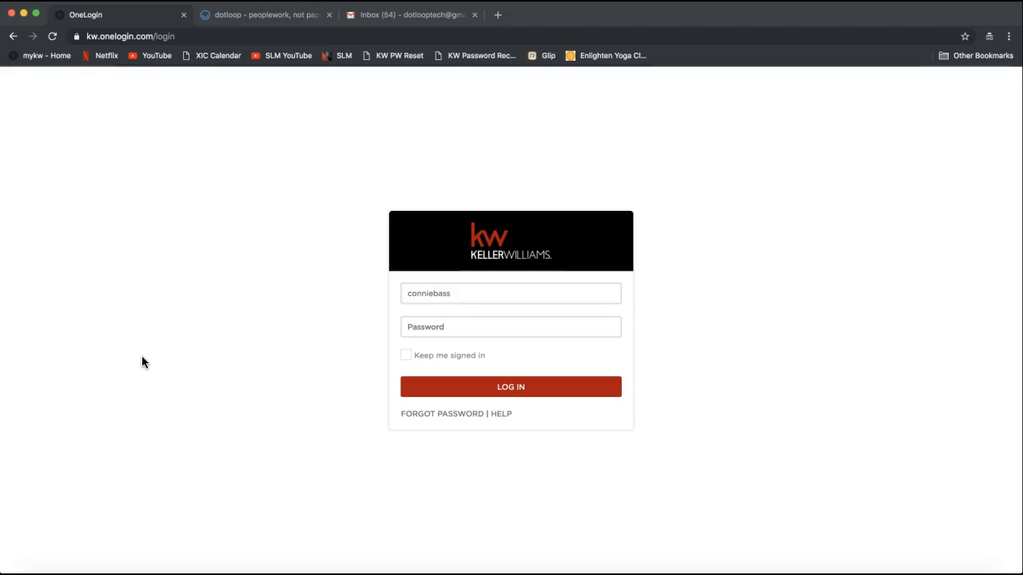
Go to mykw.kw.com in the browser
left_click(146, 36)
type("mykw.kw.com")
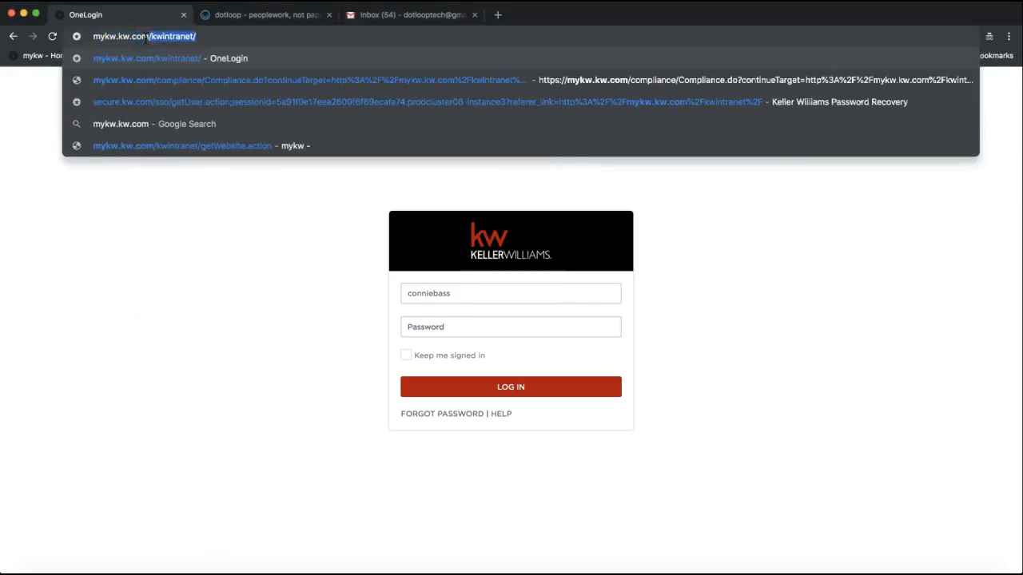
key("BackSpace")
left_click_drag(94, 36, 160, 36)
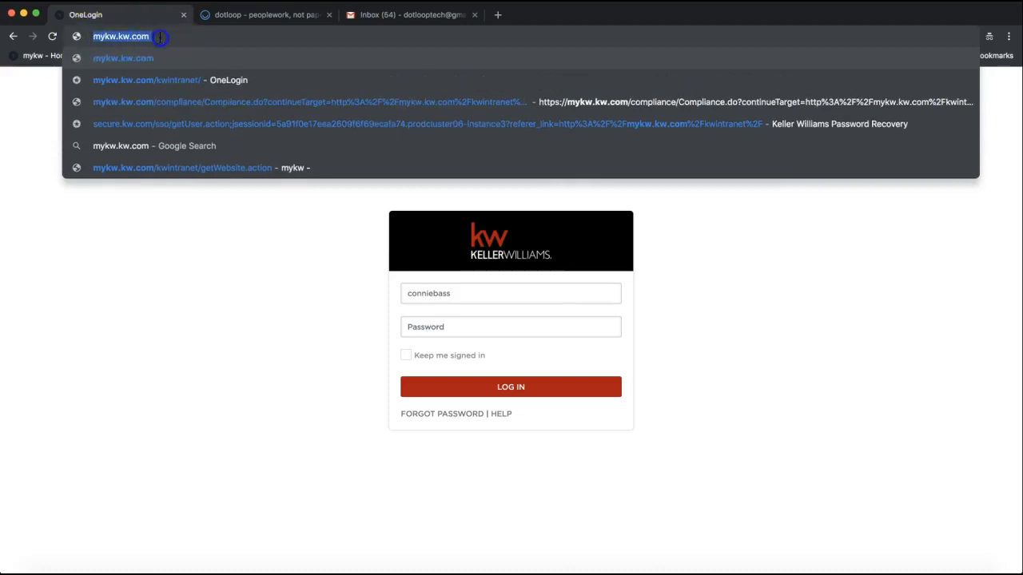
left_click(100, 48)
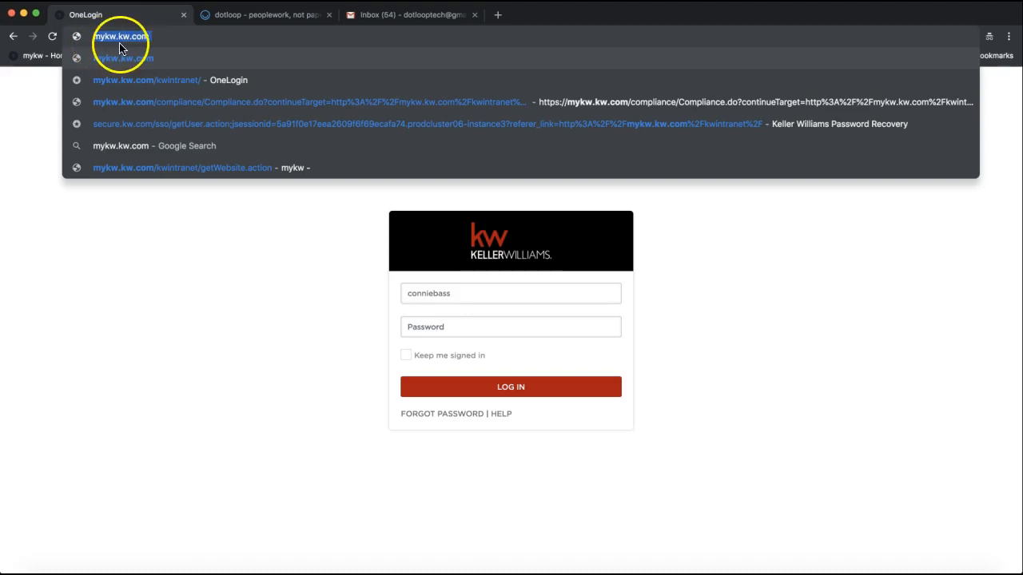
left_click(167, 236)
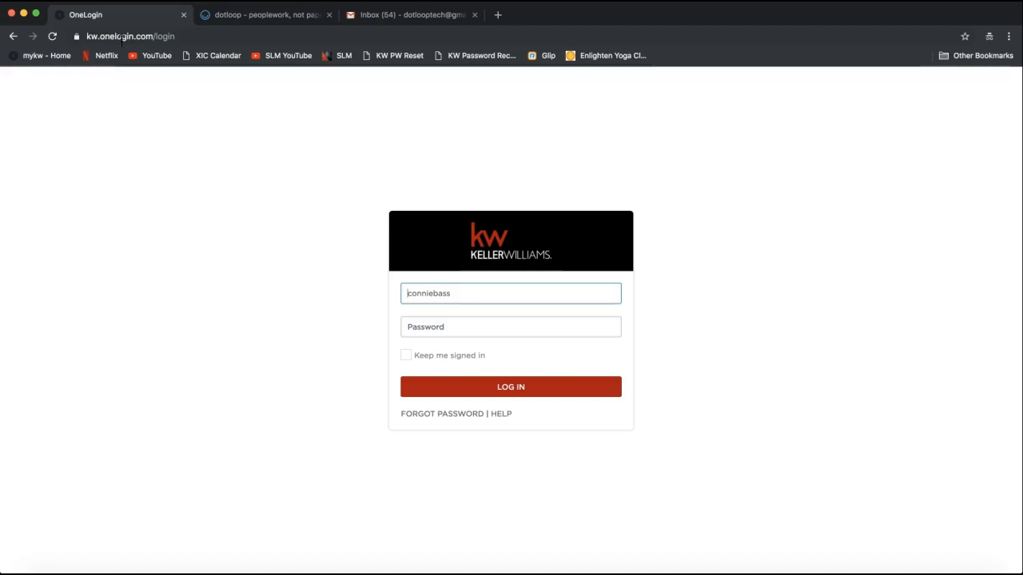
Reach the Keller Williams OneLogin sign-in form and select the saved username
left_click(253, 229)
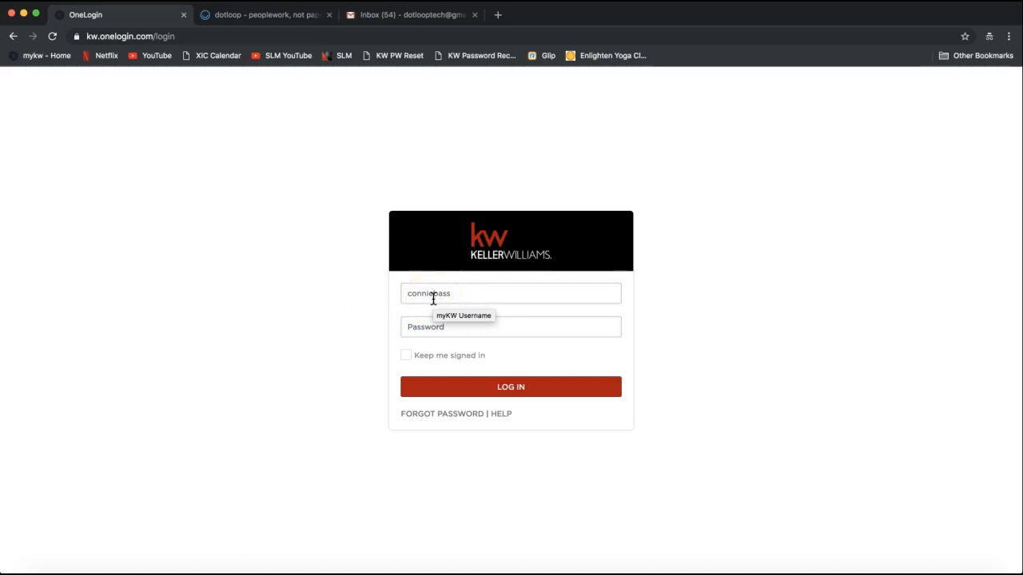
left_click(354, 311)
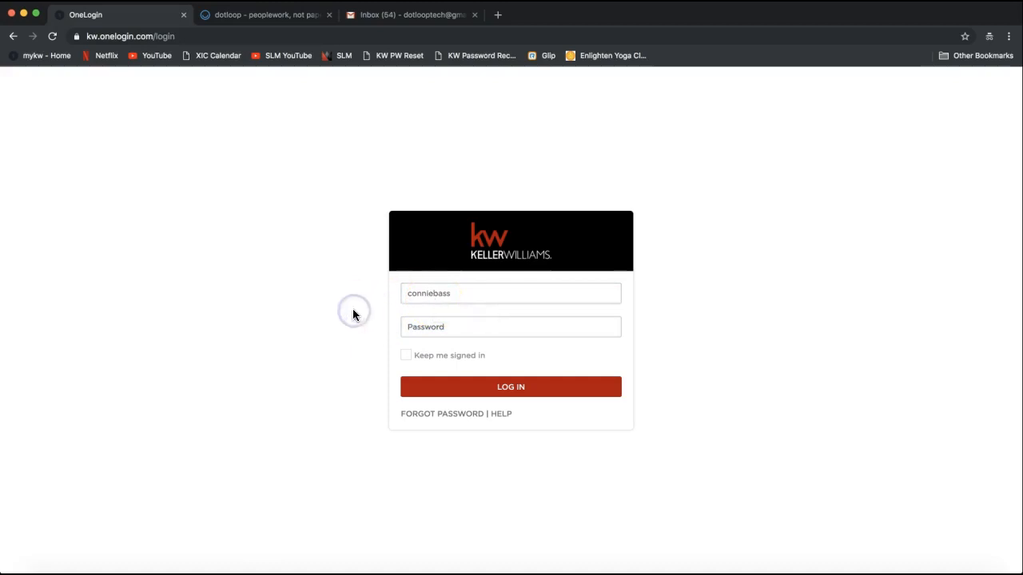
left_click(444, 287)
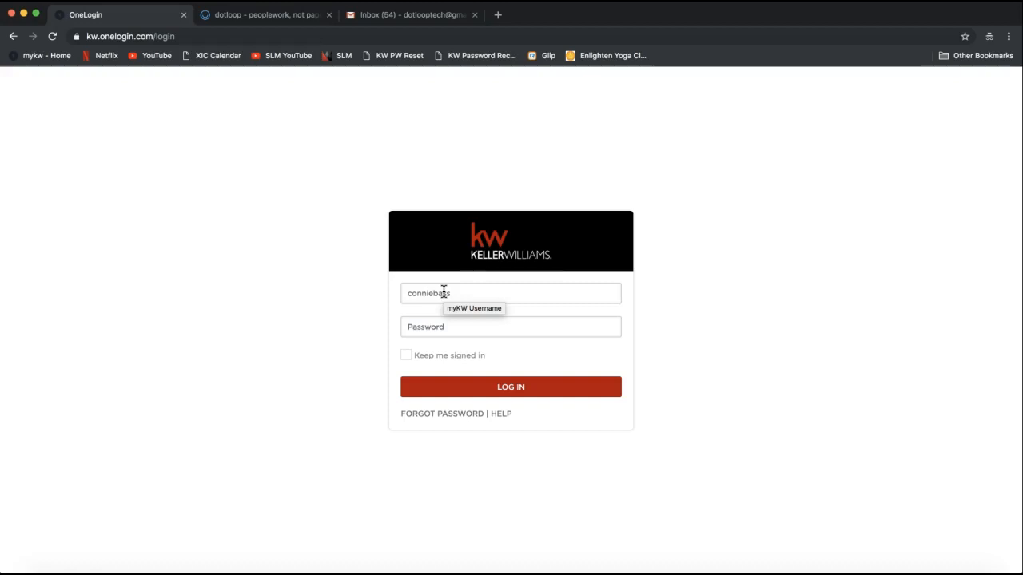
left_click(445, 292)
double_click(446, 294)
left_click(327, 298)
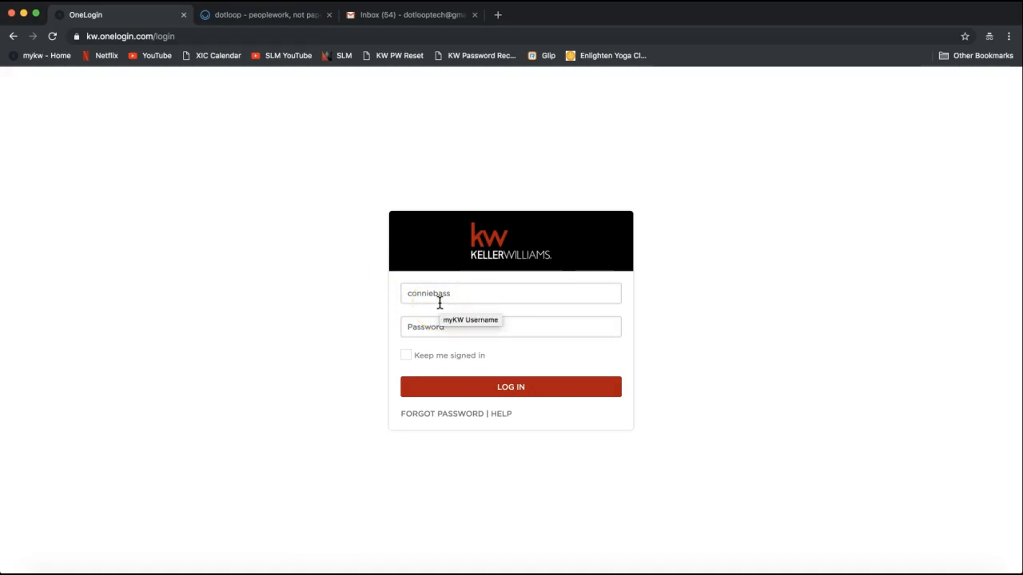
Enter the account password in the Password field
left_click(405, 321)
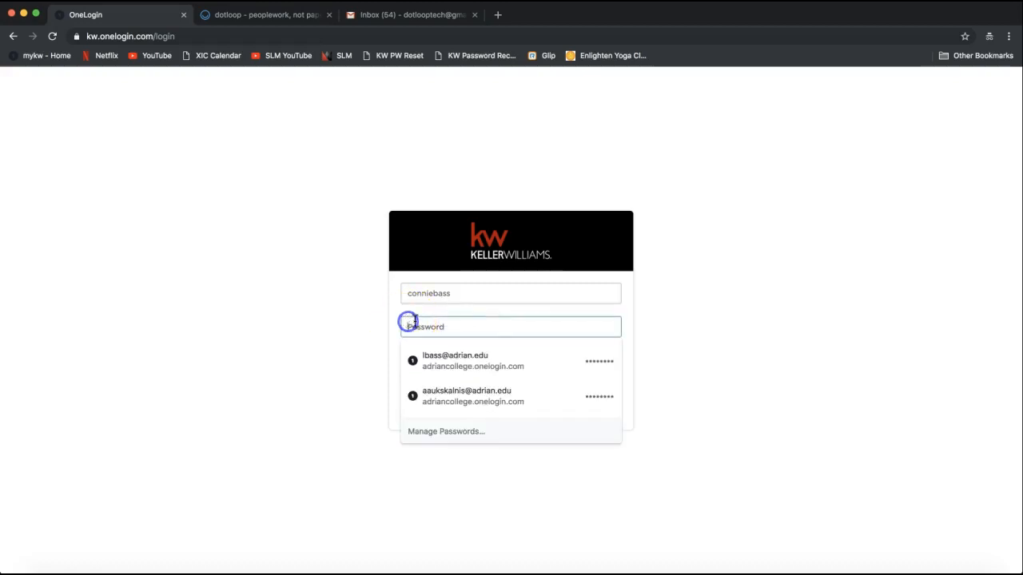
left_click(343, 340)
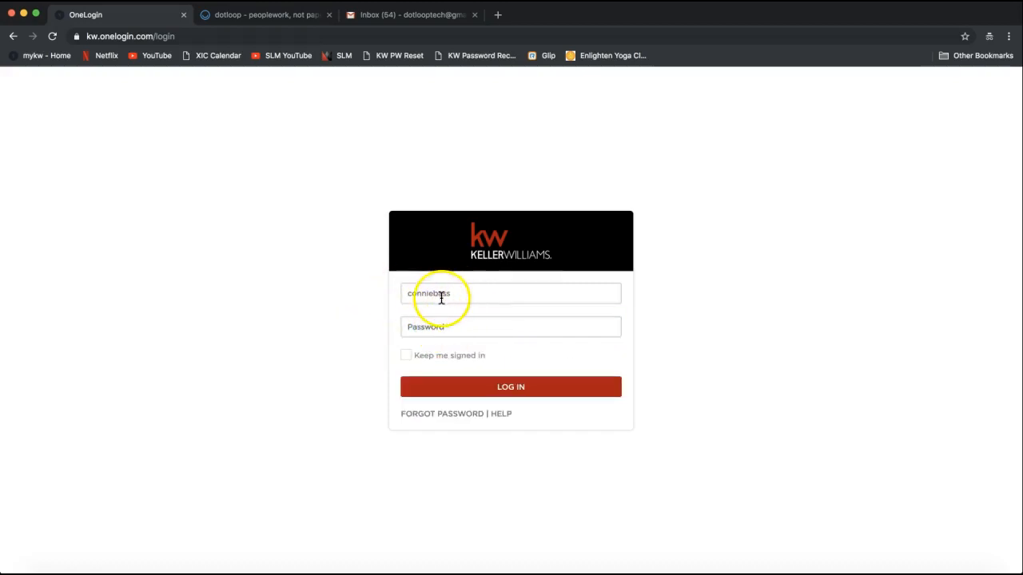
left_click(426, 322)
type("••")
key("BackSpace")
key("BackSpace")
type("•••••••••")
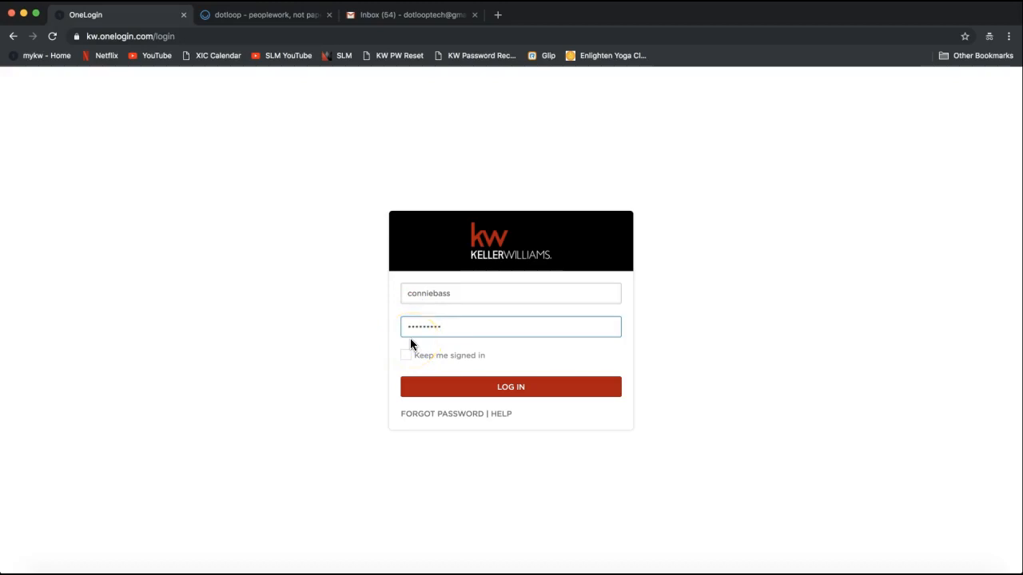
Turn on Keep me signed in and submit the login
left_click(431, 349)
left_click(453, 417)
left_click(433, 362)
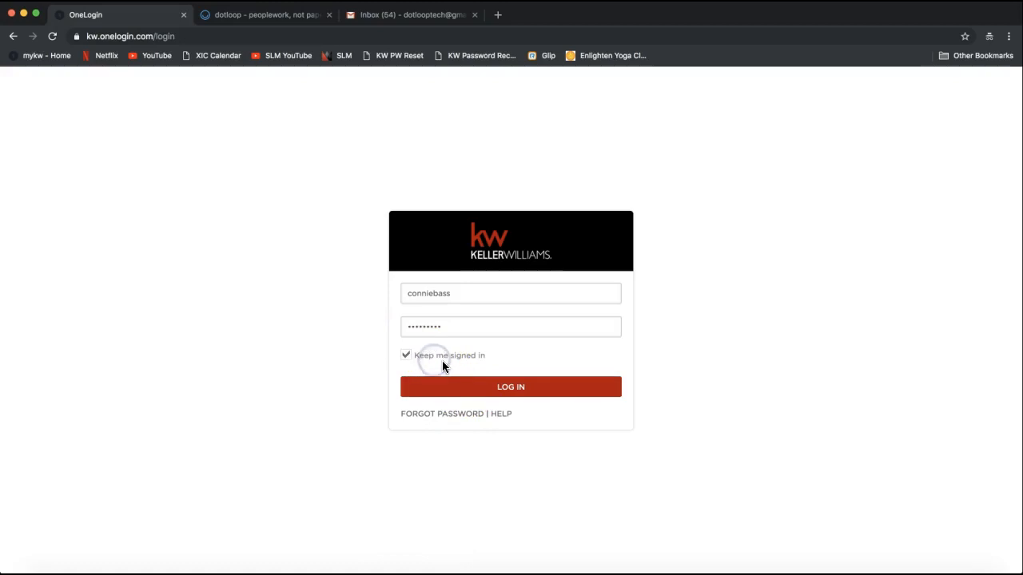
left_click(506, 388)
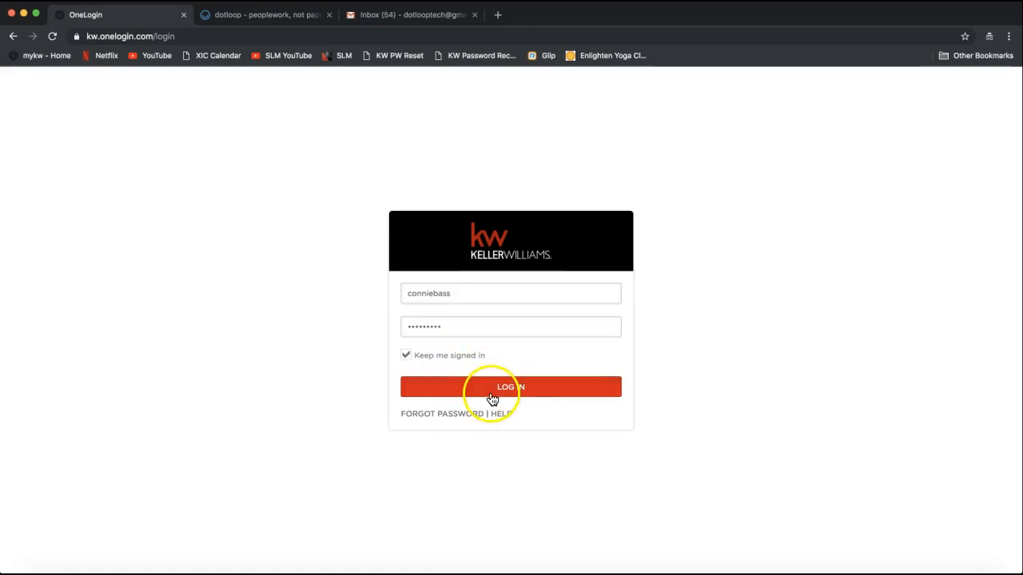
Sign in, then point out the eEdge Control Panel and myTransactions on the myKW home page
left_click(491, 397)
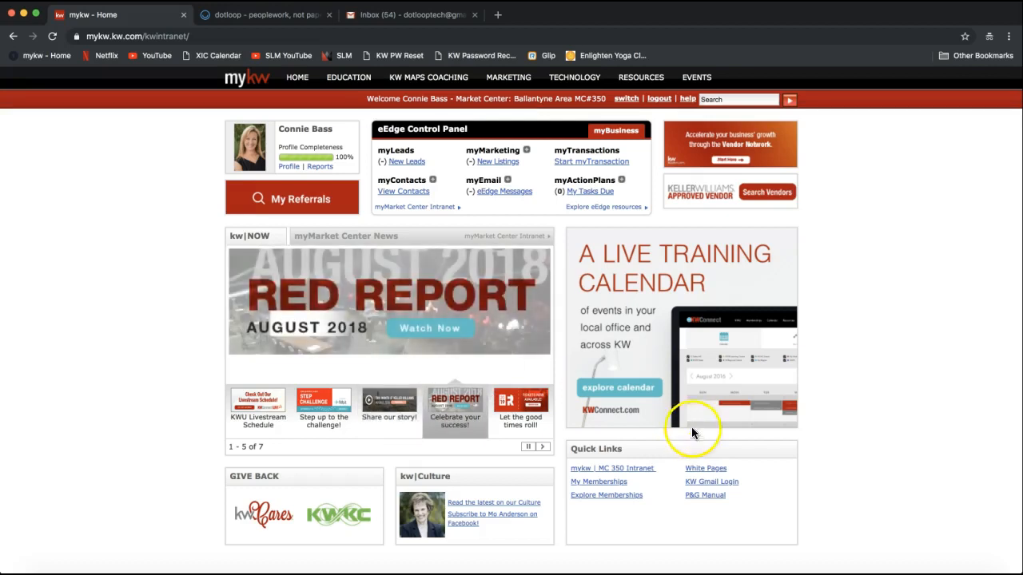
left_click_drag(375, 135, 474, 149)
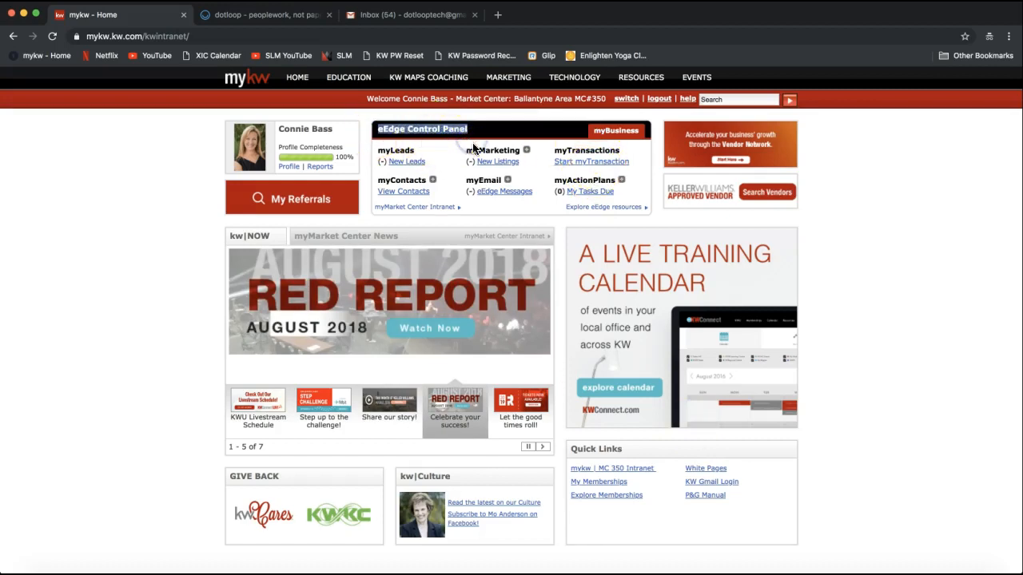
double_click(587, 152)
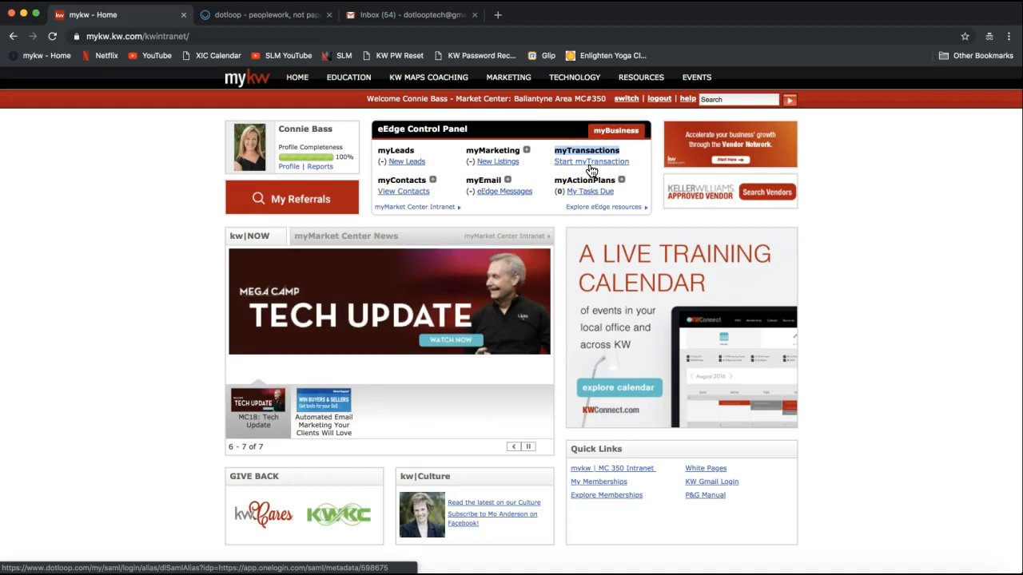
left_click(571, 154)
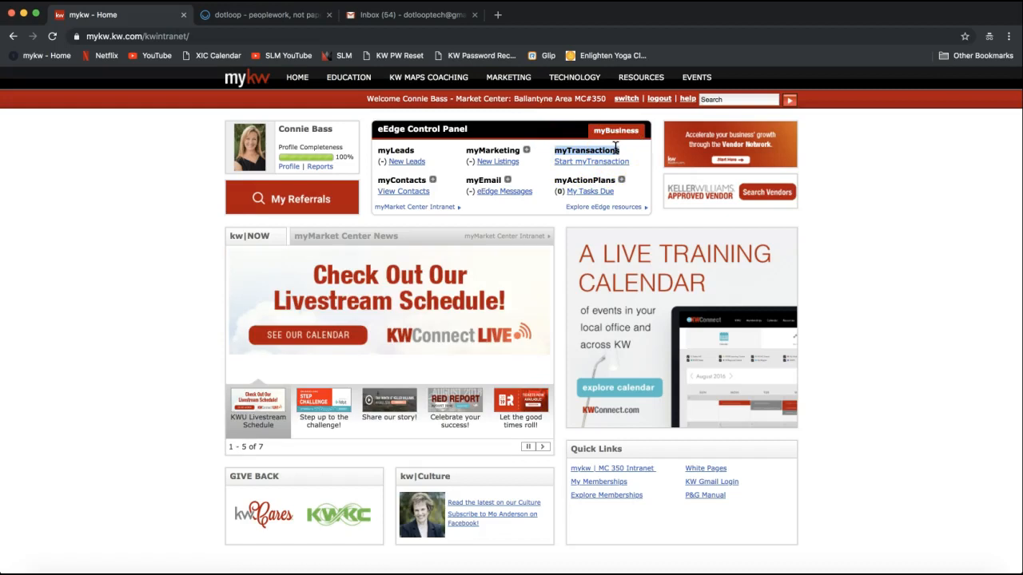
Switch to the dotloop Loops page and highlight the Premium label in the header
left_click(244, 16)
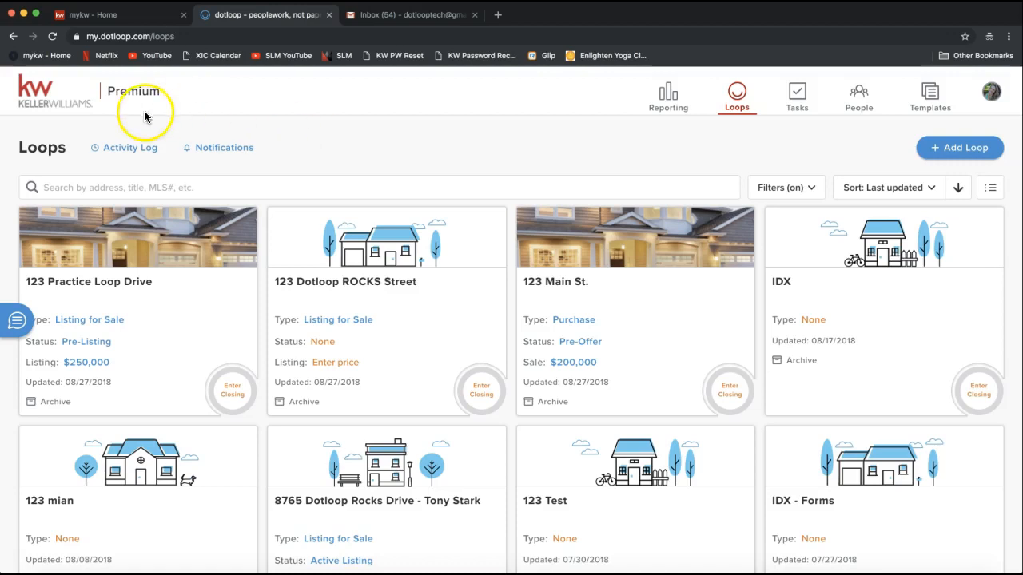
left_click_drag(111, 93, 159, 94)
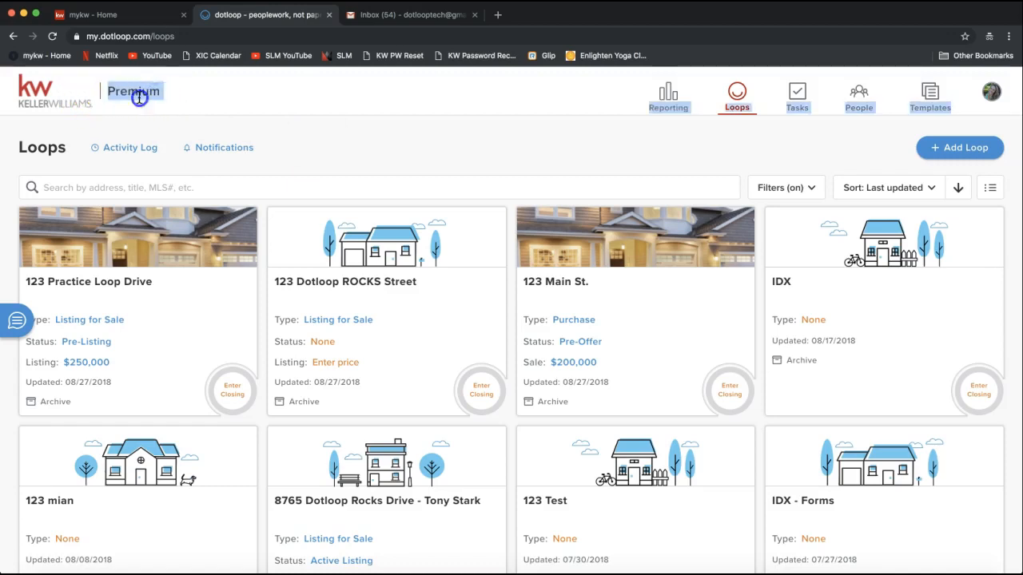
left_click(139, 97)
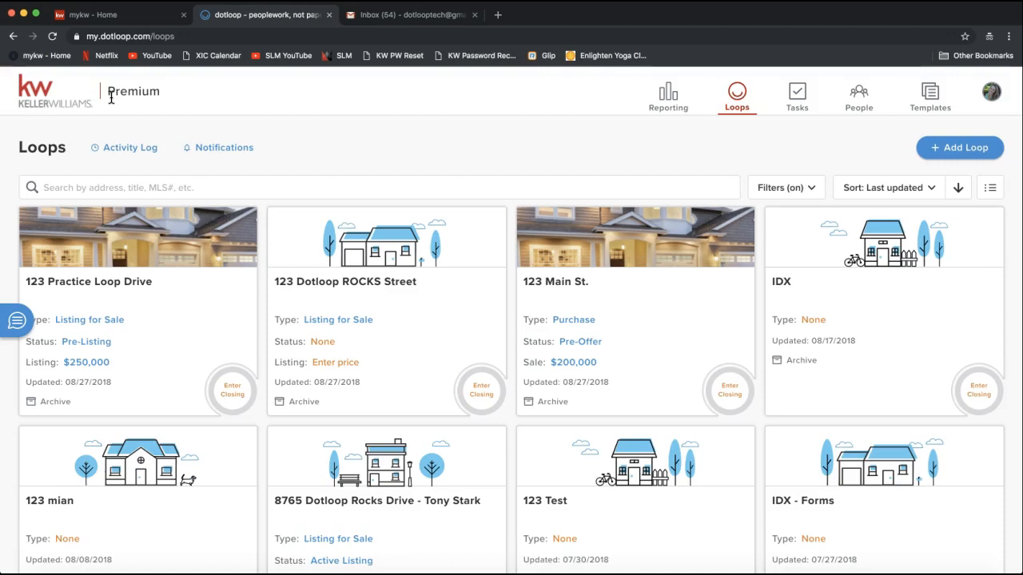
double_click(130, 93)
Post the support e-mail address to everyone in the join.me chat and minimize the meeting windows
left_click(140, 104)
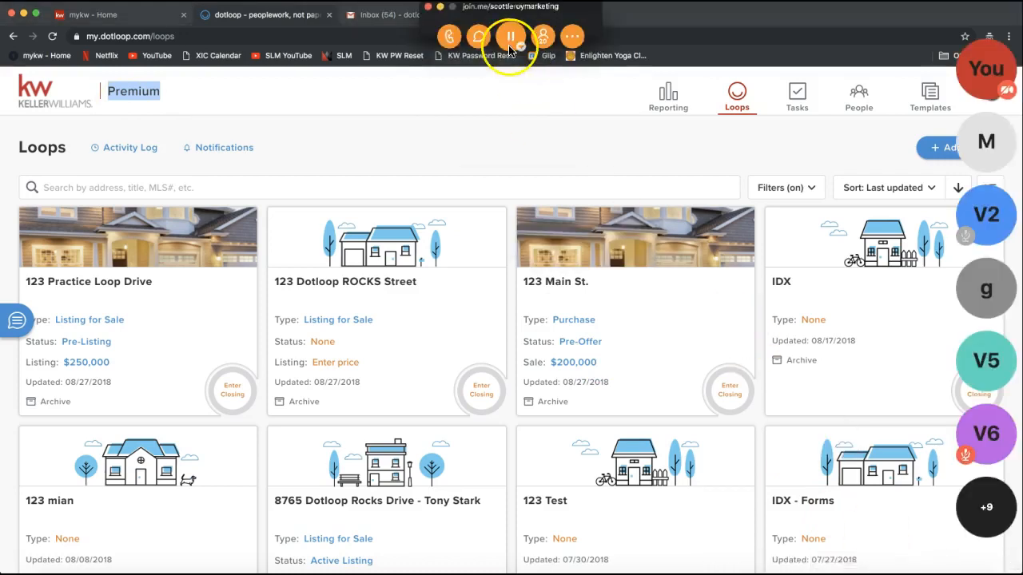
left_click(511, 36)
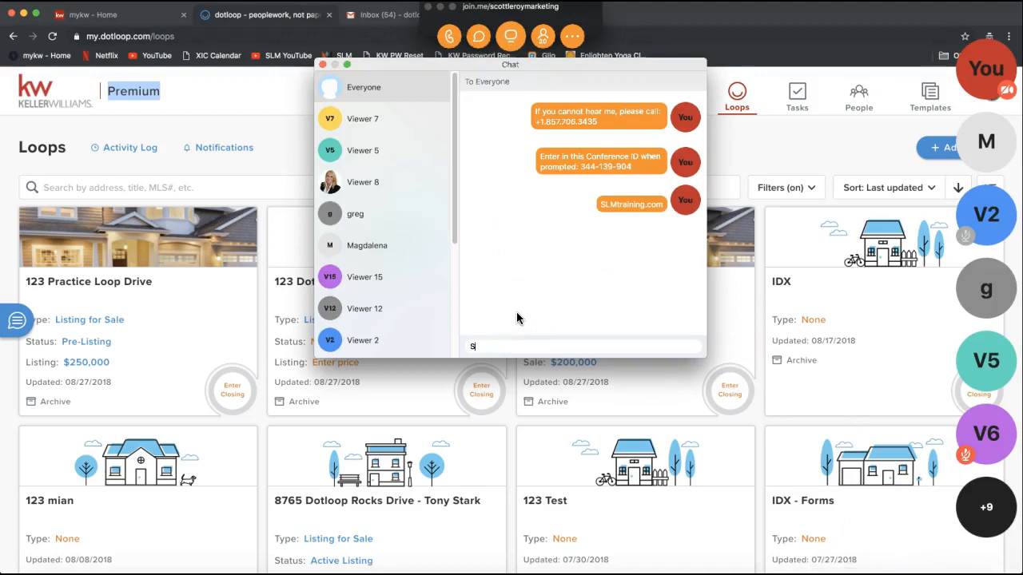
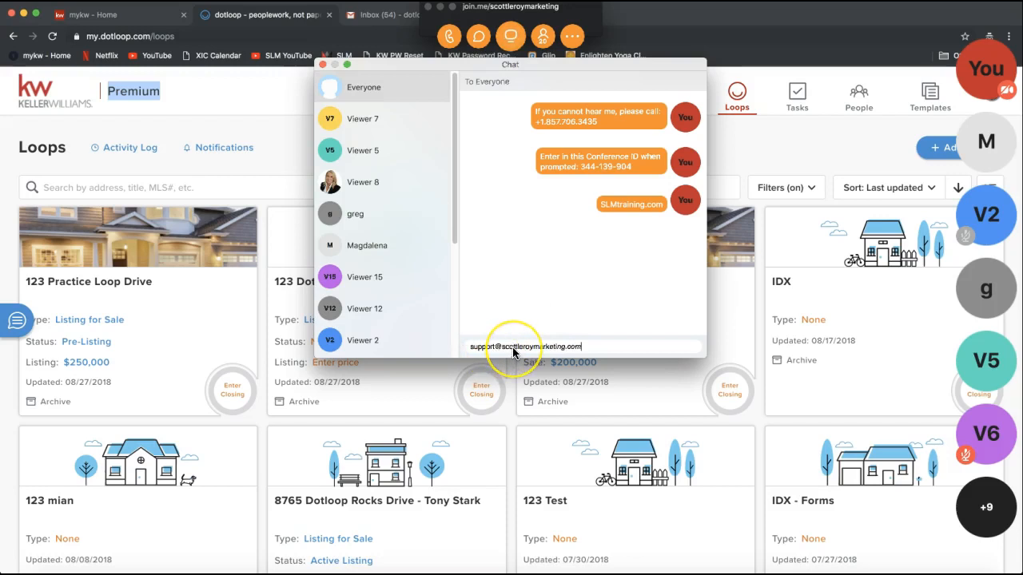
key("Return")
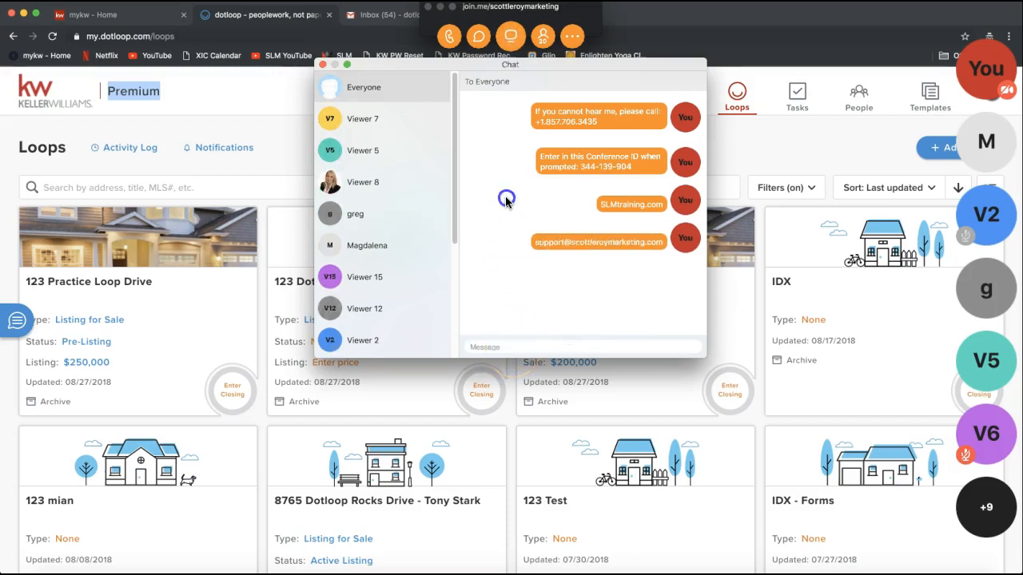
left_click(440, 8)
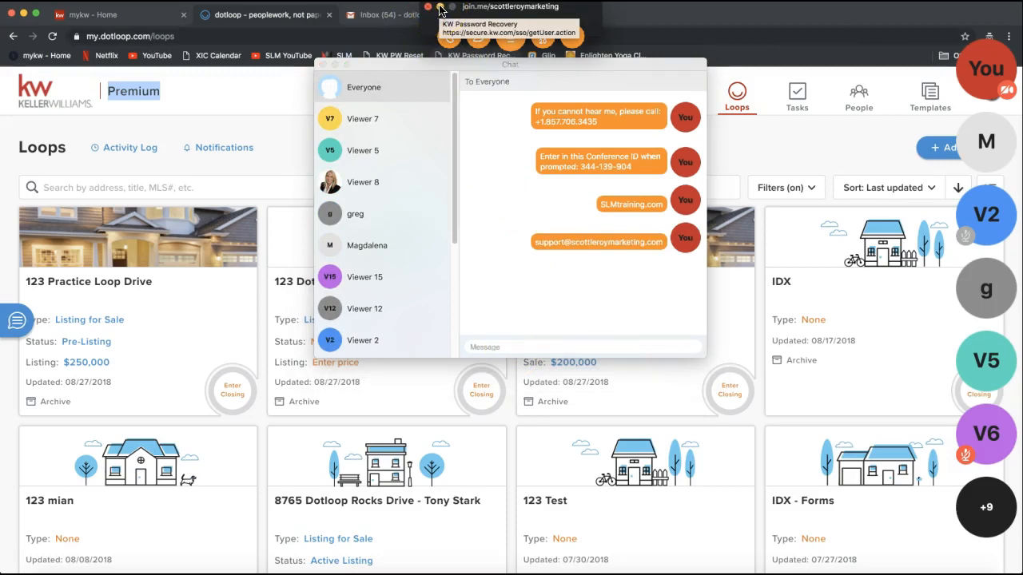
left_click(473, 178)
Clear the text highlight and open the avatar menu listing the KW Ballantyne and KW - Burlington profiles
left_click(466, 158)
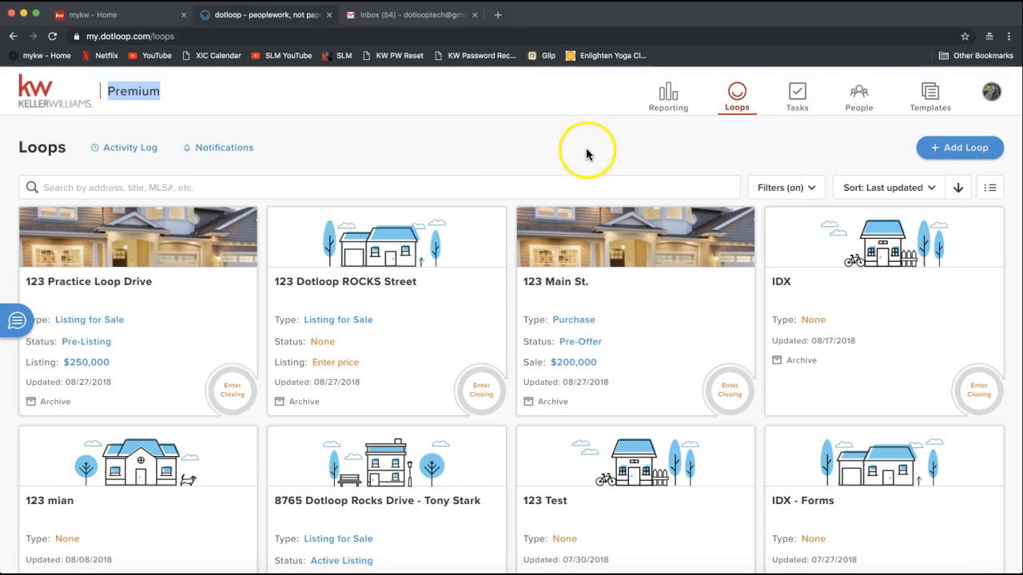
left_click(985, 117)
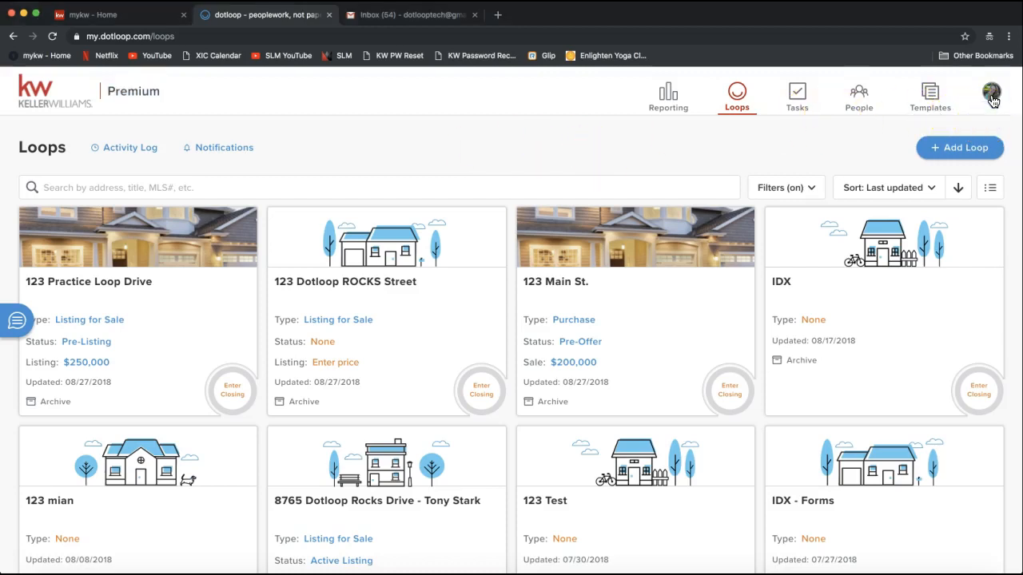
left_click(991, 94)
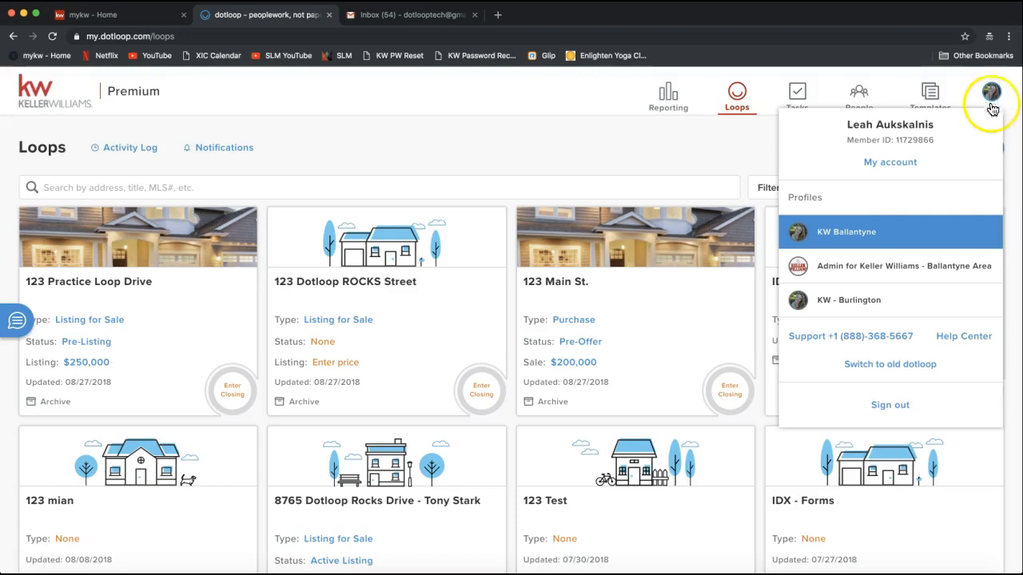
Choose Switch to old dotloop to bring up the round-tile Loops view
left_click(893, 369)
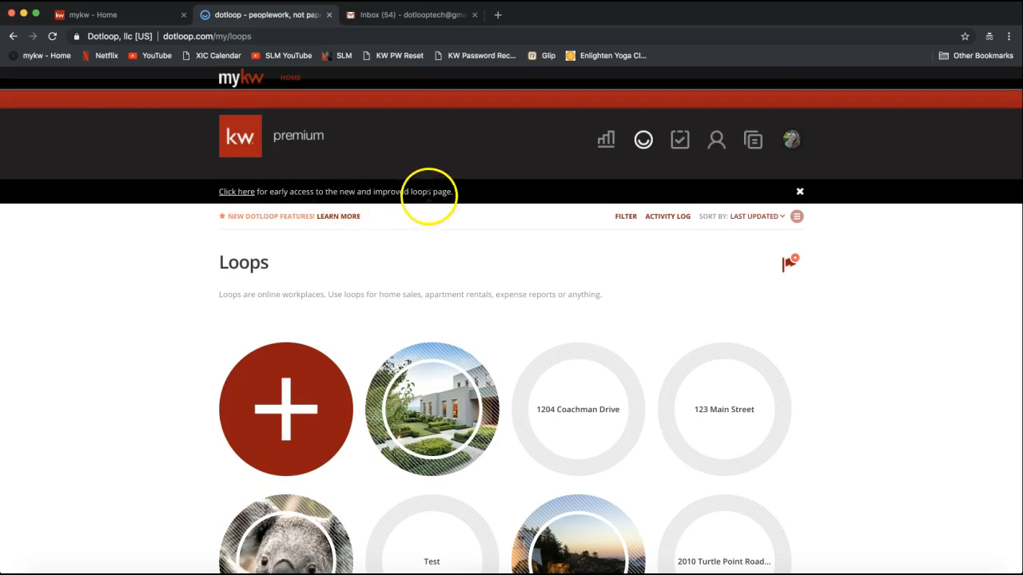
left_click(236, 194)
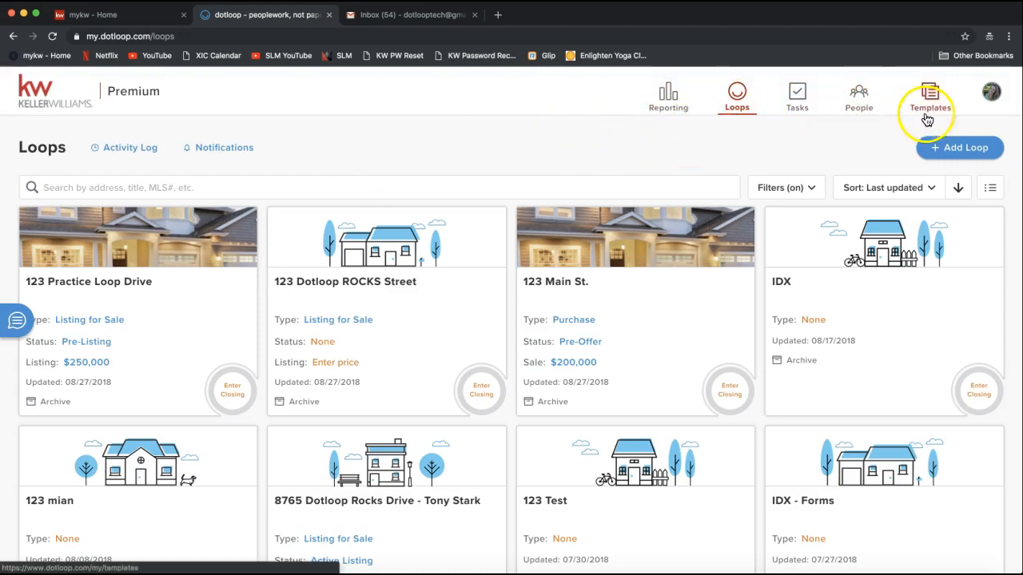
Visit the Reporting, Loops and Tasks pages from the new dotloop's top navigation
left_click(663, 106)
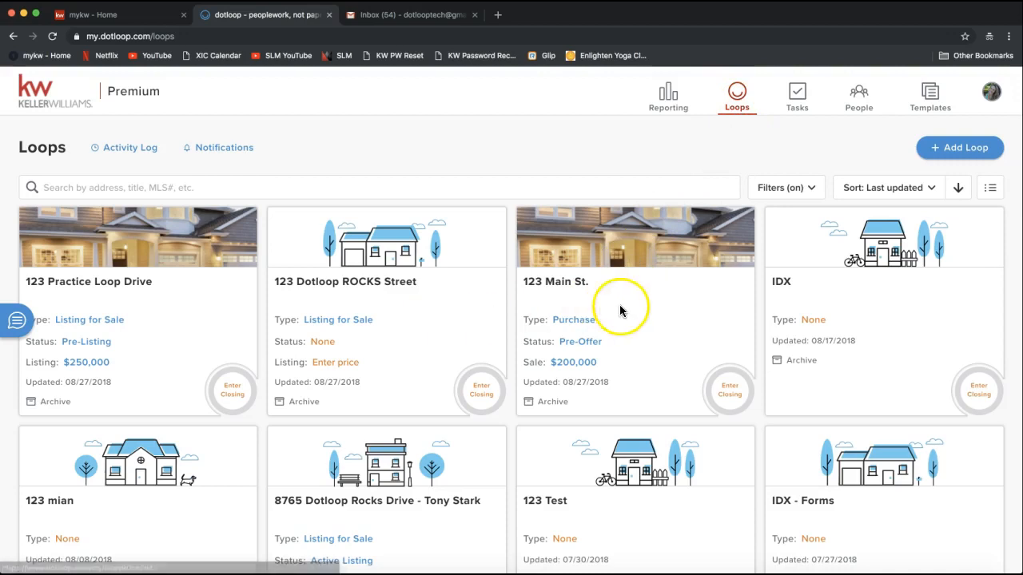
left_click(740, 101)
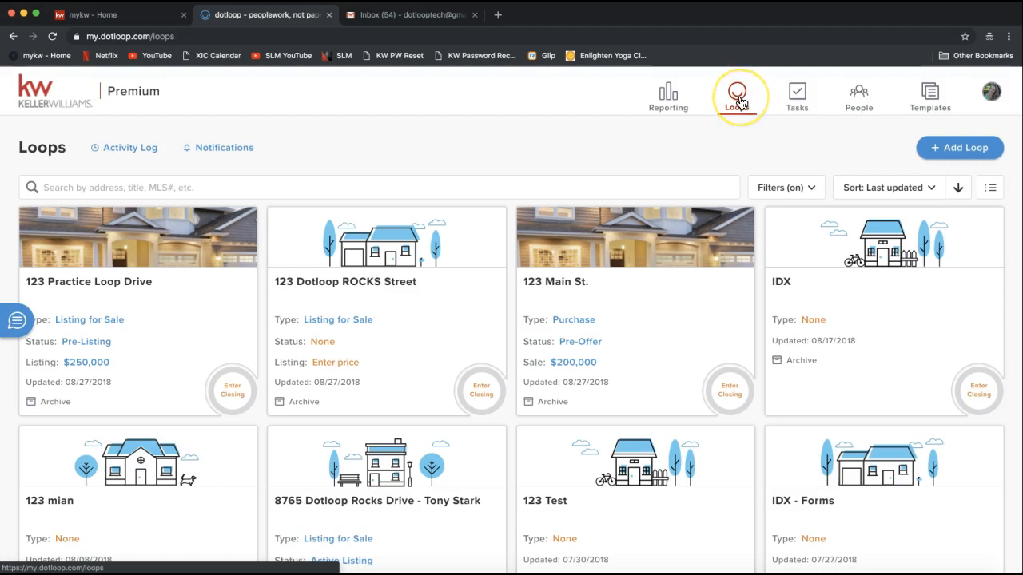
left_click(739, 110)
left_click(791, 112)
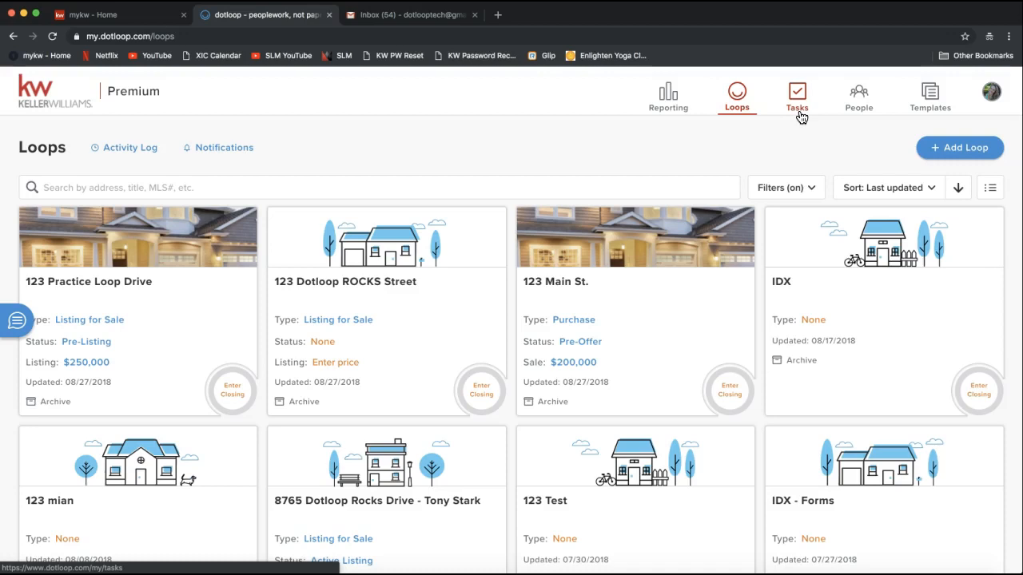
left_click(798, 117)
left_click(798, 113)
left_click(865, 112)
left_click(859, 109)
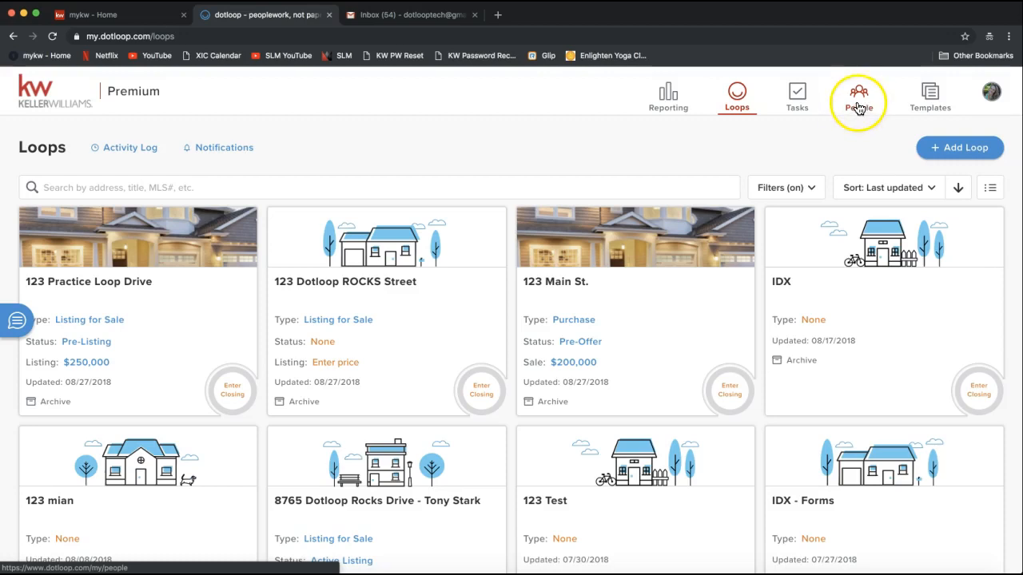
left_click(929, 97)
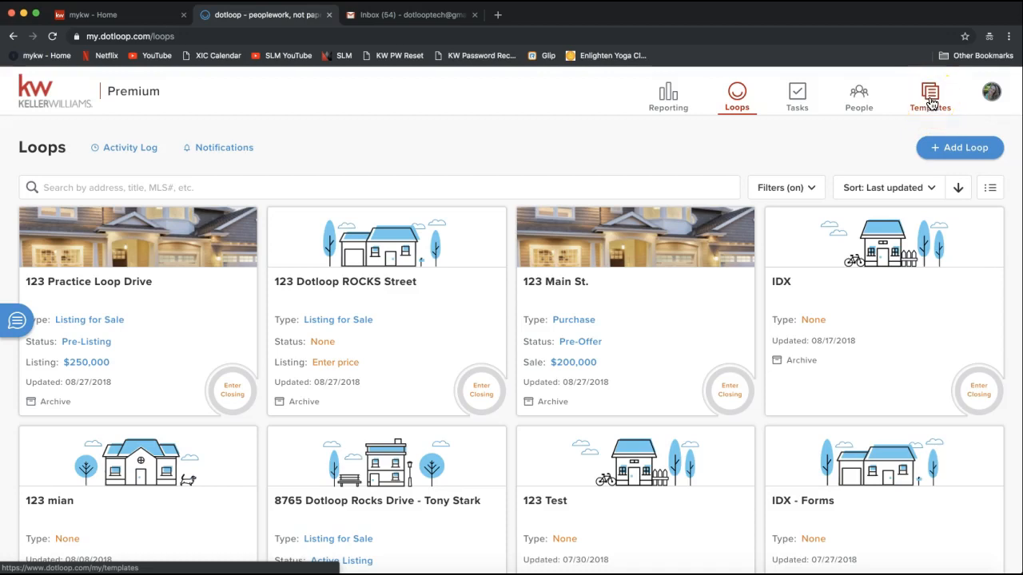
Reopen the avatar menu, highlight the Member ID line, and point at My account
left_click(987, 114)
left_click(992, 96)
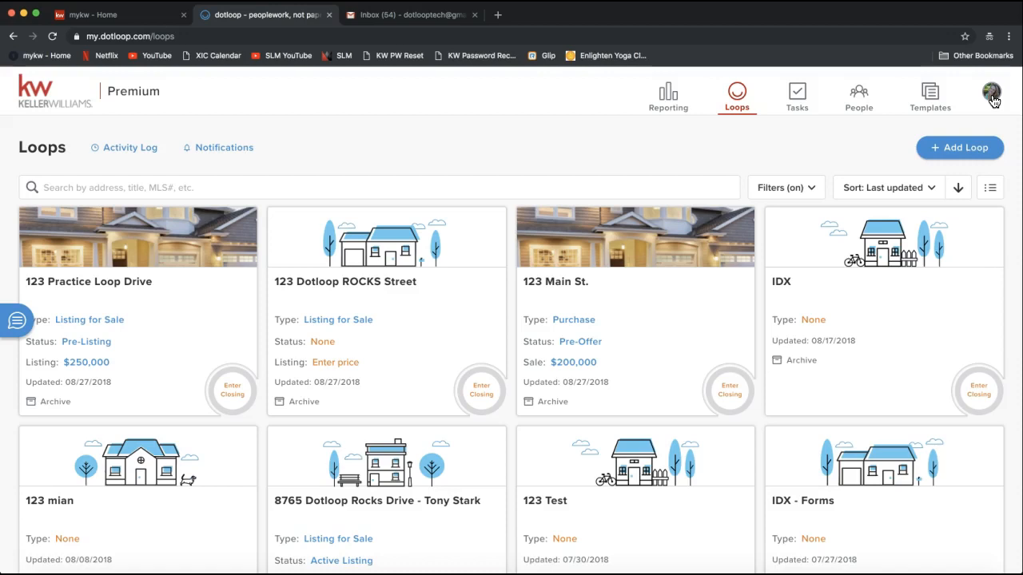
left_click(991, 97)
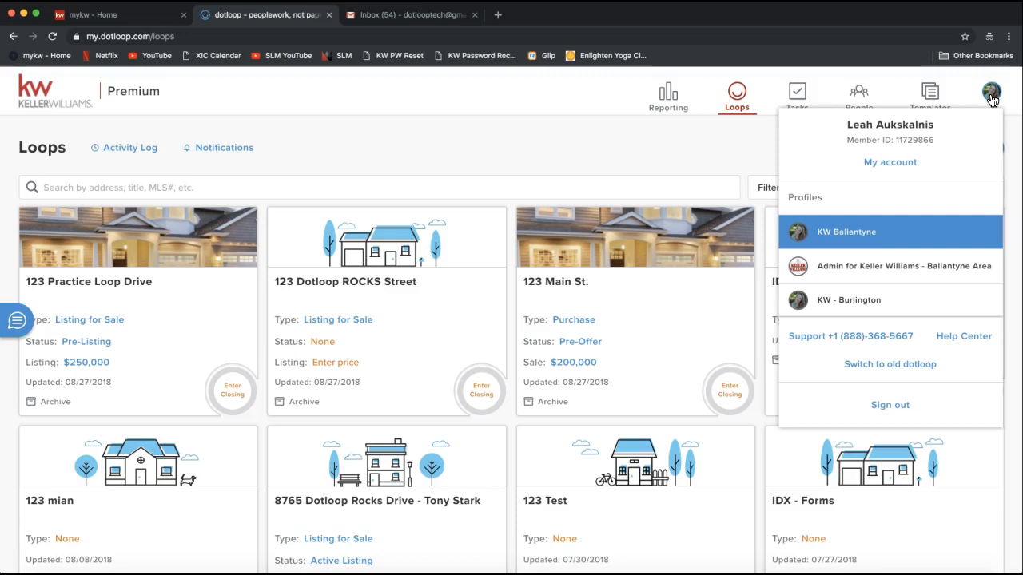
left_click_drag(847, 140, 940, 144)
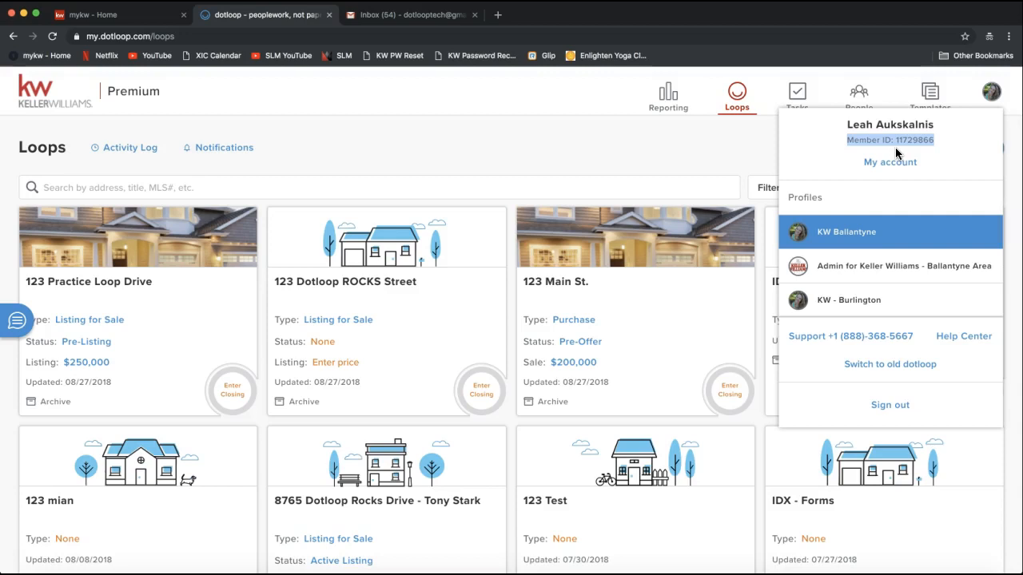
left_click(904, 157)
left_click(894, 159)
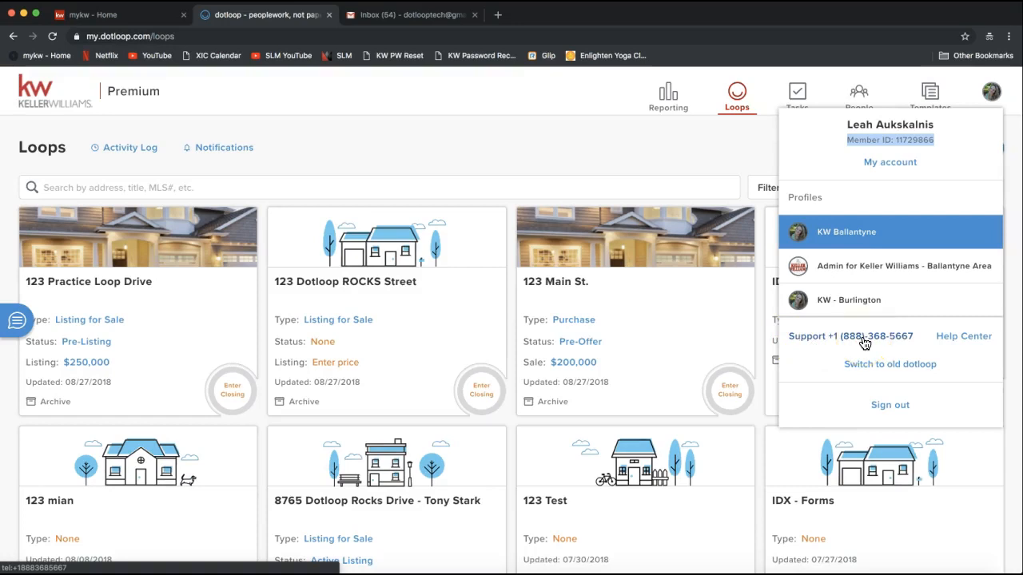
left_click(892, 166)
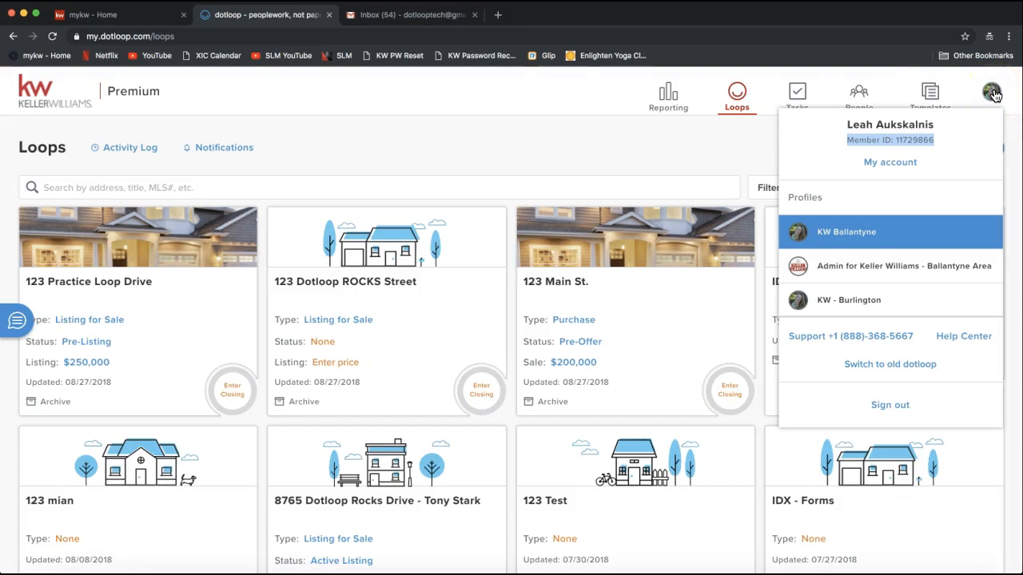
Open My account's Account Settings and scroll down to the Job Title field
left_click(886, 171)
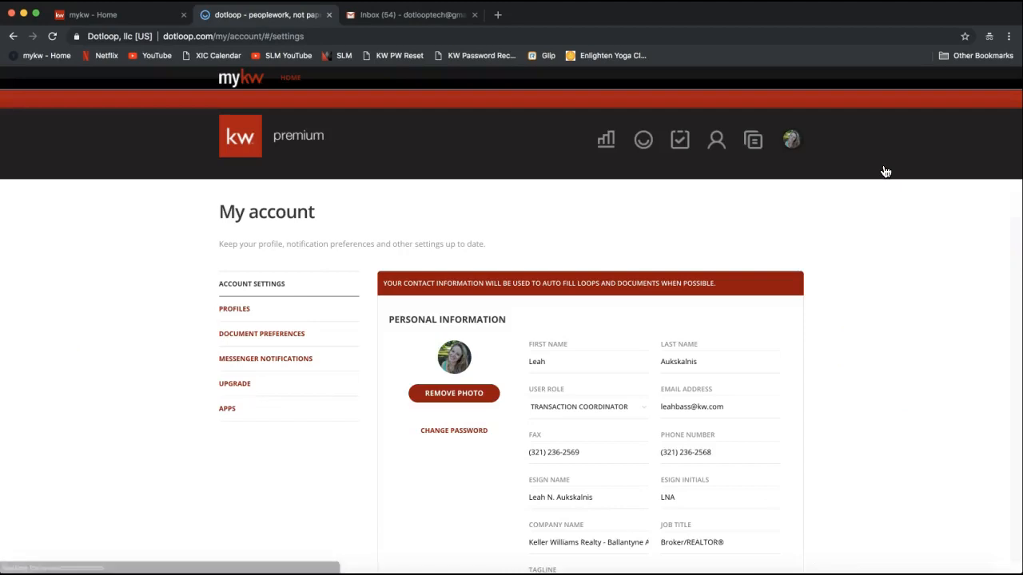
left_click(751, 228)
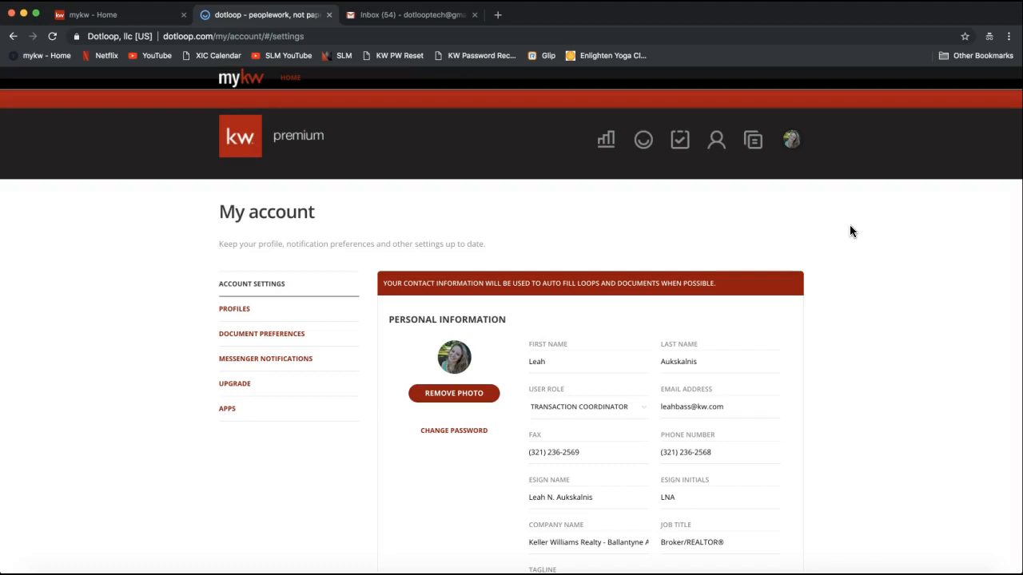
left_click(852, 280)
scroll(851, 280, "down", 3)
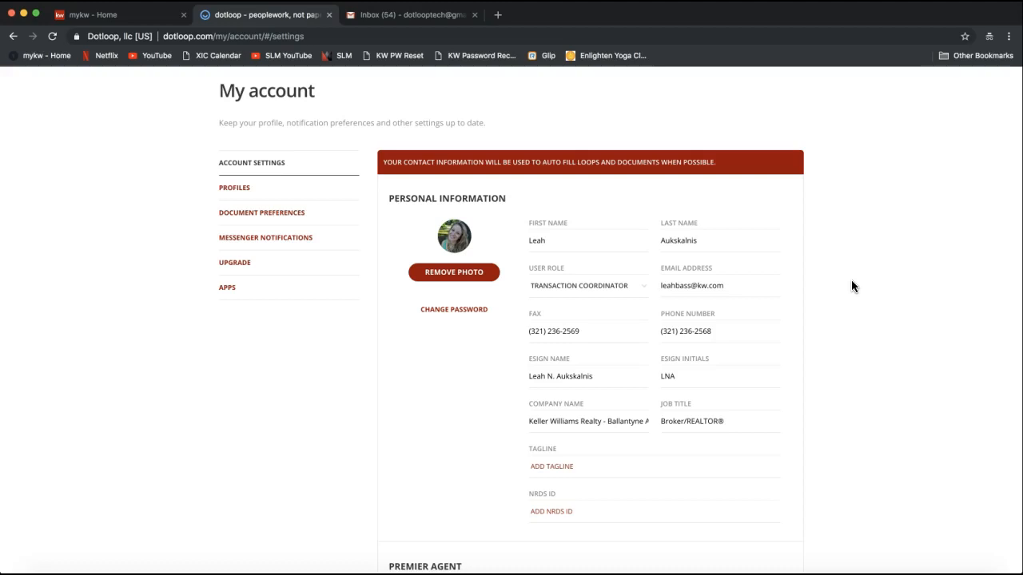
left_click(760, 429)
Step through the First Name, Last Name and eSign name fields
left_click(564, 237)
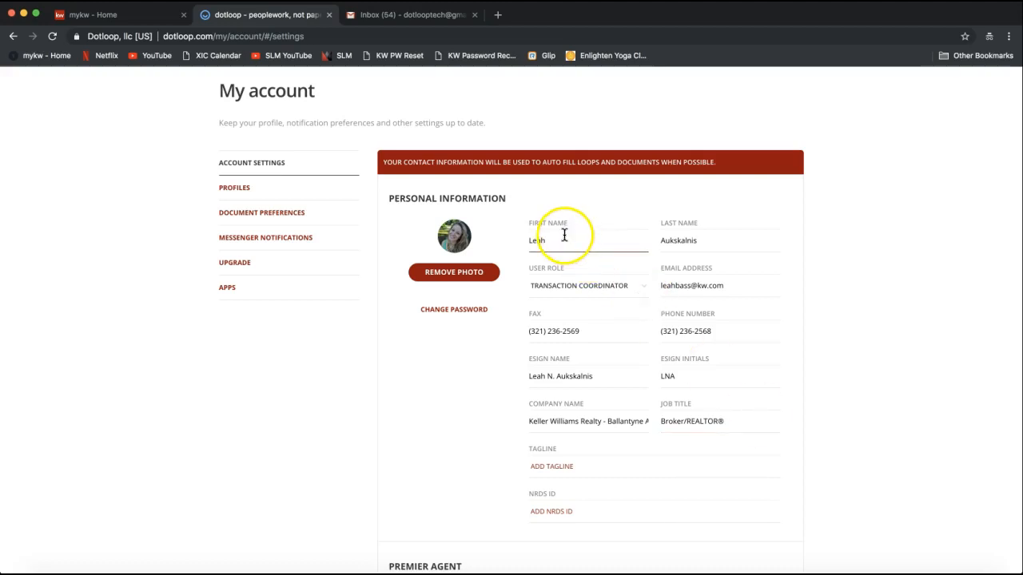
left_click(615, 232)
left_click(676, 241)
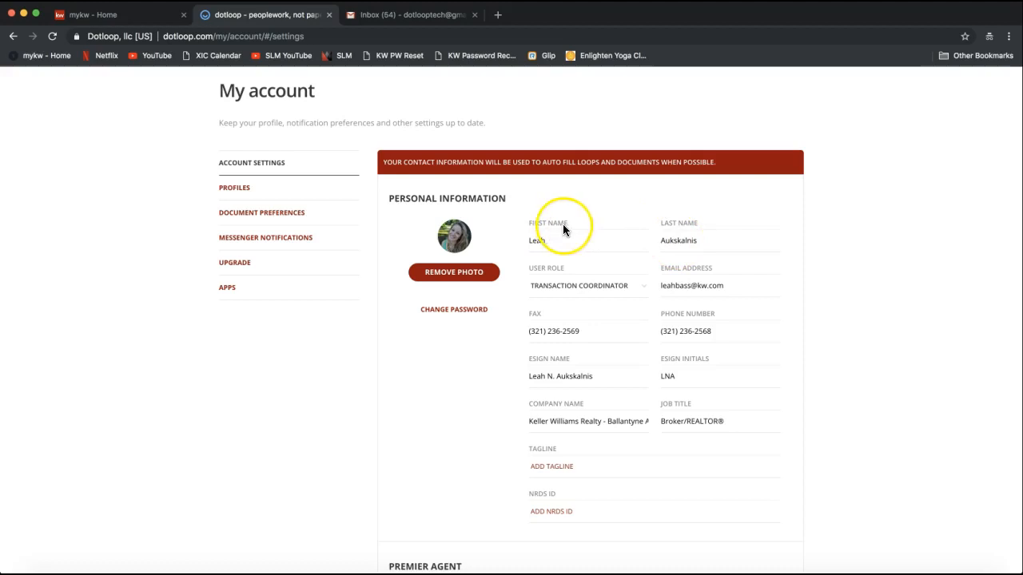
left_click(628, 369)
left_click(557, 239)
left_click(670, 239)
left_click(778, 232)
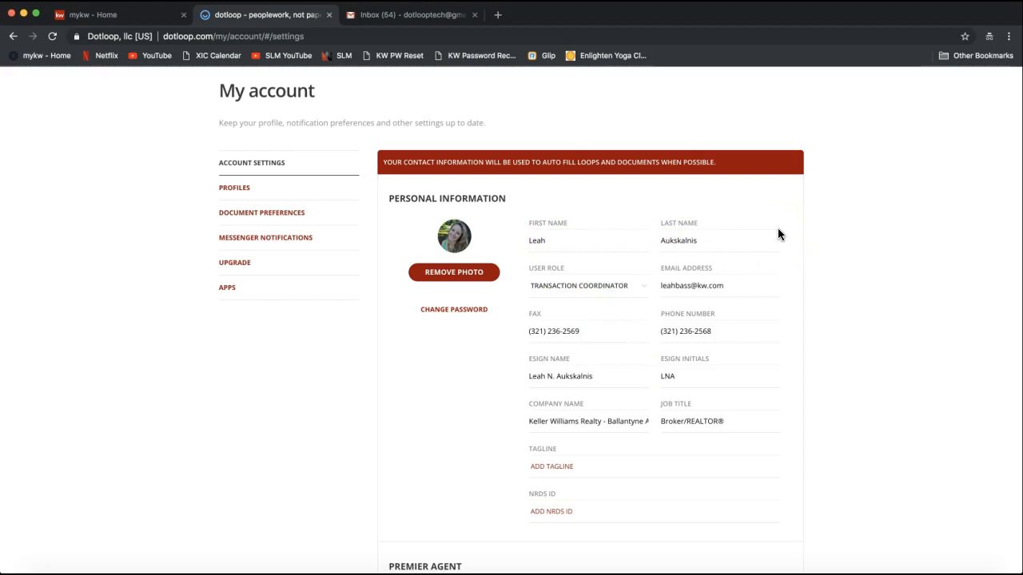
Review the email address, Phone Number and Fax fields
left_click(780, 281)
left_click(663, 286)
left_click_drag(663, 285, 731, 290)
left_click(729, 290)
left_click_drag(729, 289, 656, 295)
left_click(681, 289)
left_click(535, 331)
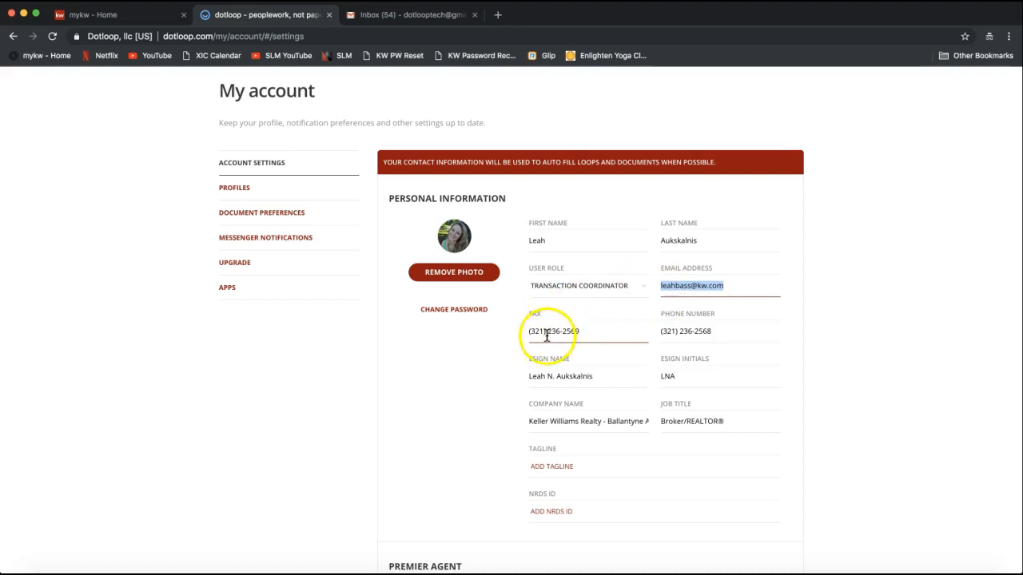
left_click(697, 331)
left_click(663, 332)
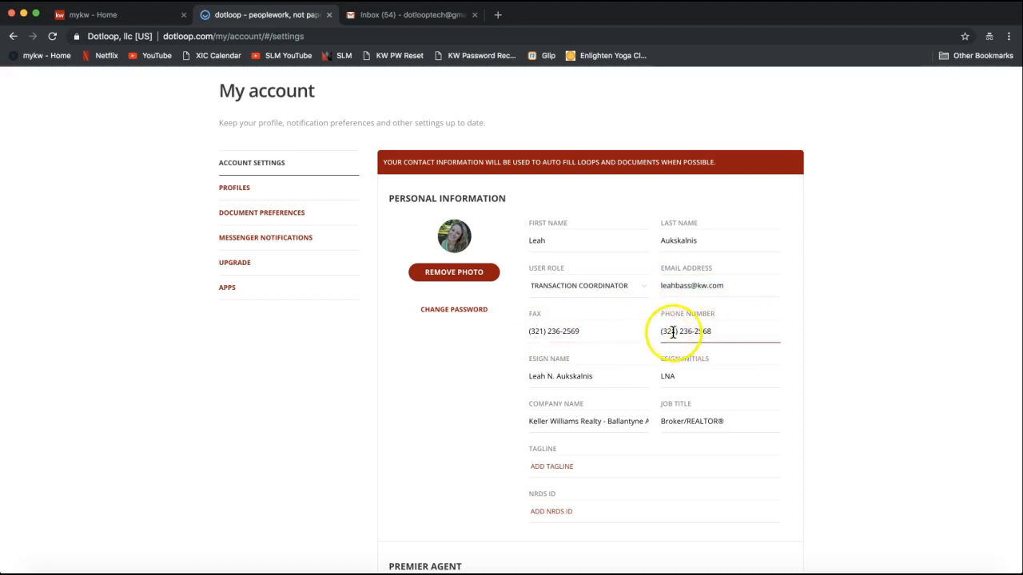
left_click(616, 334)
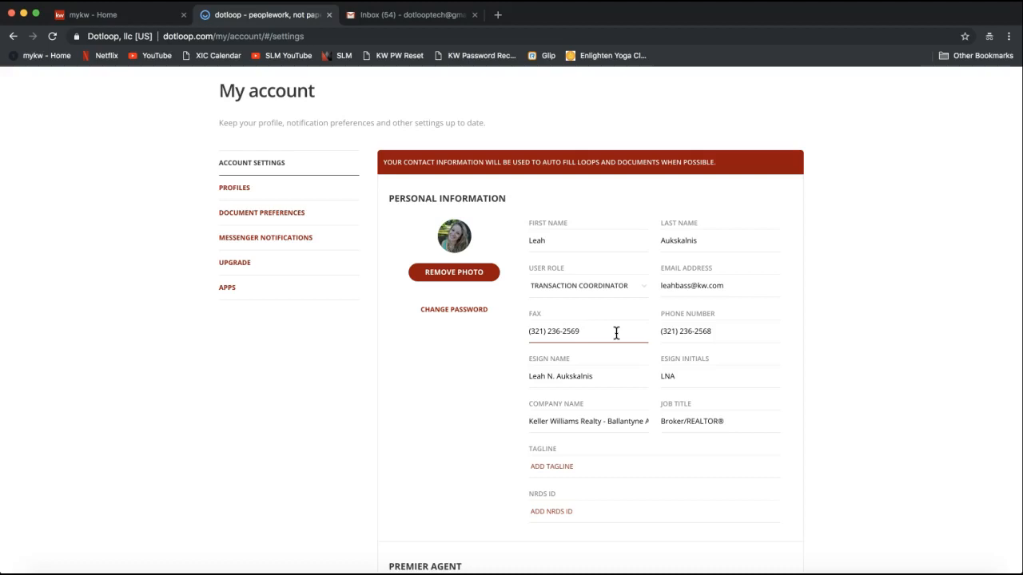
Add a period after the middle initial in the eSign name
left_click(584, 368)
left_click(556, 375)
type(".")
left_click_drag(528, 377, 615, 376)
left_click(577, 377)
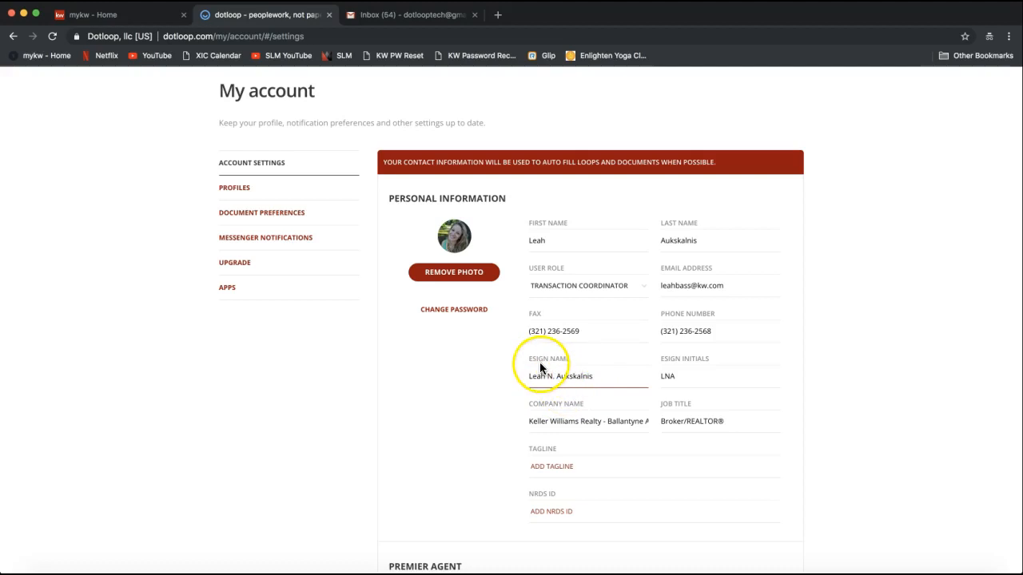
left_click(707, 379)
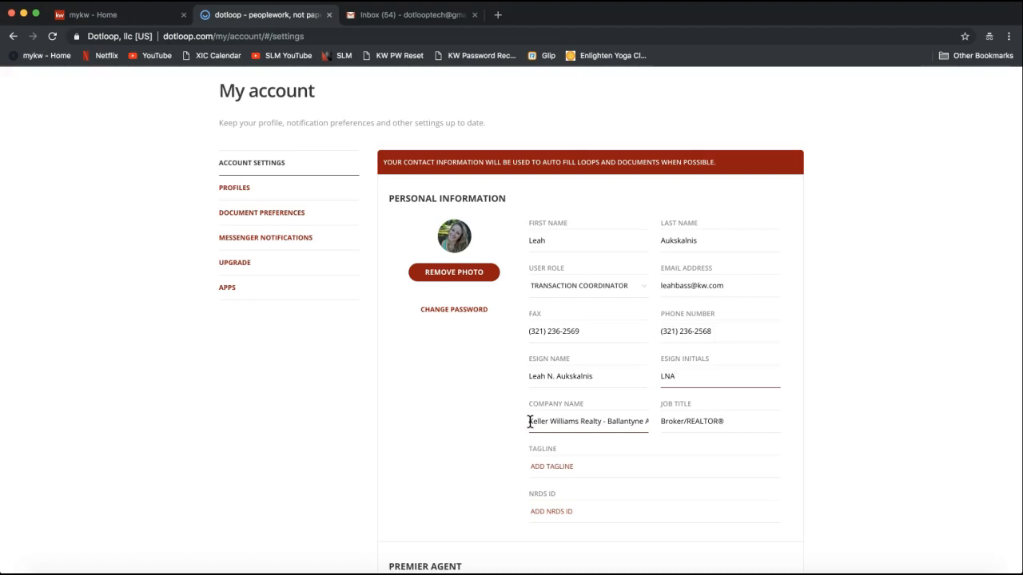
left_click_drag(530, 422, 657, 428)
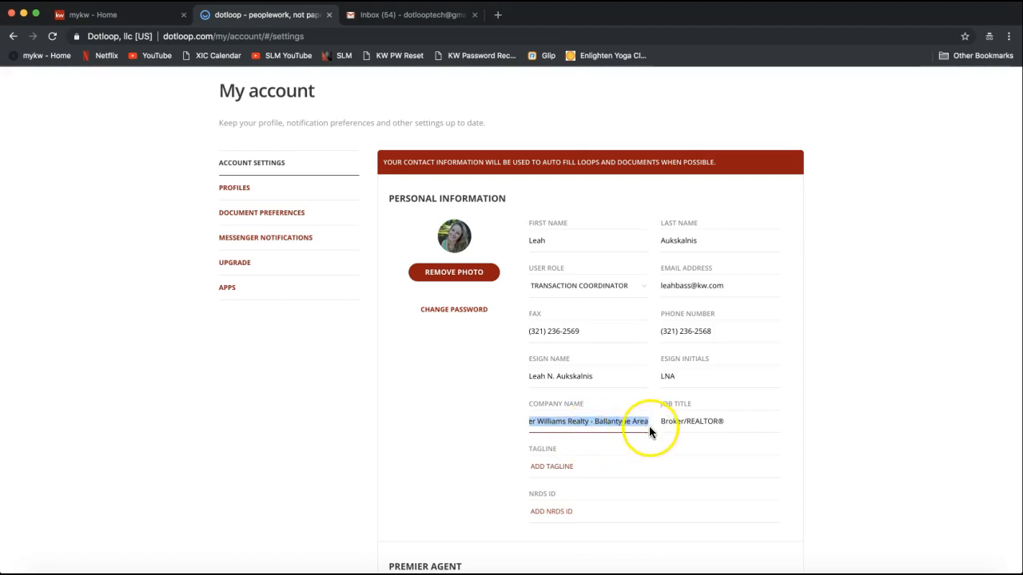
left_click(639, 423)
left_click(602, 427)
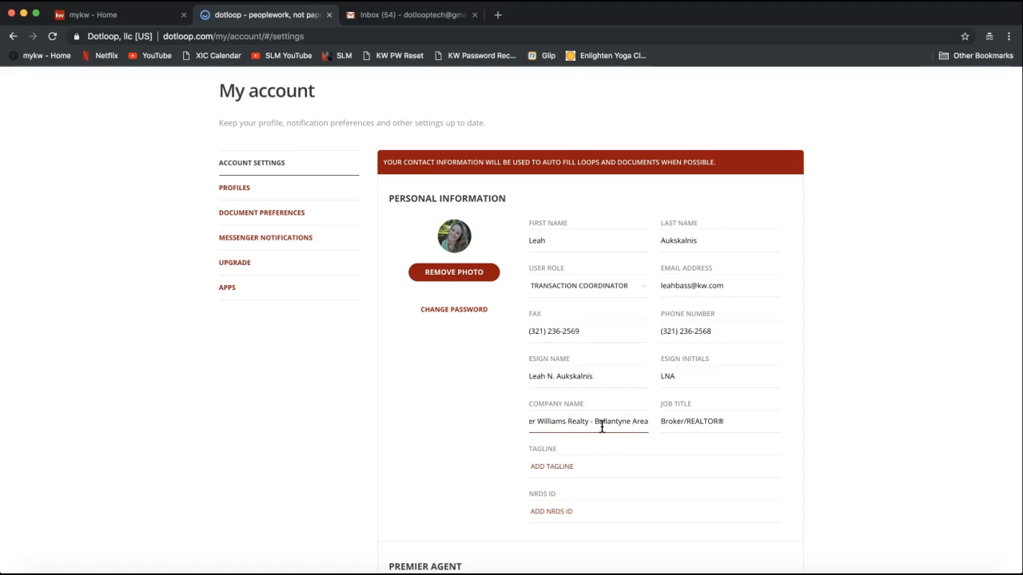
left_click_drag(602, 428, 496, 421)
left_click(690, 420)
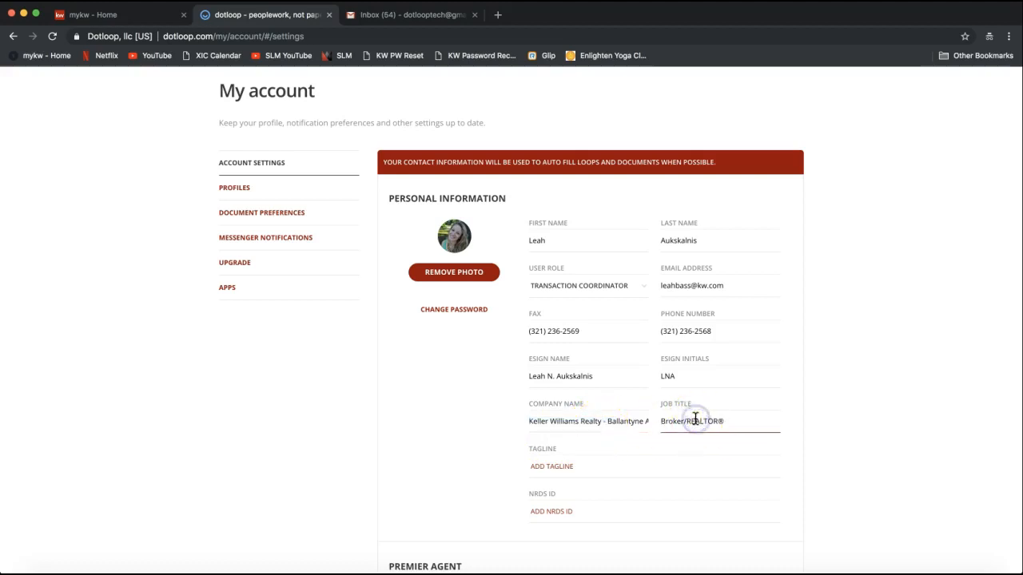
left_click(736, 420)
left_click(691, 433)
left_click_drag(686, 425, 724, 424)
left_click(829, 458)
left_click(598, 516)
left_click(578, 516)
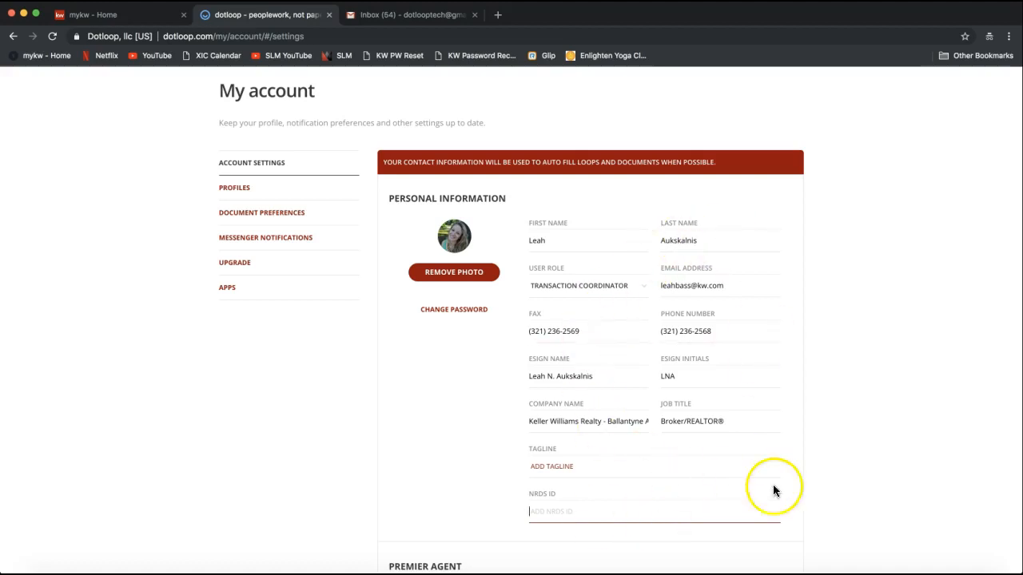
left_click(453, 237)
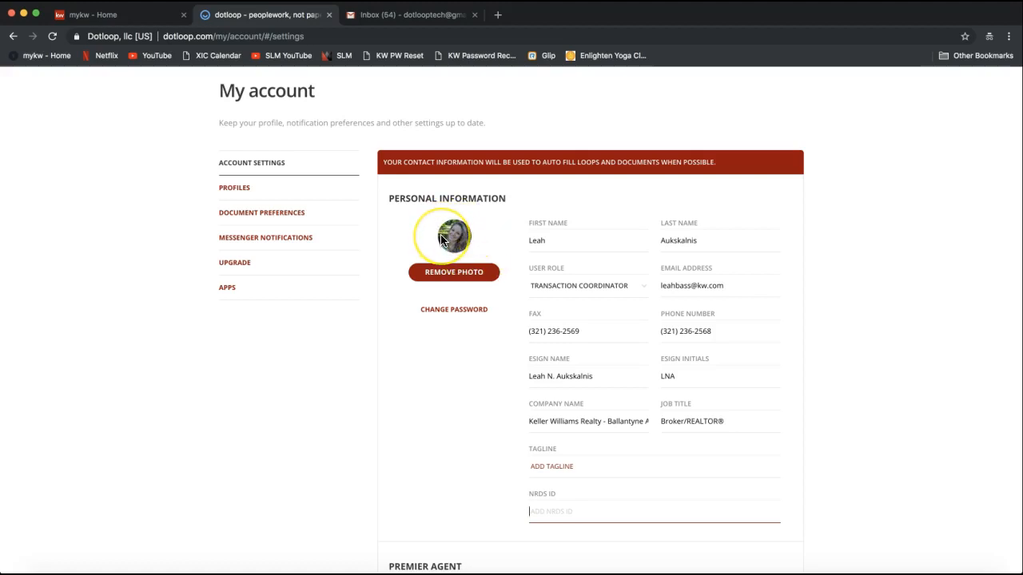
left_click(450, 275)
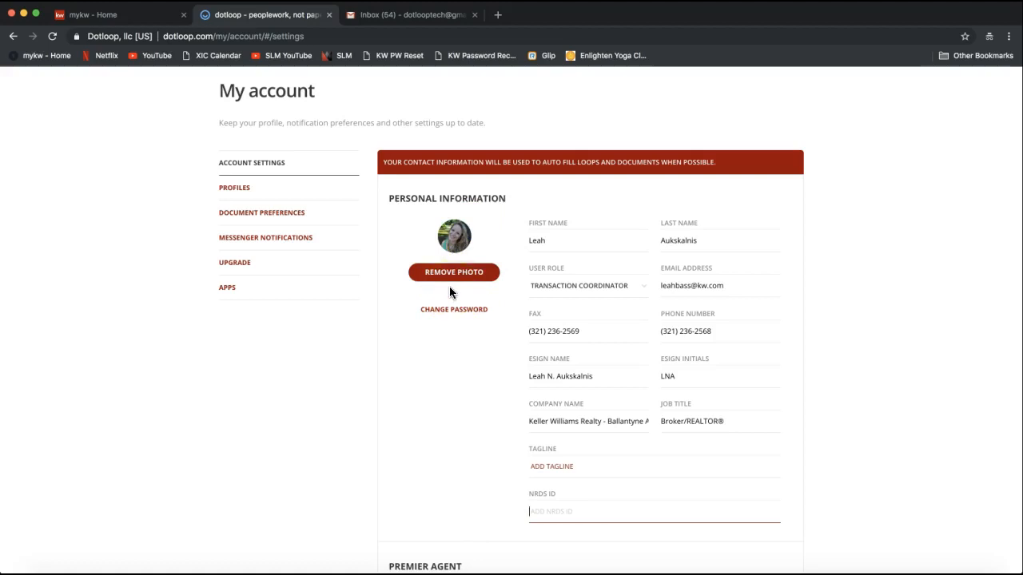
scroll(449, 291, "up", 3)
left_click(793, 144)
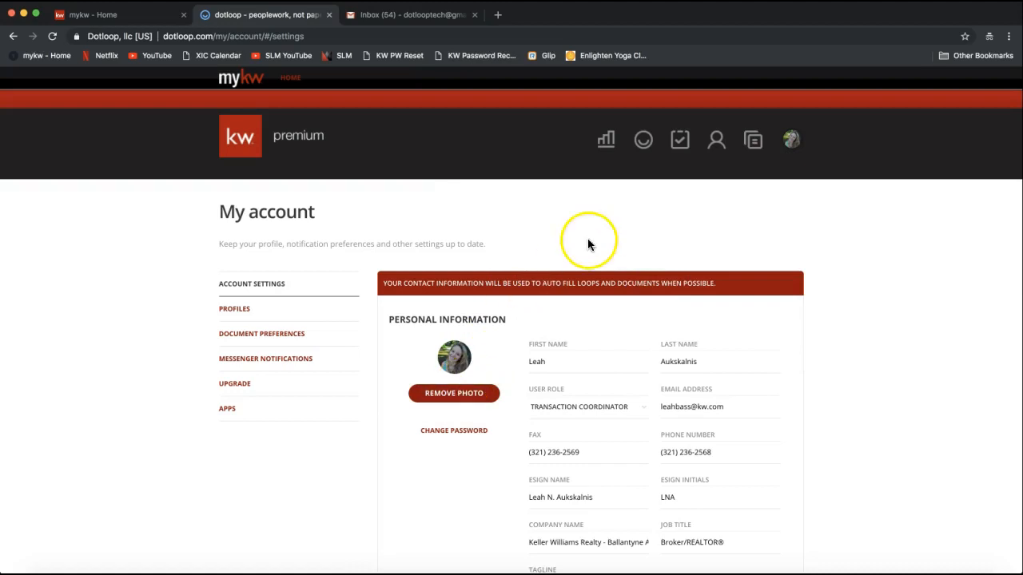
scroll(587, 238, "down", 2)
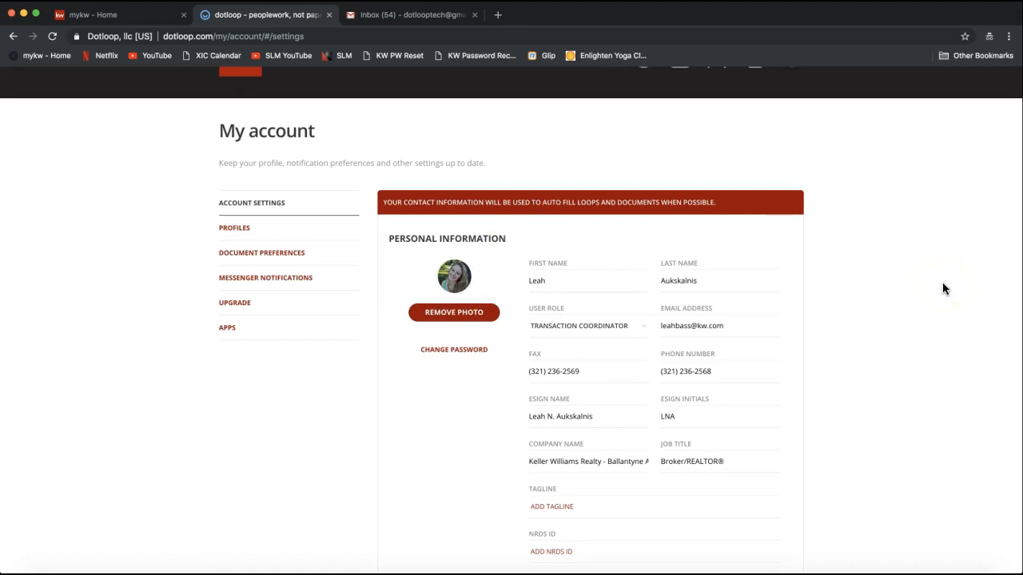
scroll(943, 288, "down", 1)
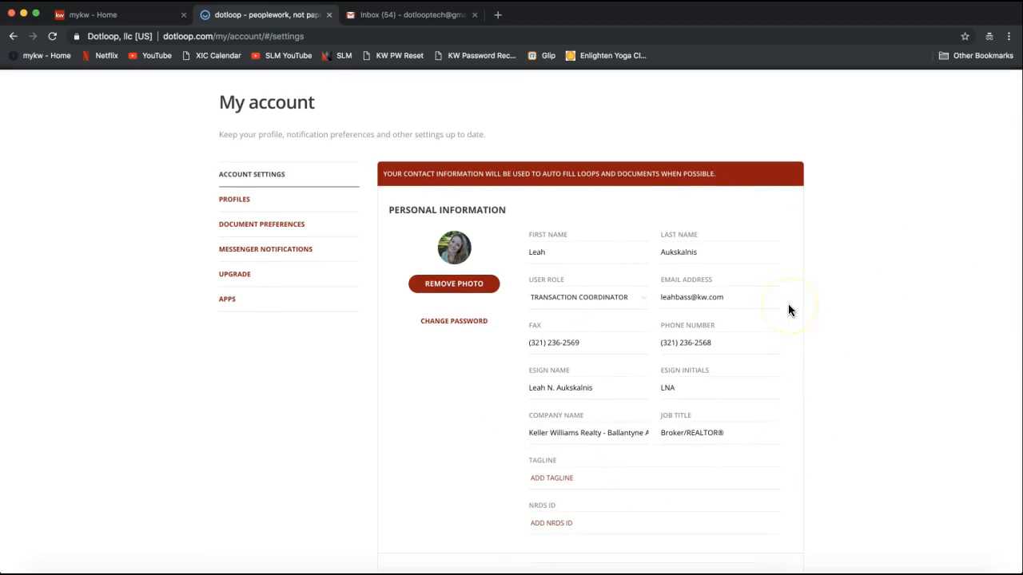
scroll(788, 308, "down", 5)
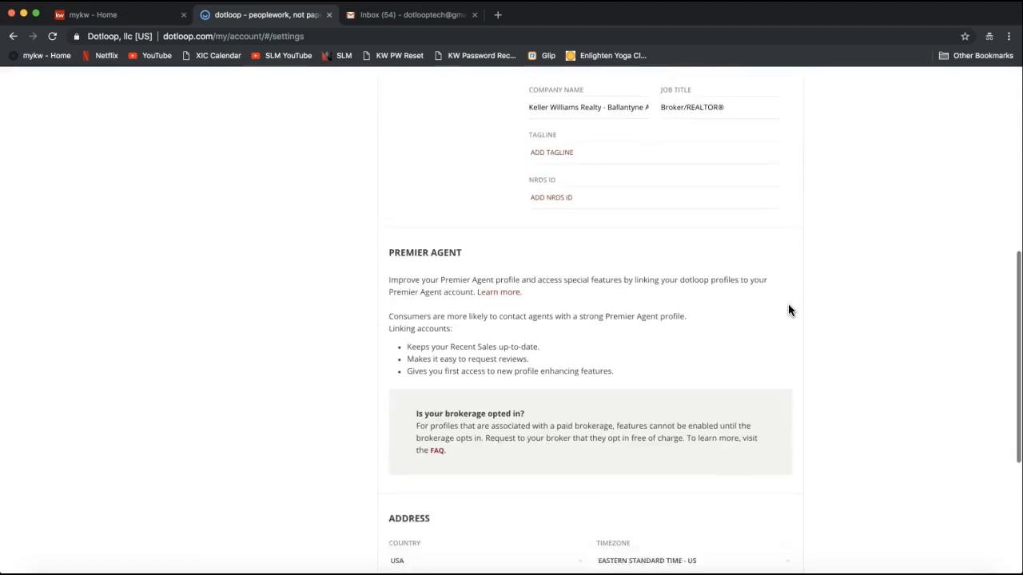
scroll(788, 310, "down", 2)
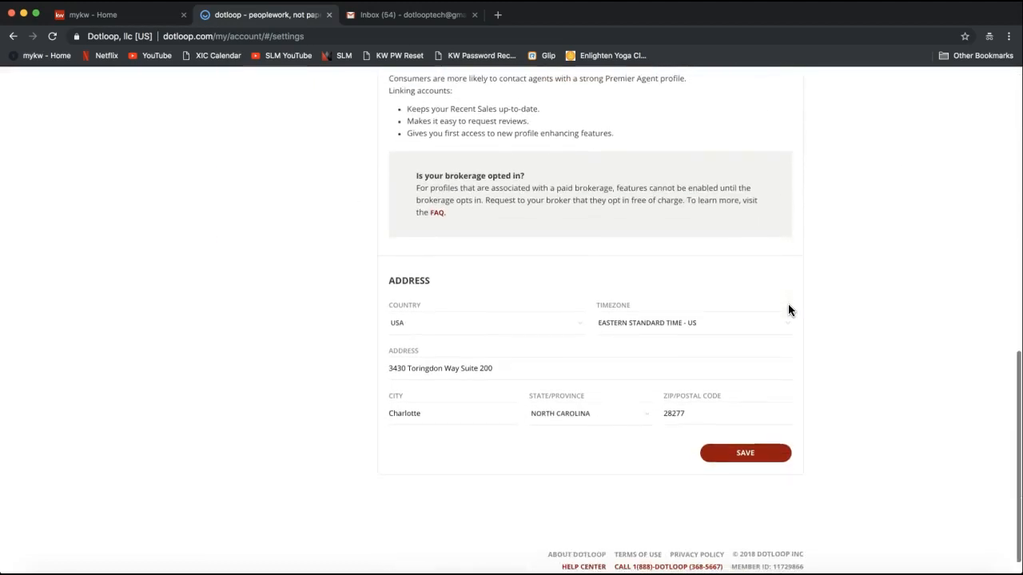
scroll(445, 370, "down", 1)
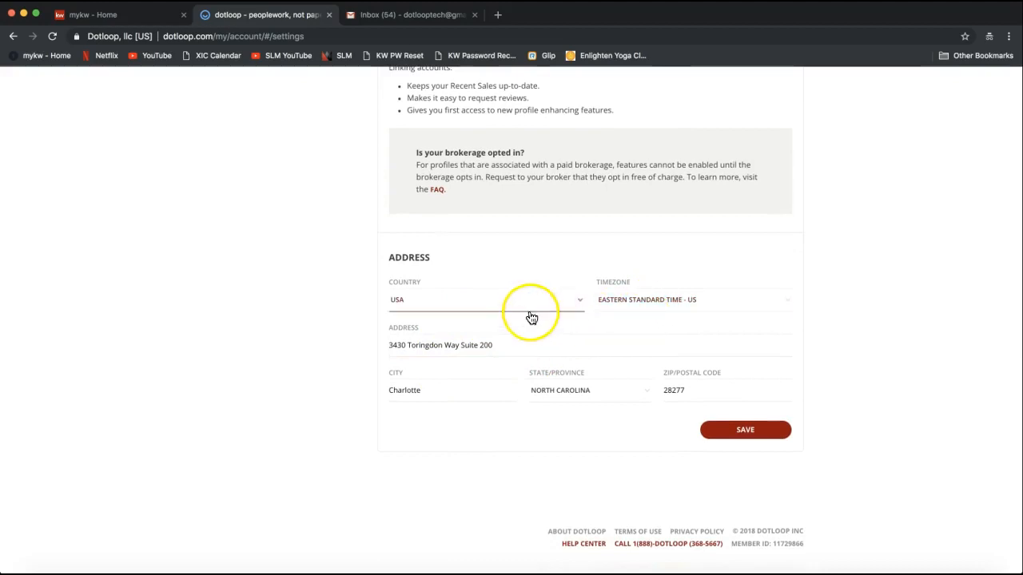
left_click_drag(380, 330, 430, 334)
left_click(426, 346)
left_click(503, 351)
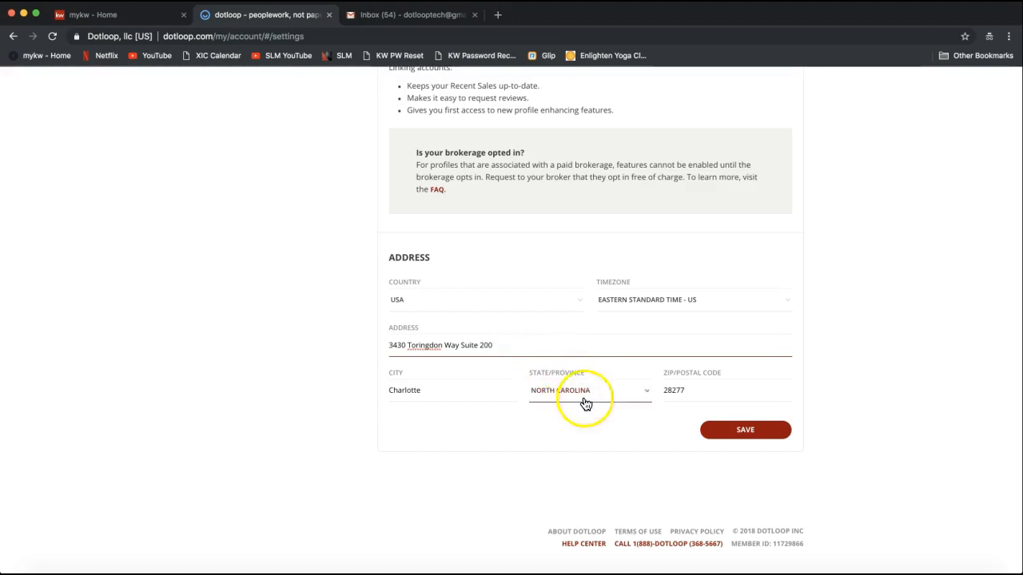
Save the updated contact details, including the office address, and scroll back to the top
left_click(743, 440)
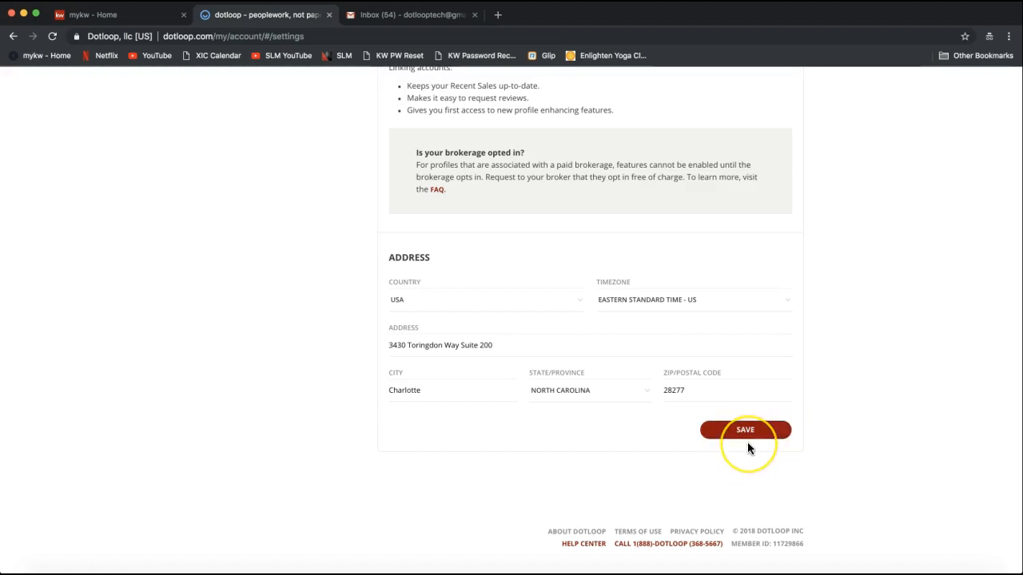
scroll(747, 444, "up", 15)
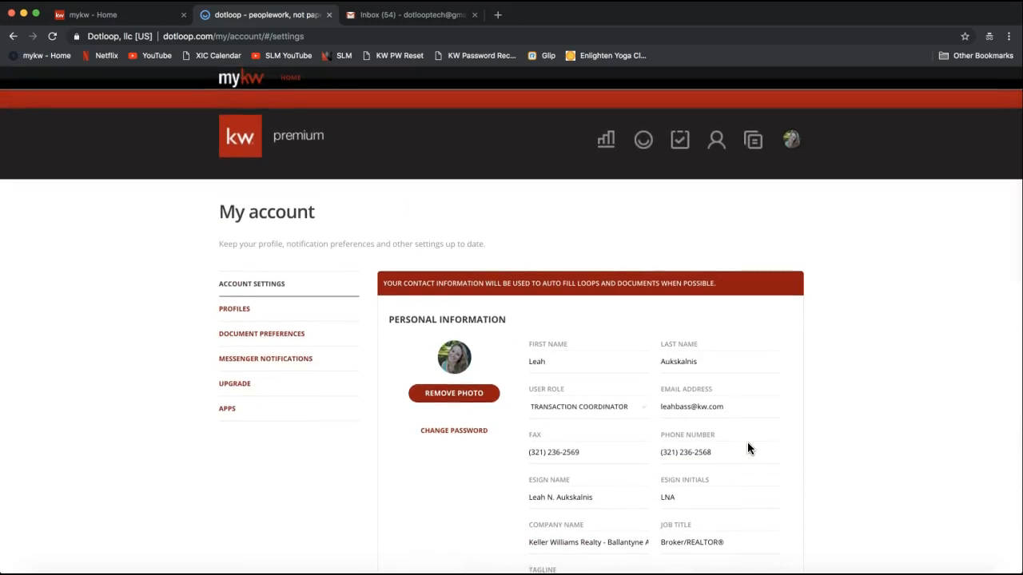
left_click(748, 447)
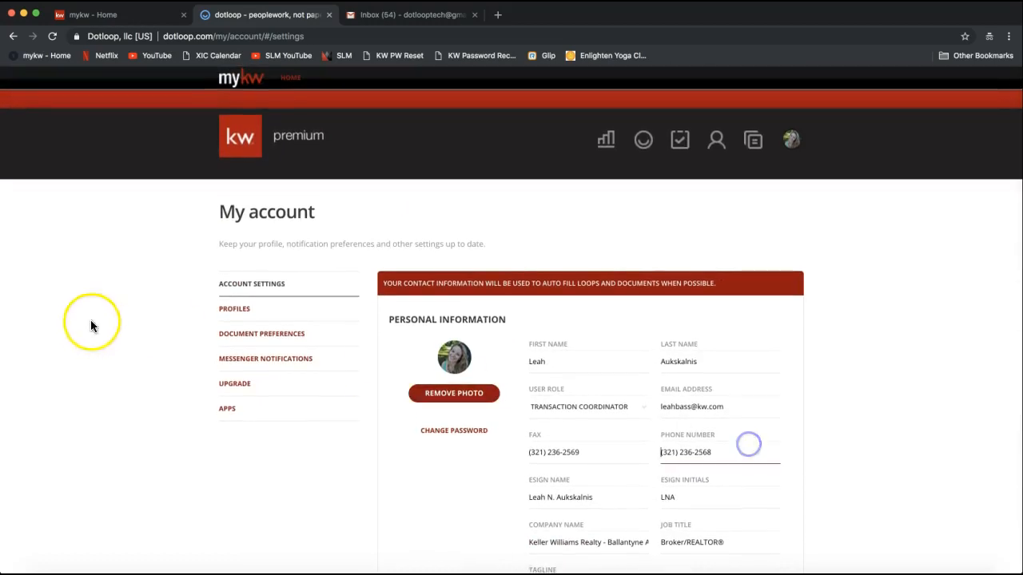
Open the Profiles section and review the KW Ballantyne profile's agent details, phone and fax
left_click(242, 318)
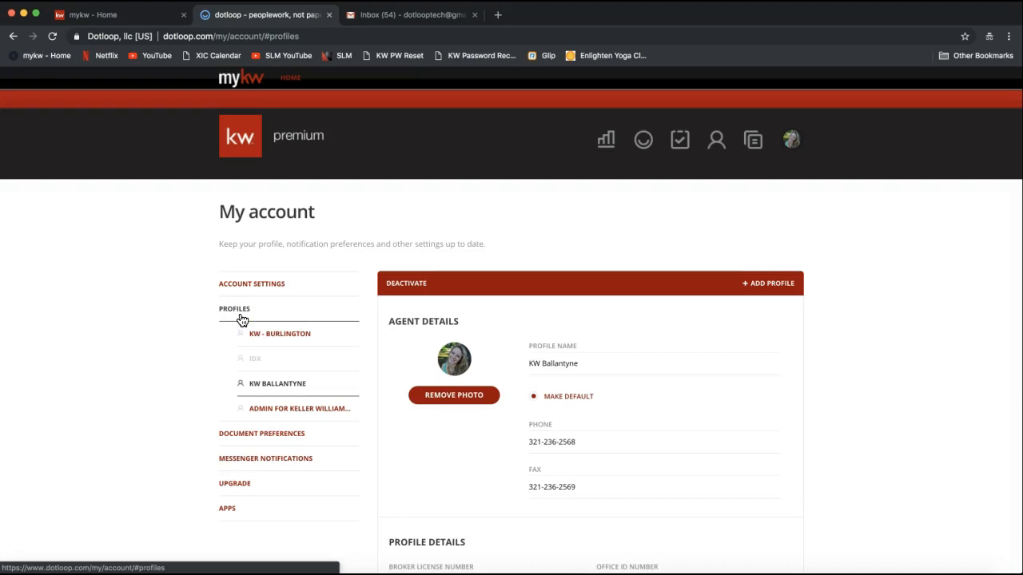
left_click(236, 318)
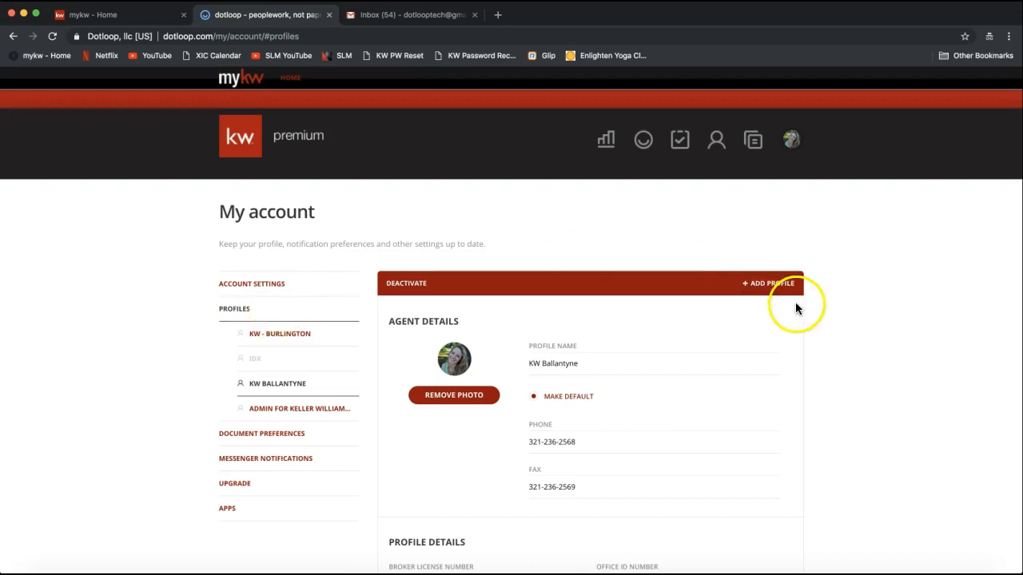
scroll(896, 340, "down", 3)
left_click(584, 297)
left_click(590, 338)
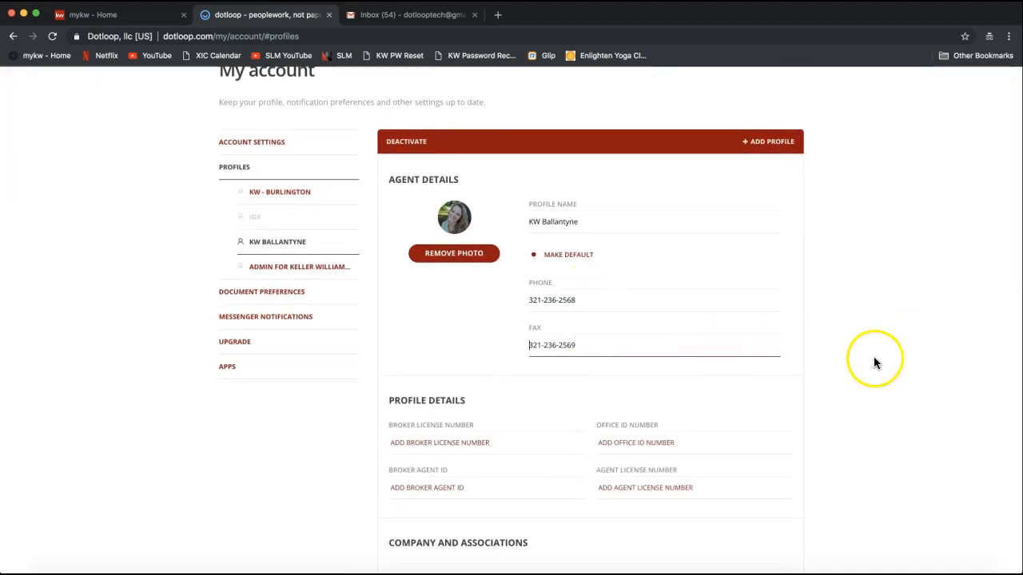
scroll(874, 356, "down", 1)
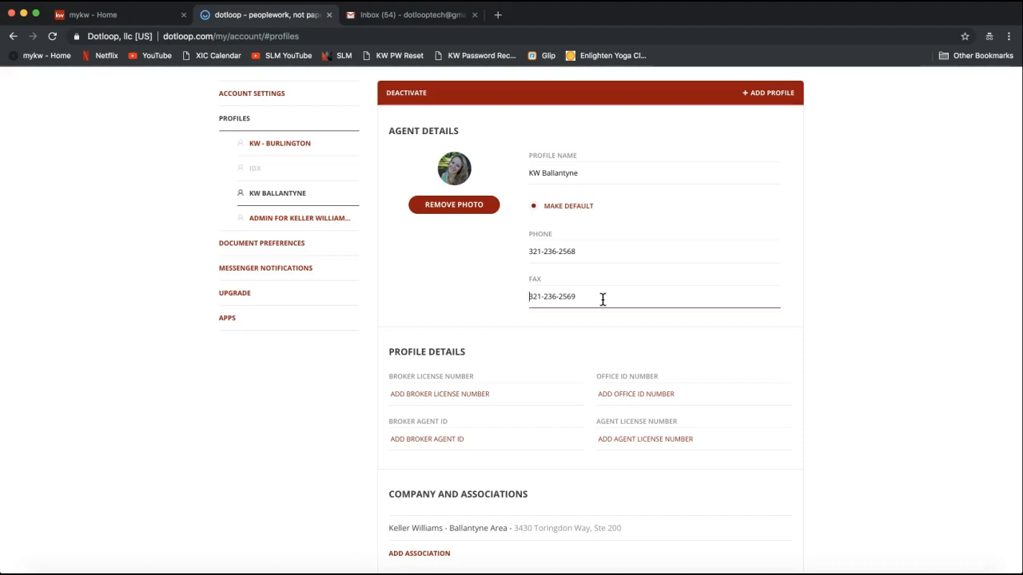
left_click(605, 442)
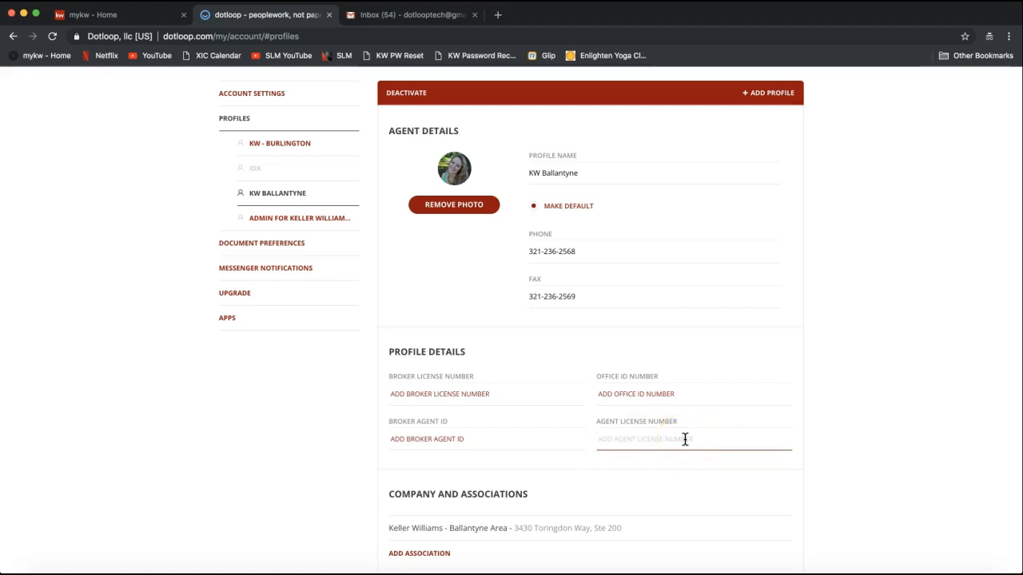
scroll(685, 439, "down", 2)
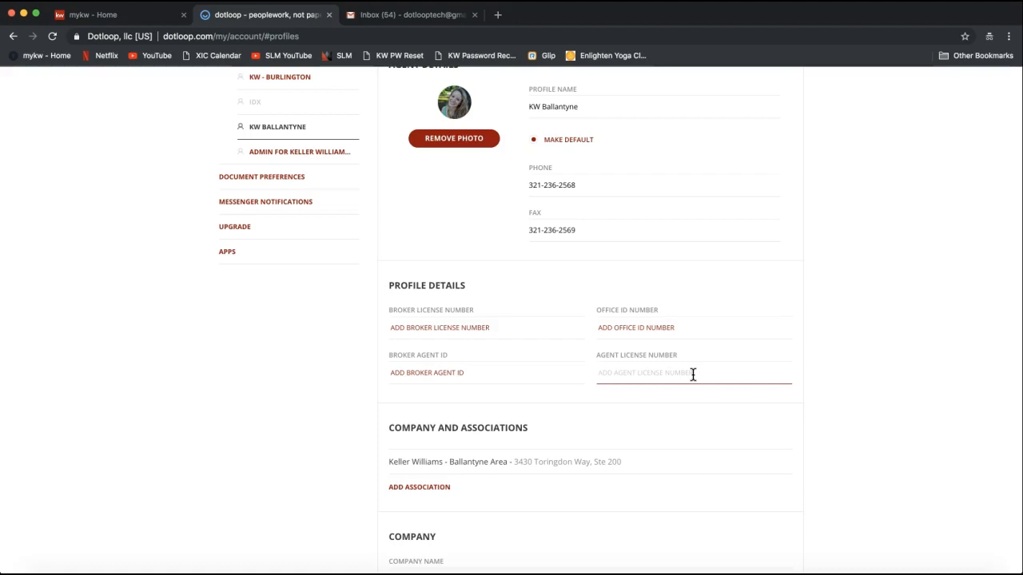
left_click_drag(597, 357, 680, 359)
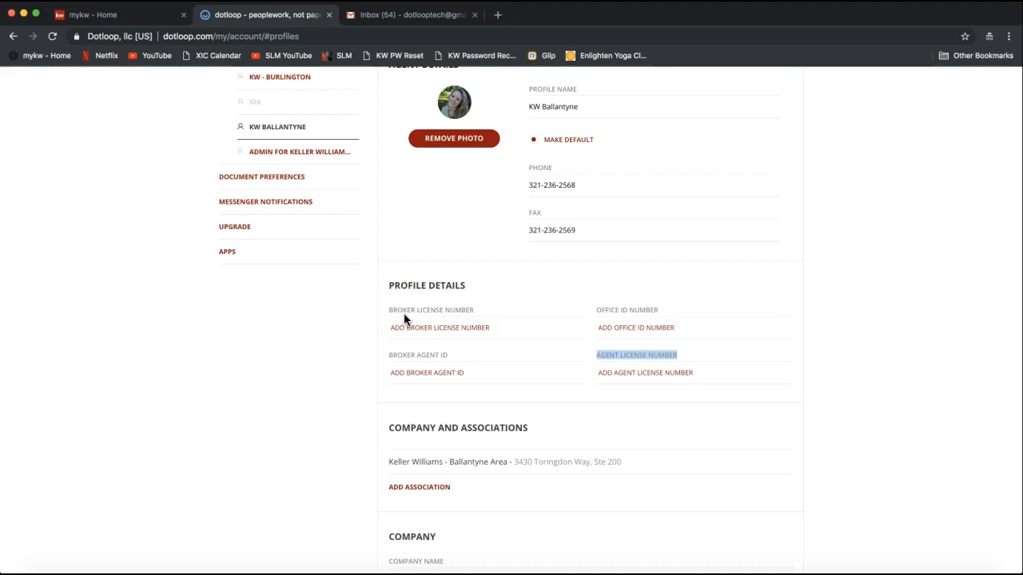
left_click(650, 374)
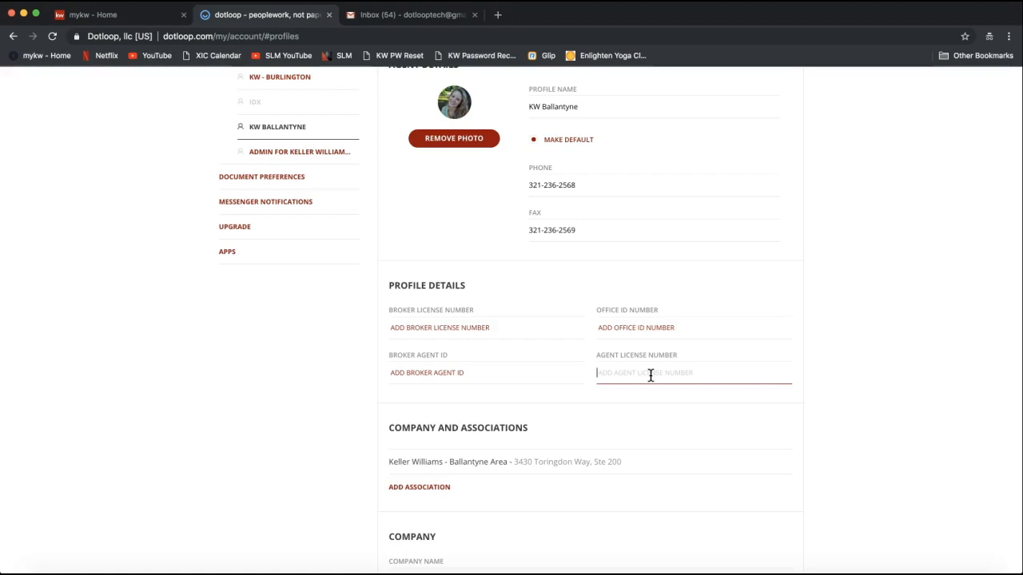
scroll(651, 376, "down", 4)
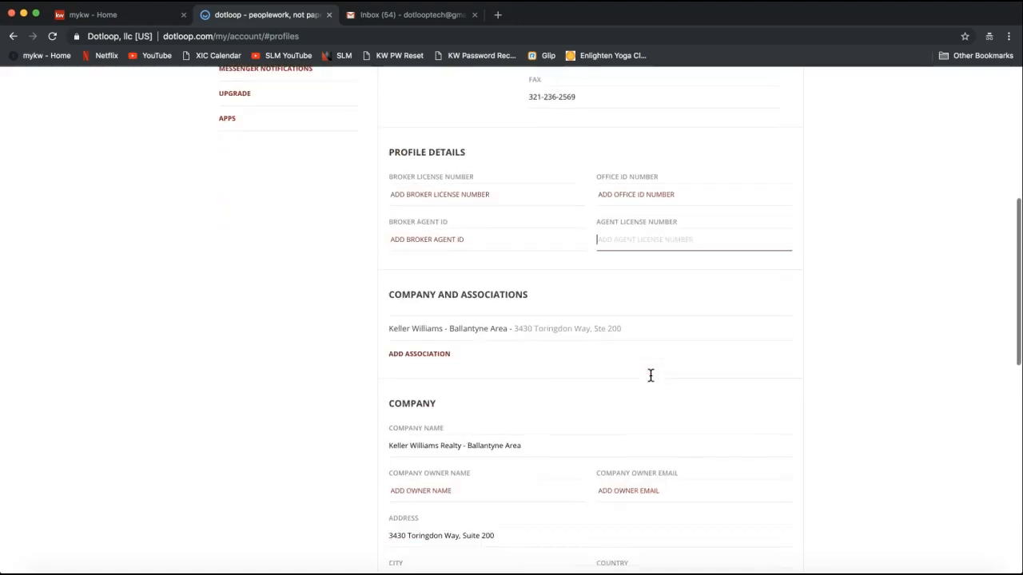
left_click(393, 292)
left_click_drag(393, 293, 520, 295)
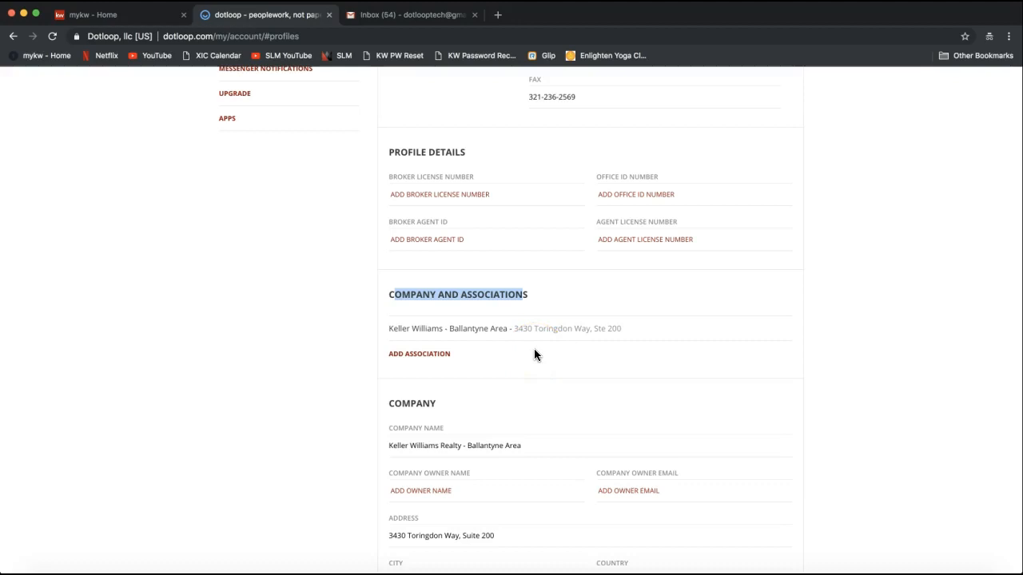
scroll(534, 355, "down", 2)
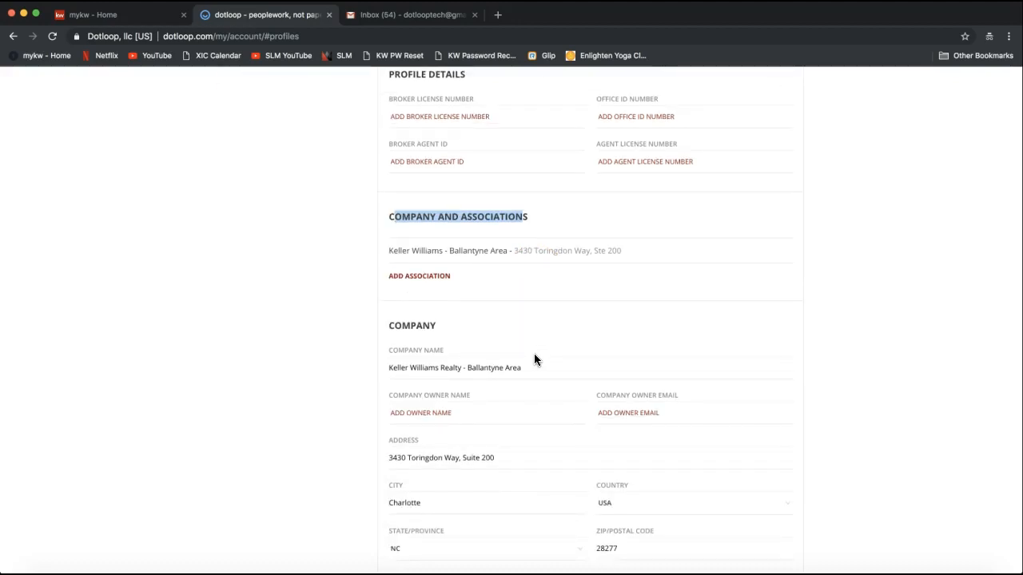
scroll(533, 359, "down", 3)
left_click(458, 263)
double_click(413, 199)
left_click(498, 423)
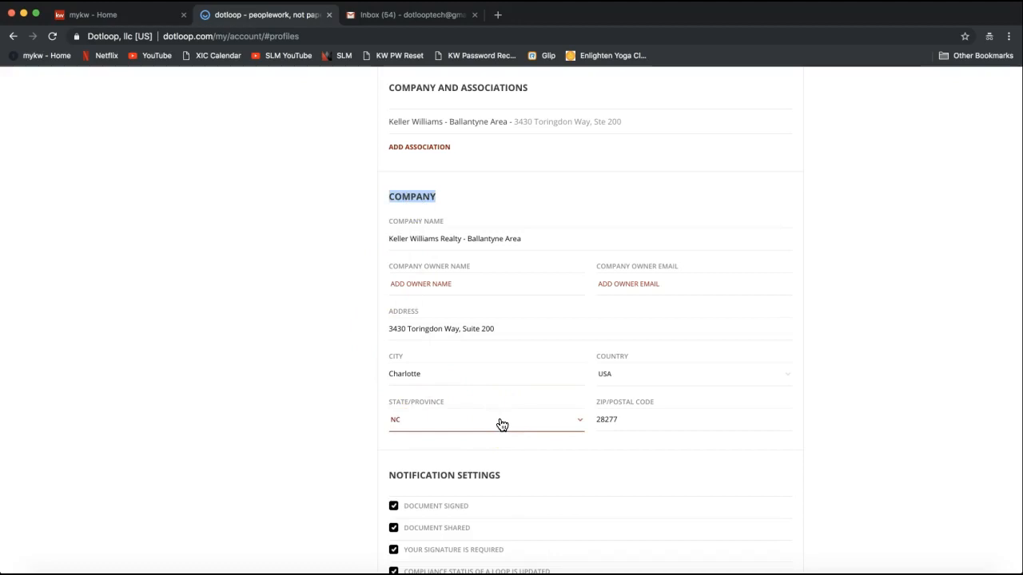
left_click(530, 332)
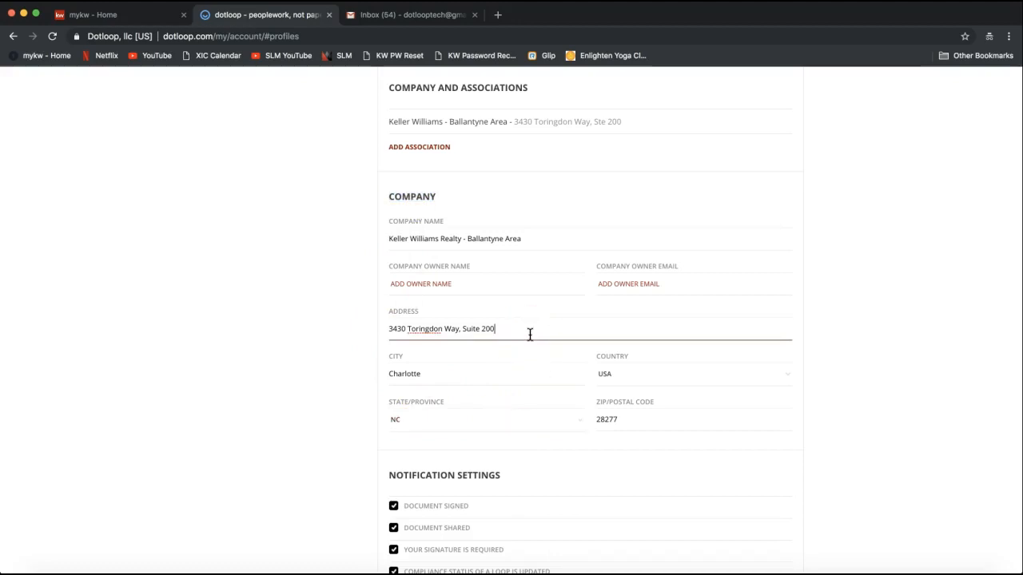
left_click(541, 248)
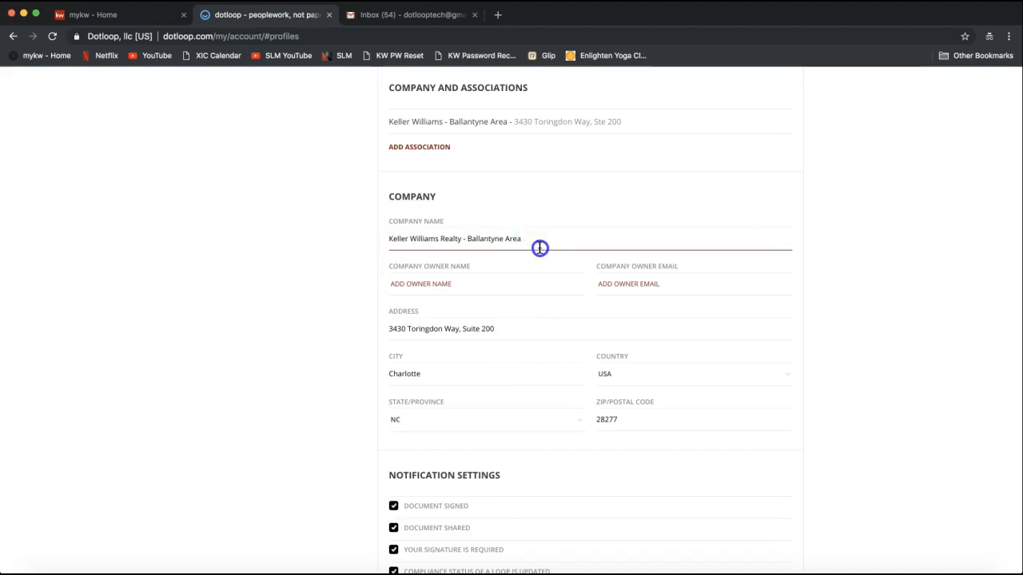
triple_click(482, 238)
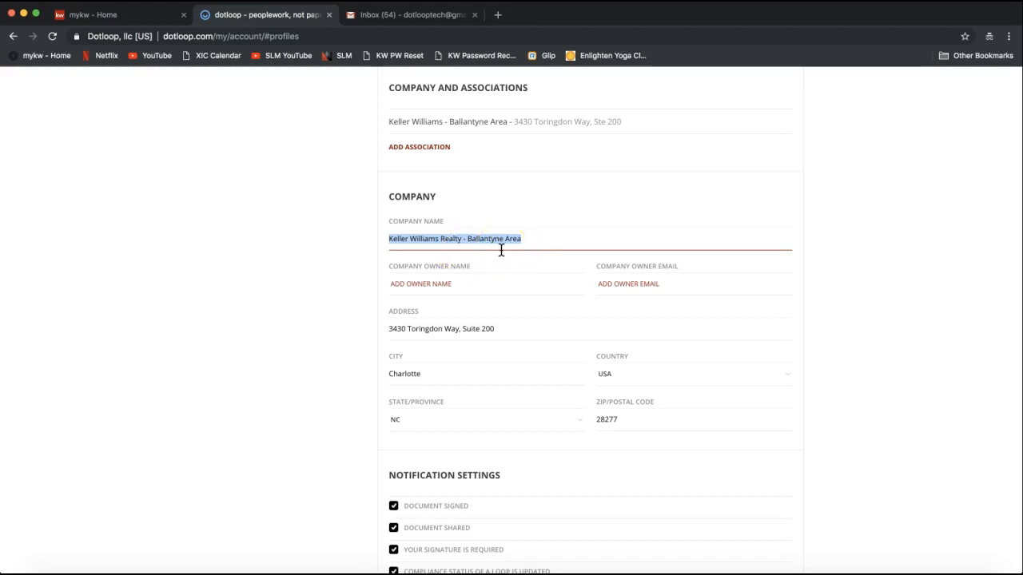
left_click(468, 321)
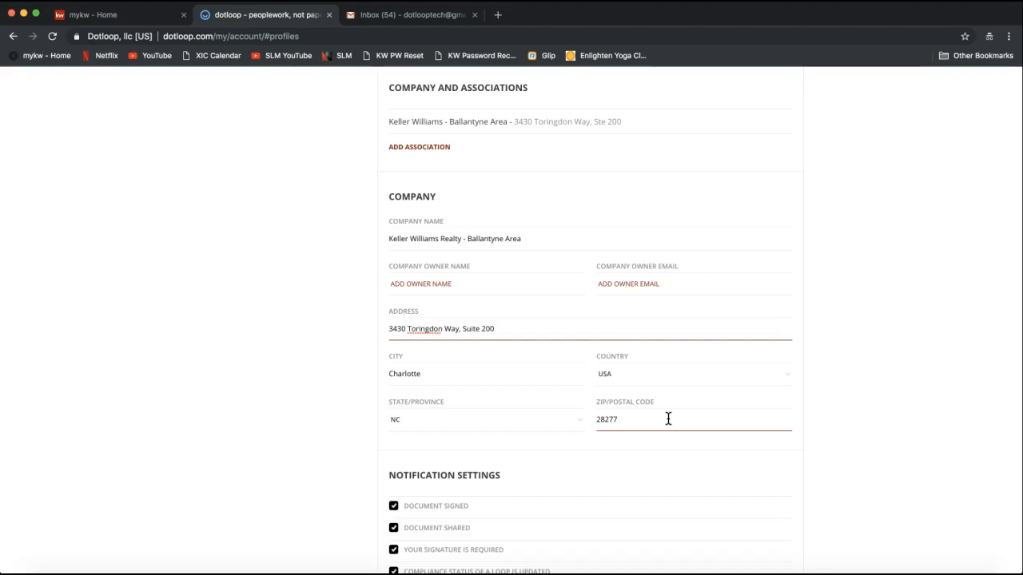
left_click(551, 472)
Save the KW Ballantyne profile with every notification and email option left checked
scroll(898, 454, "down", 5)
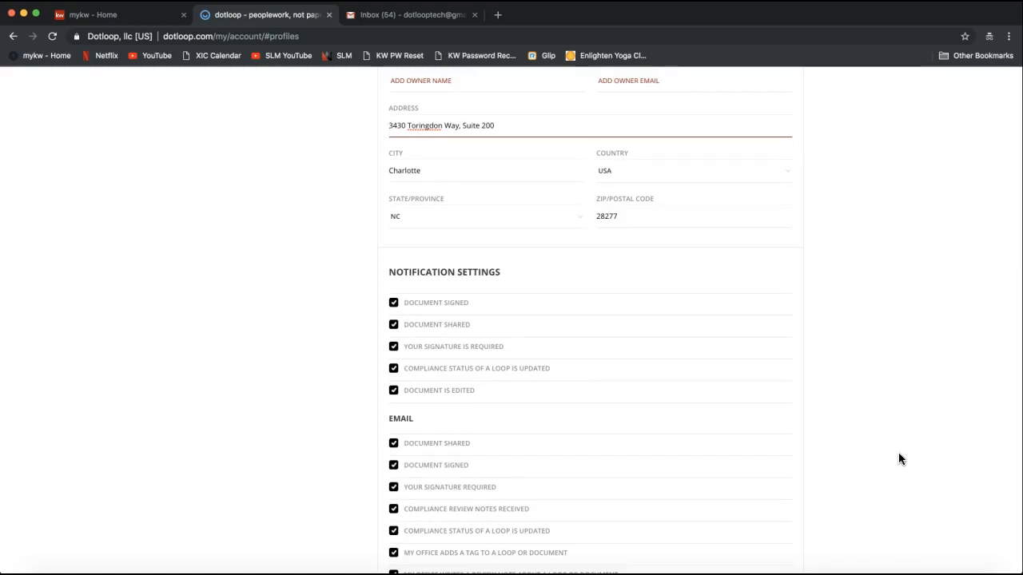
scroll(898, 452, "down", 1)
left_click(884, 444)
scroll(811, 402, "down", 1)
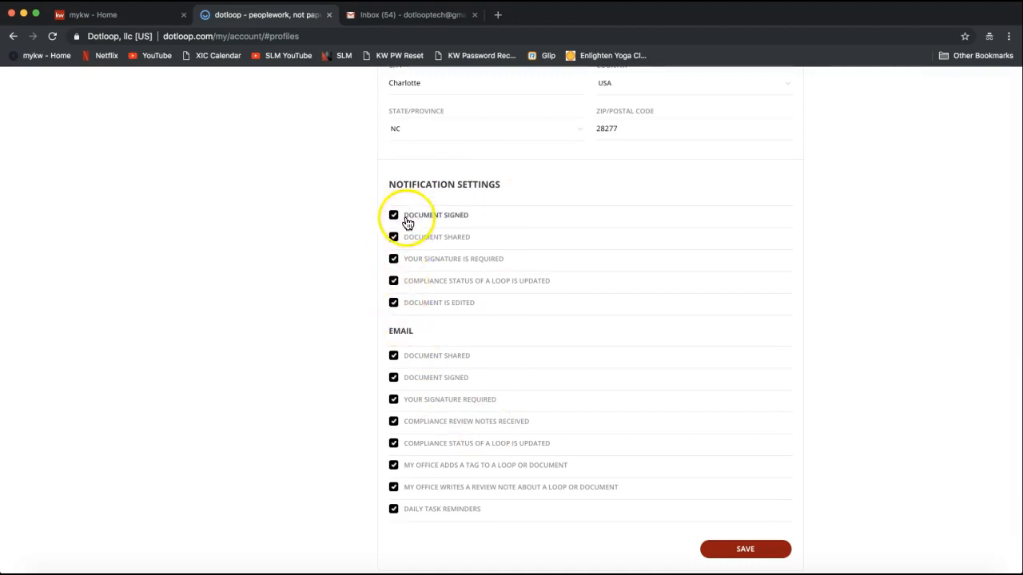
double_click(400, 330)
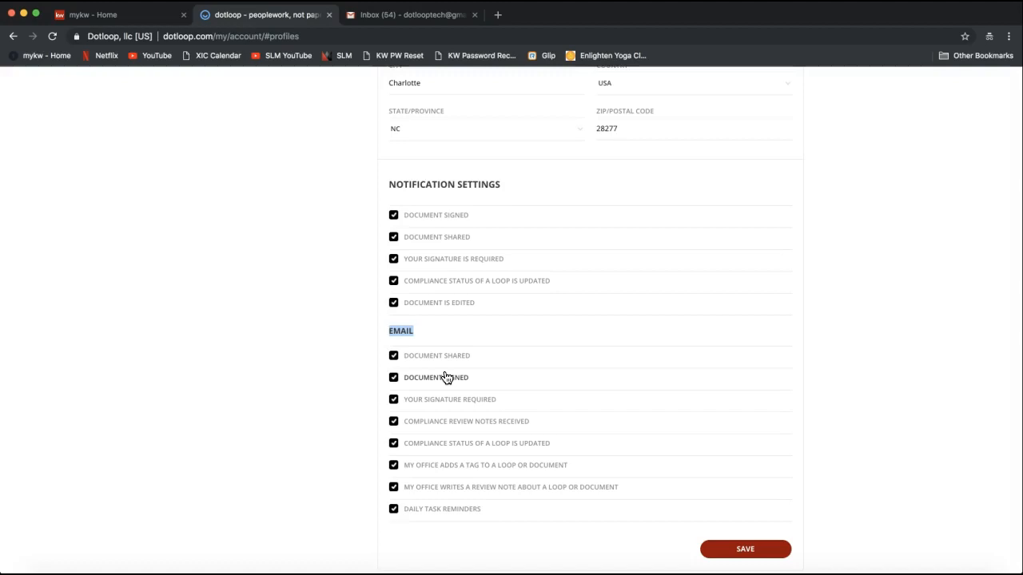
scroll(809, 330, "down", 3)
left_click(741, 480)
left_click(761, 483)
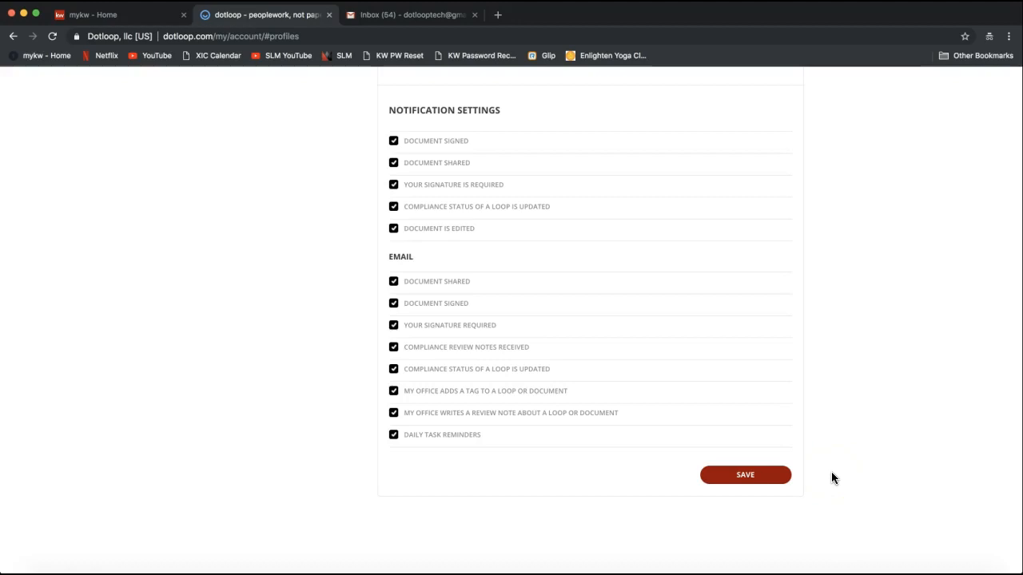
Return to the top of My account and switch to the Templates library
scroll(832, 473, "up", 10)
scroll(832, 478, "up", 5)
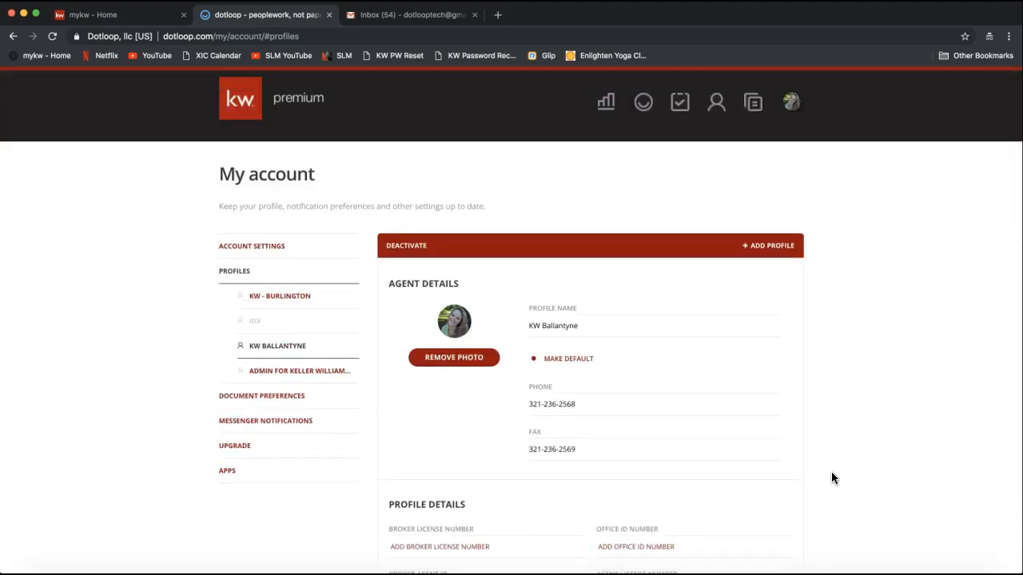
scroll(832, 478, "up", 1)
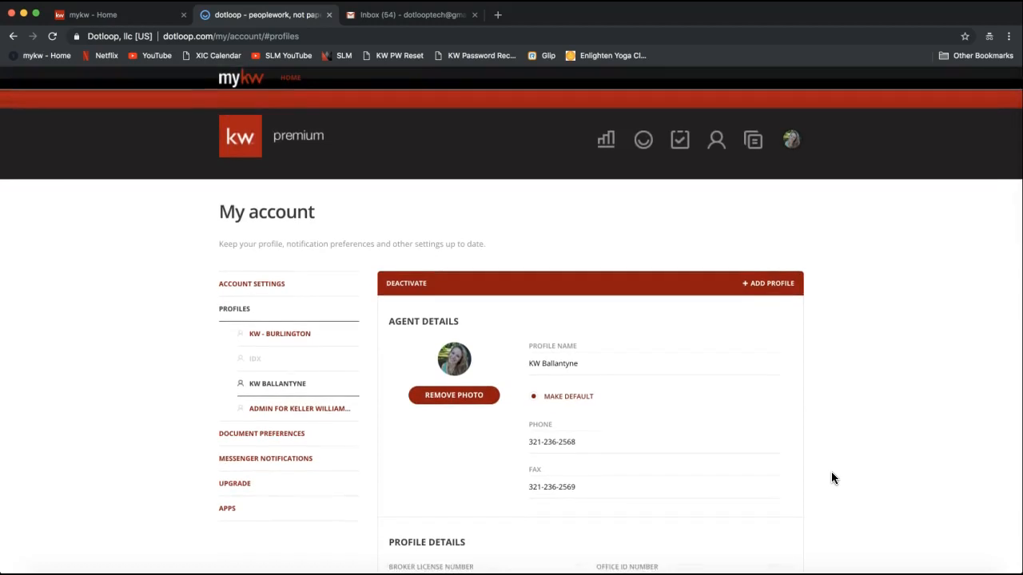
left_click(753, 148)
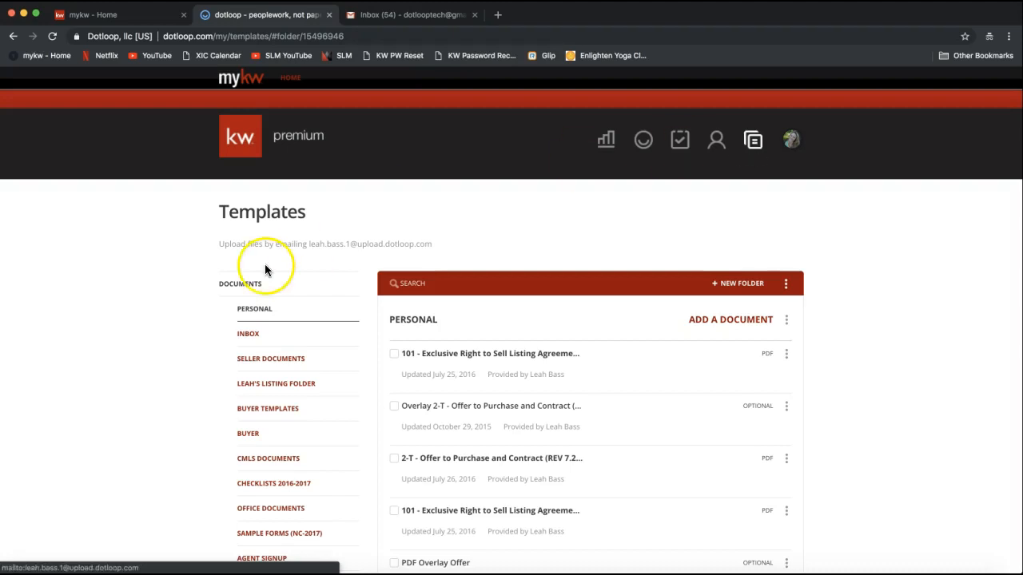
Scroll through the template folders from Seller Documents down to NC 2018 Comm Tenant
scroll(186, 288, "down", 2)
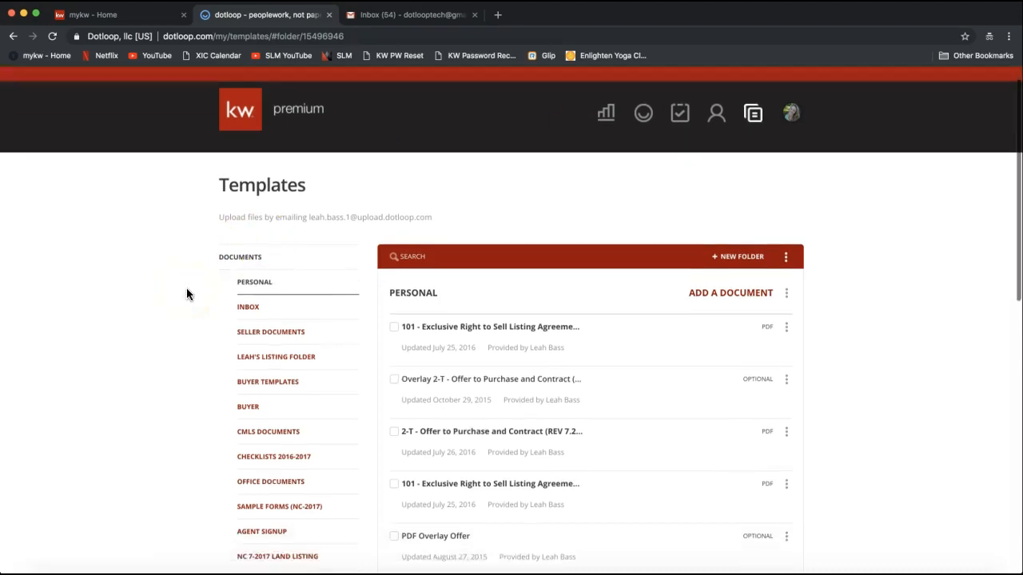
scroll(195, 238, "down", 1)
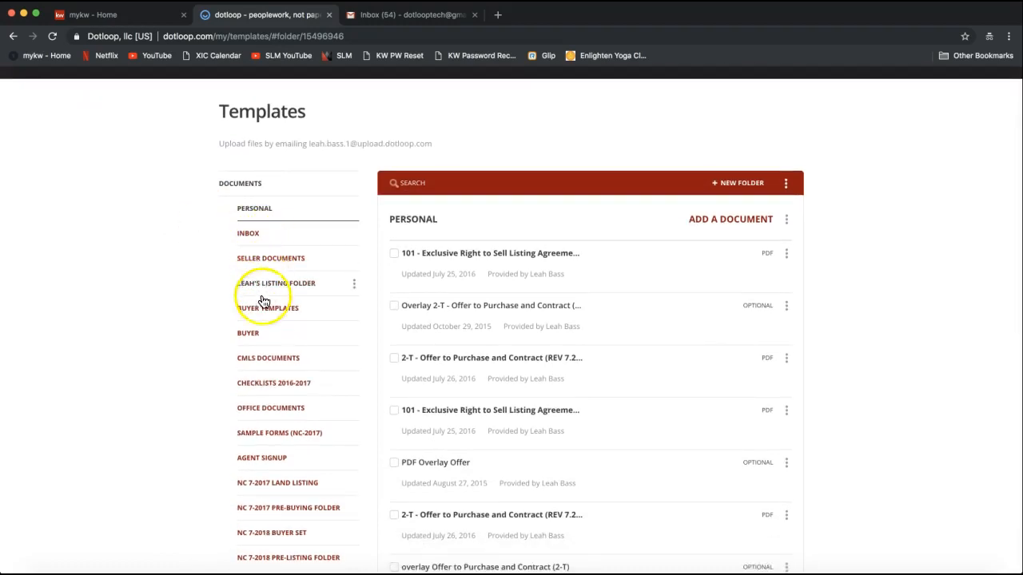
scroll(272, 425, "down", 2)
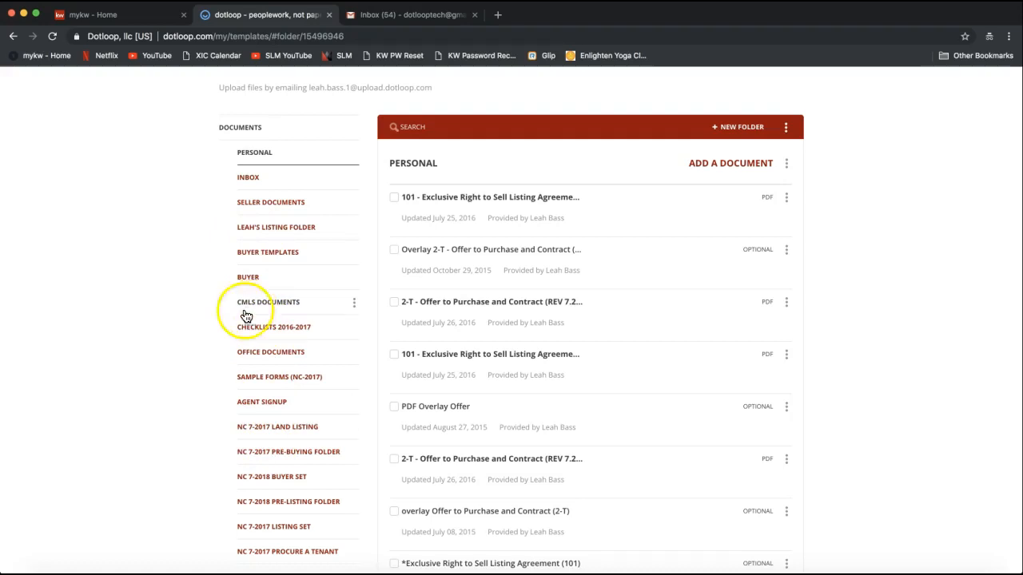
scroll(192, 352, "down", 3)
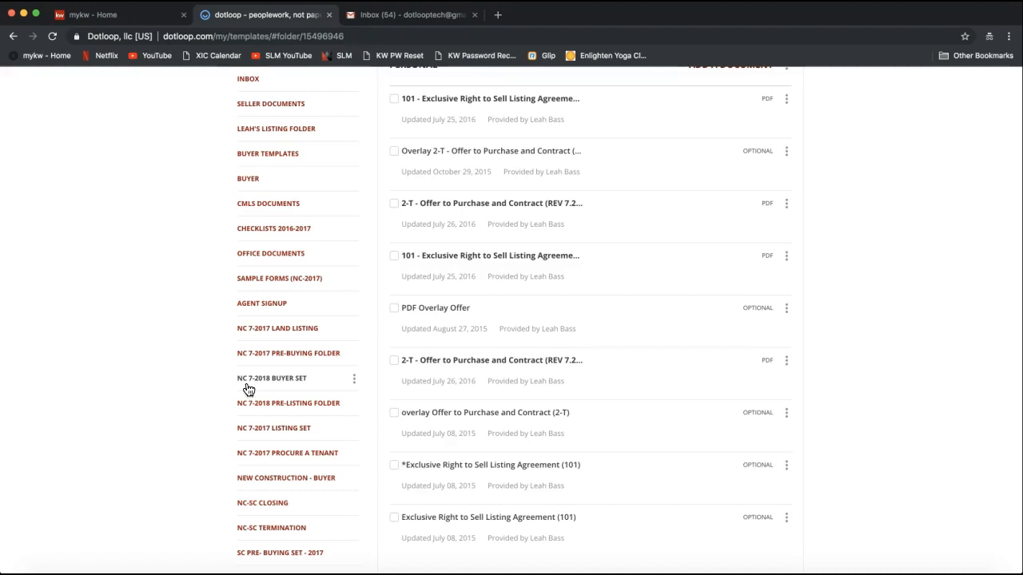
scroll(281, 402, "down", 2)
scroll(281, 403, "down", 1)
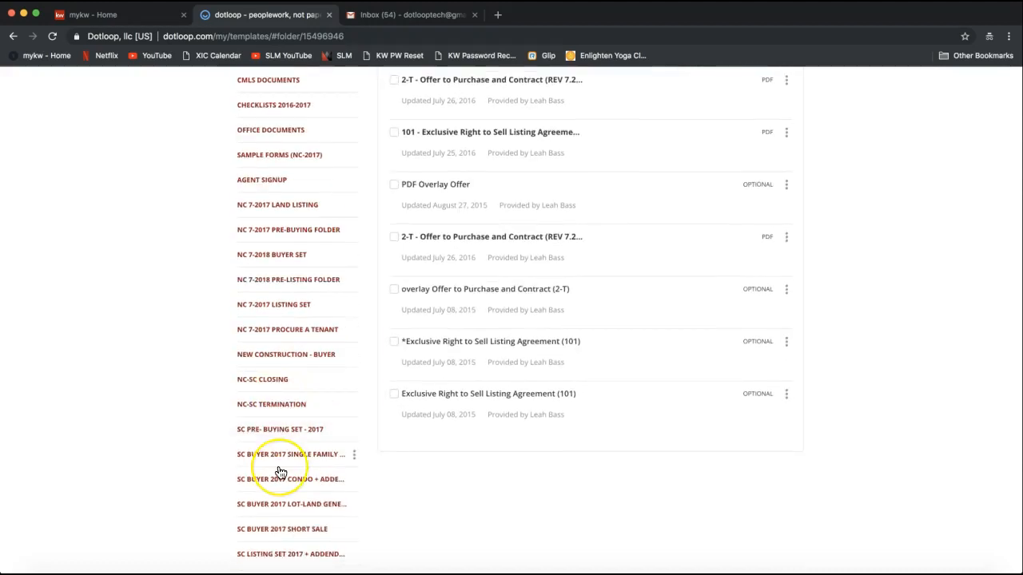
scroll(276, 472, "down", 3)
scroll(269, 520, "down", 1)
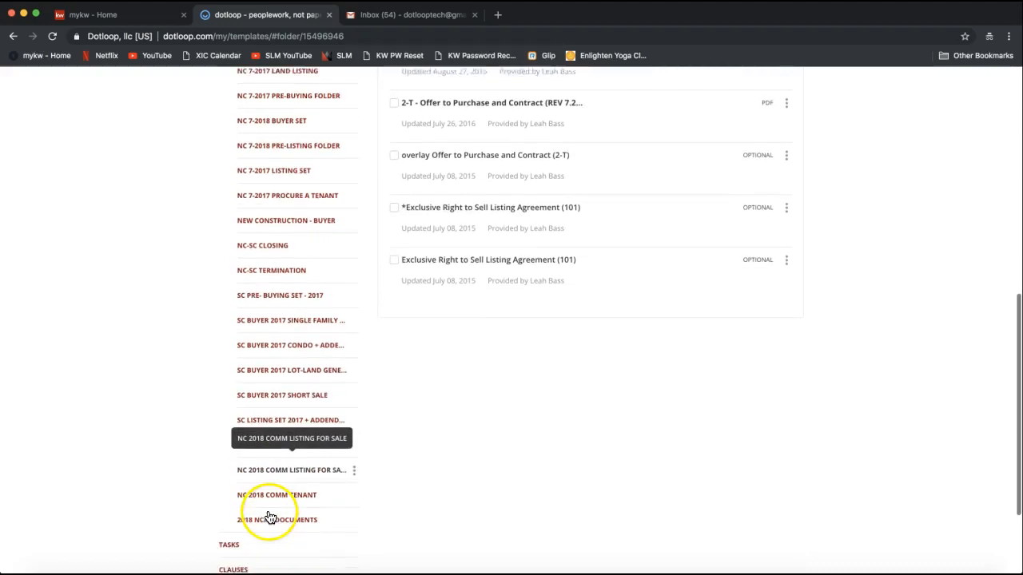
Open the 2018 NCAR DOCUMENTS folder and return to the top of its forms list
left_click(266, 517)
scroll(174, 484, "up", 1)
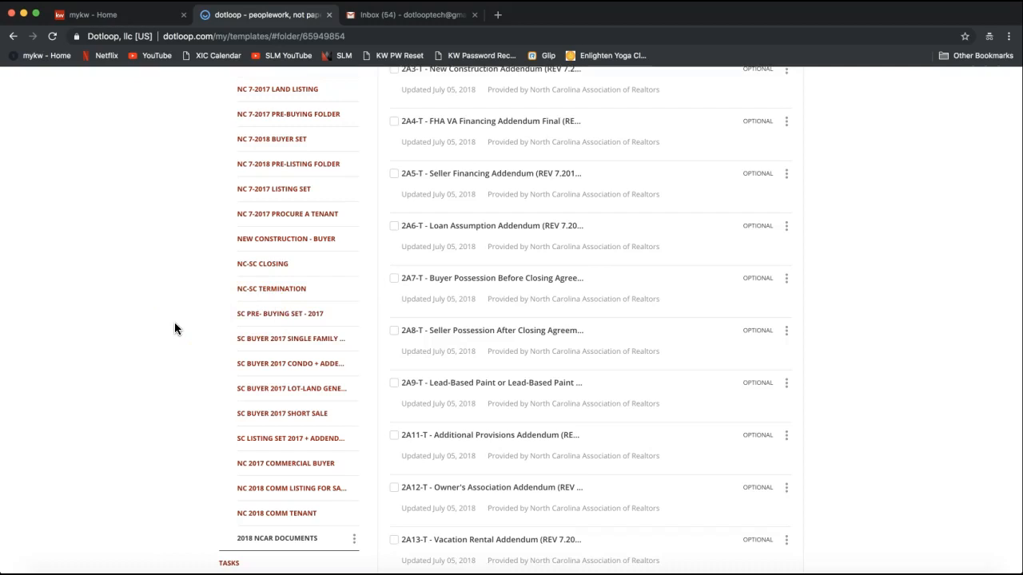
scroll(174, 323, "up", 5)
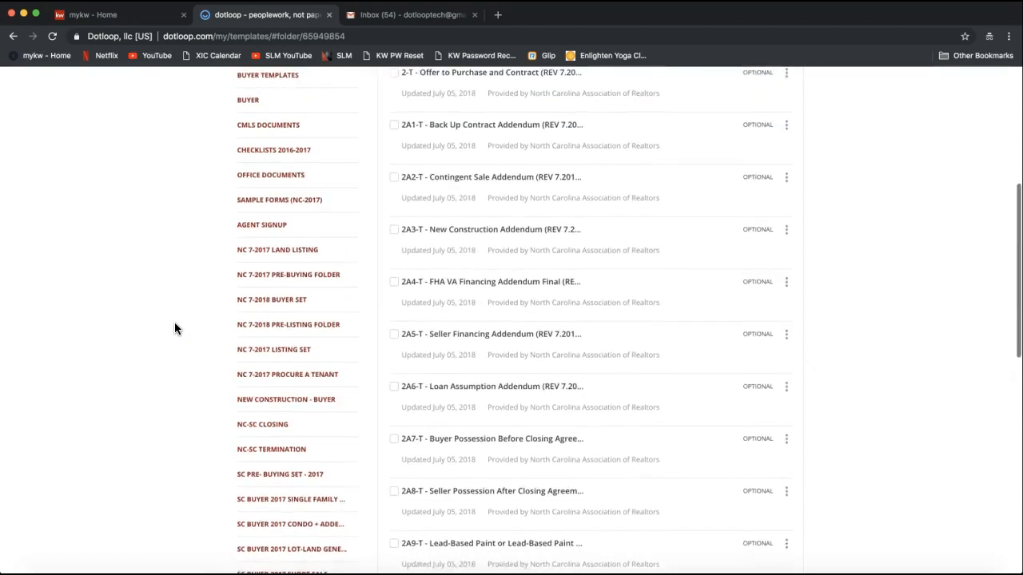
scroll(174, 328, "up", 1)
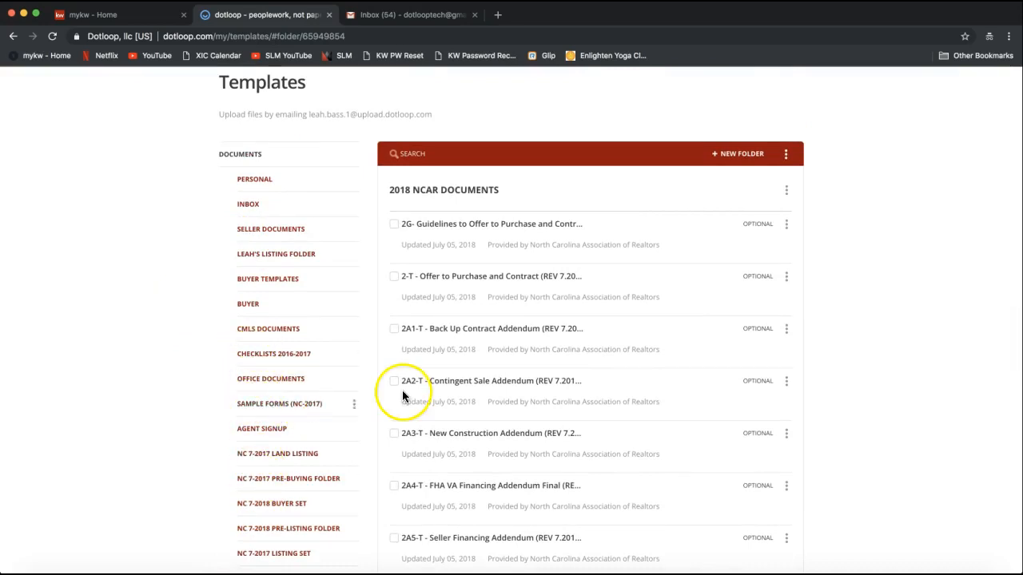
scroll(423, 194, "up", 1)
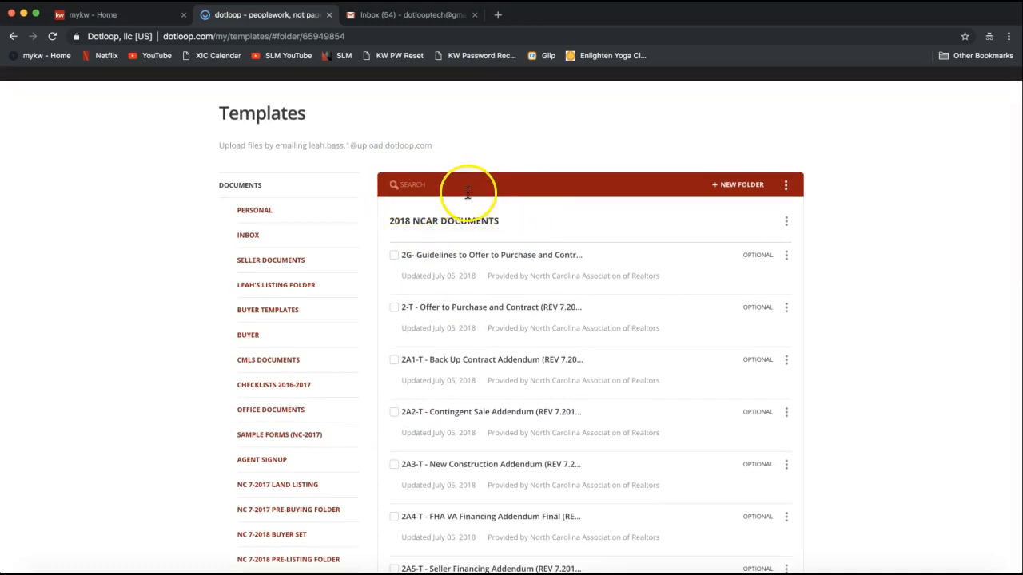
Search the templates for 'listing' to show only listing agreement forms
left_click(411, 185)
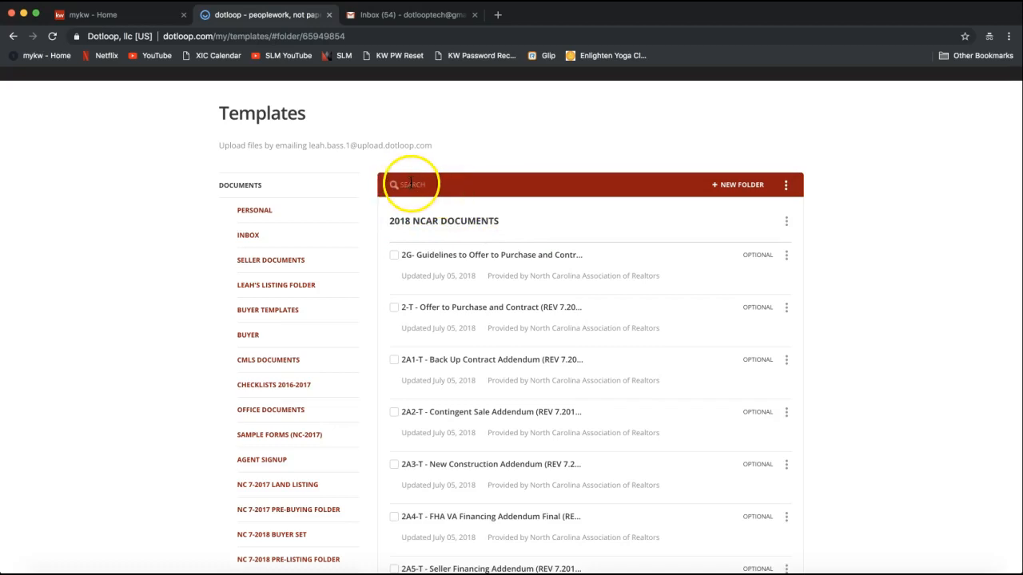
left_click(428, 200)
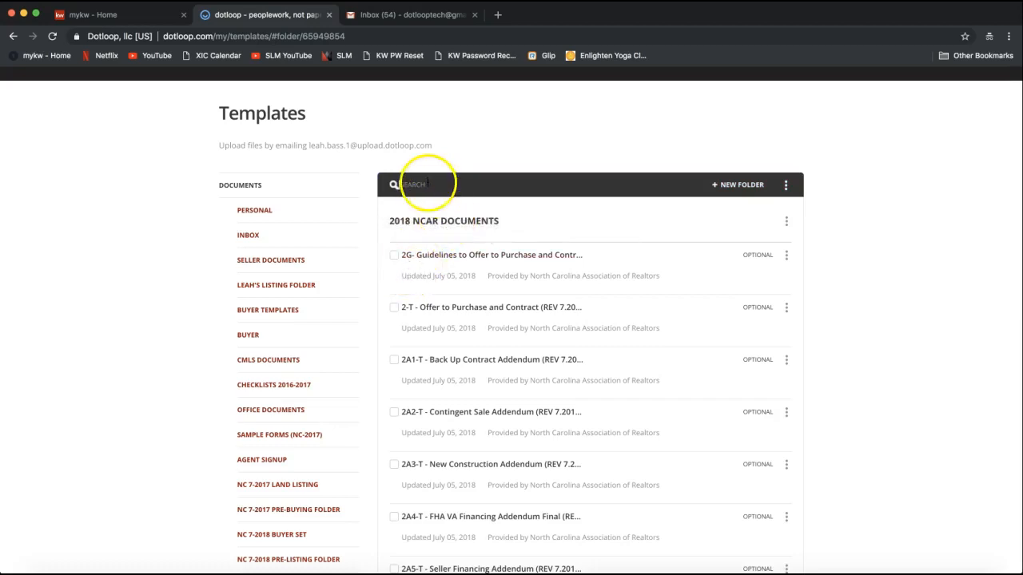
type("listing")
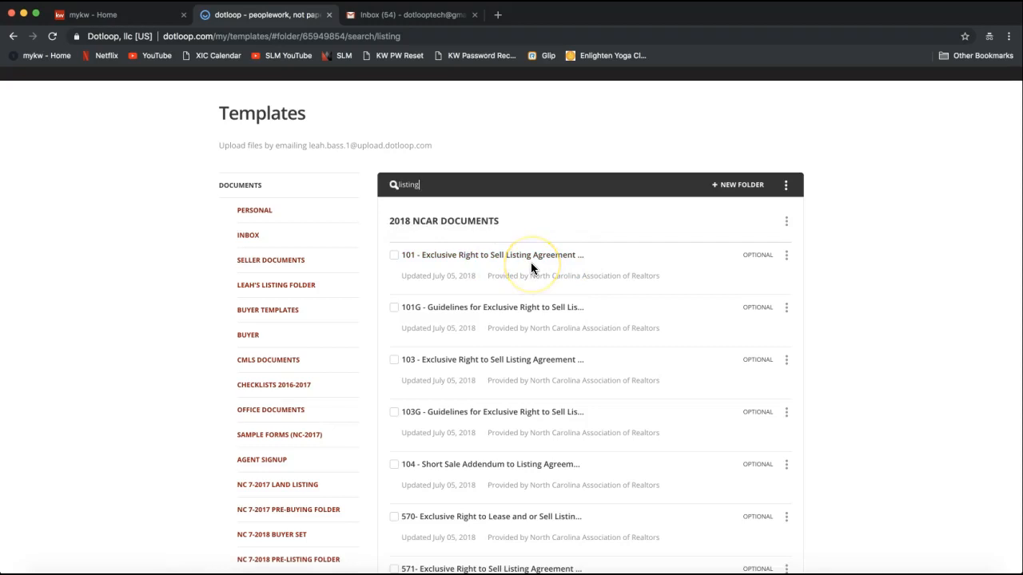
Open the first listing result's options menu and choose Download
left_click(786, 256)
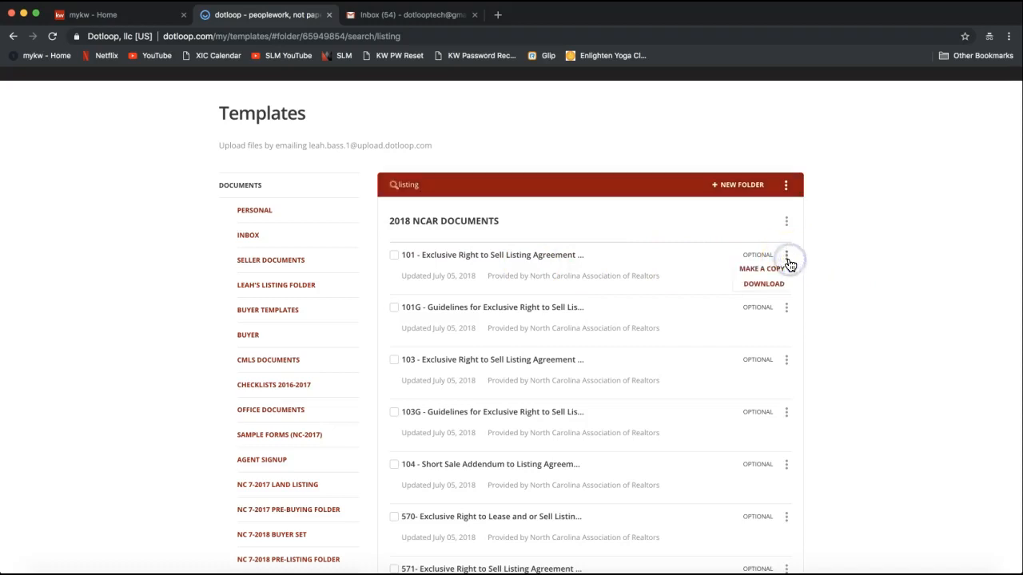
left_click(756, 290)
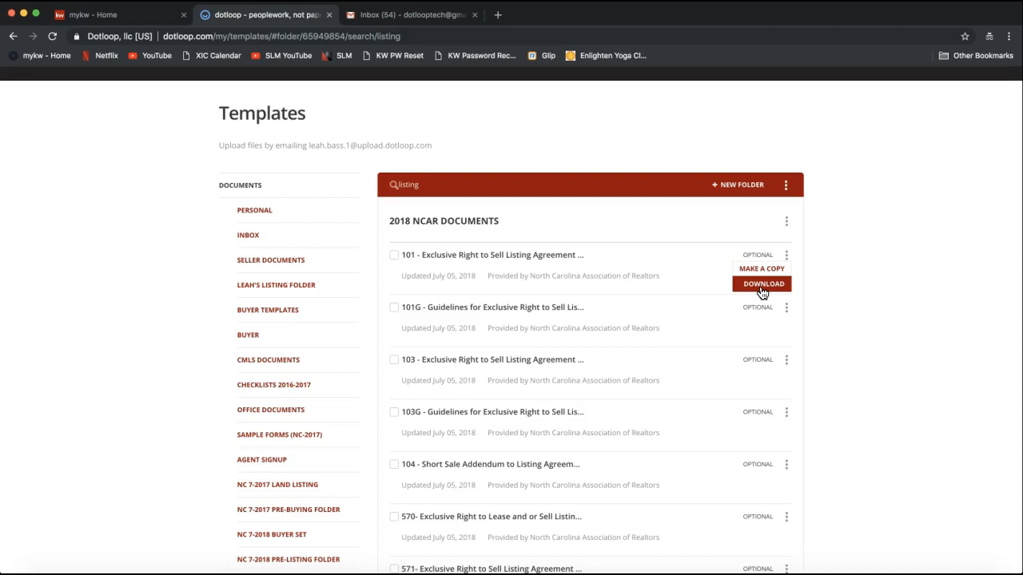
scroll(863, 275, "up", 2)
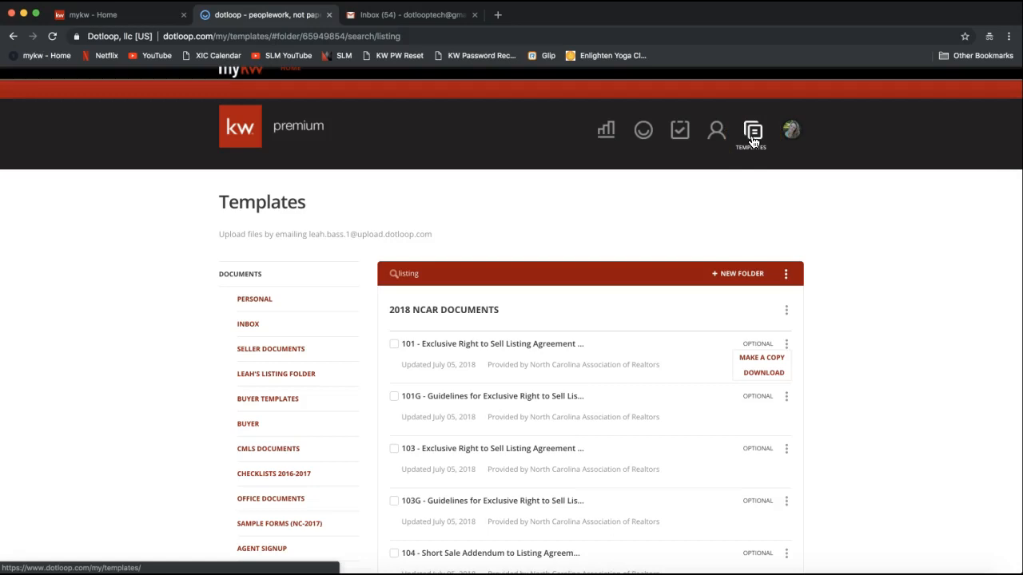
scroll(143, 362, "down", 3)
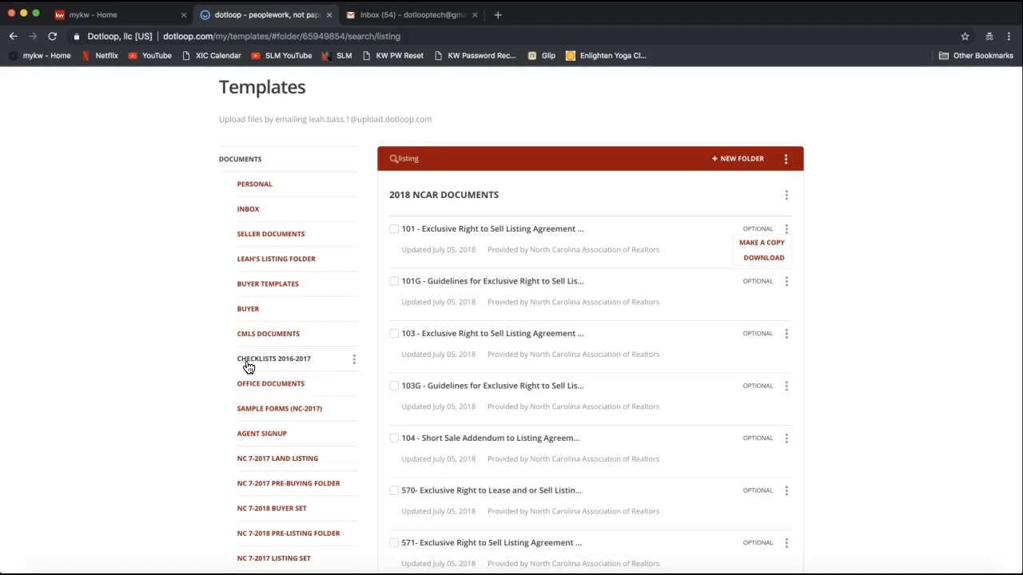
Download the 101 Exclusive Right to Sell Listing Agreement from the first result's menu
left_click(406, 158)
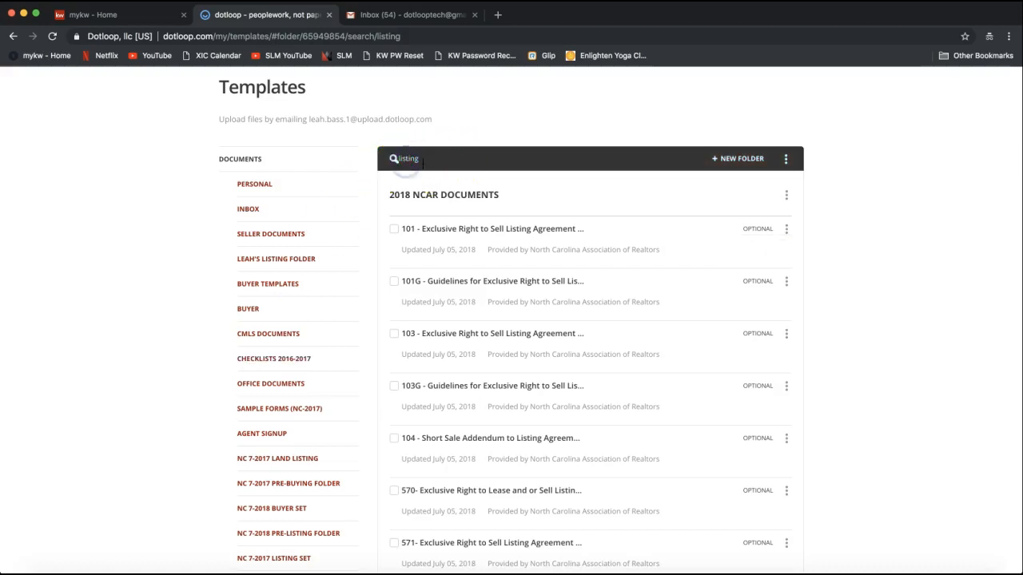
double_click(405, 158)
left_click(787, 231)
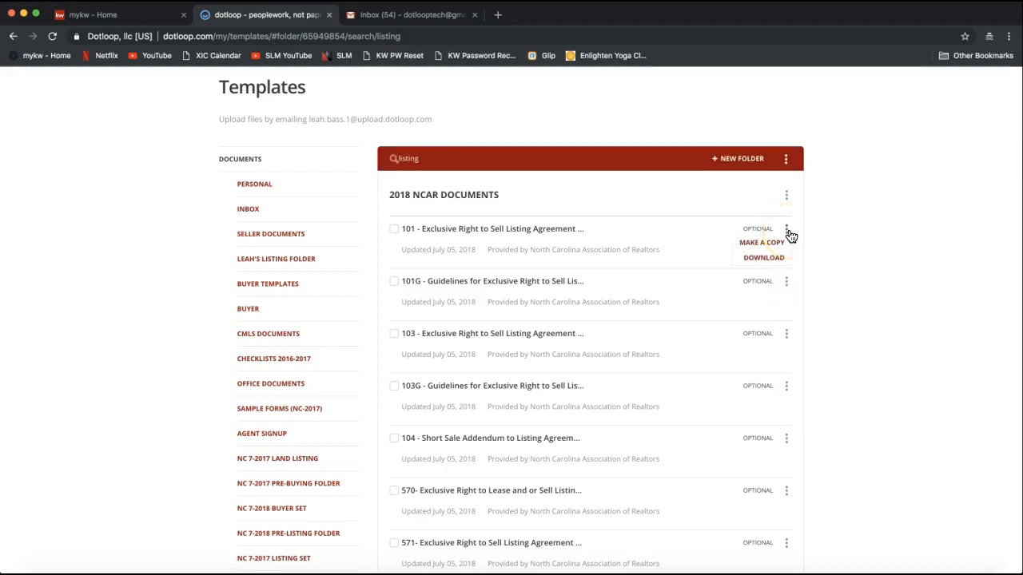
left_click(769, 260)
left_click(769, 266)
Close the document options and reload the Templates library
scroll(883, 273, "up", 3)
left_click(429, 253)
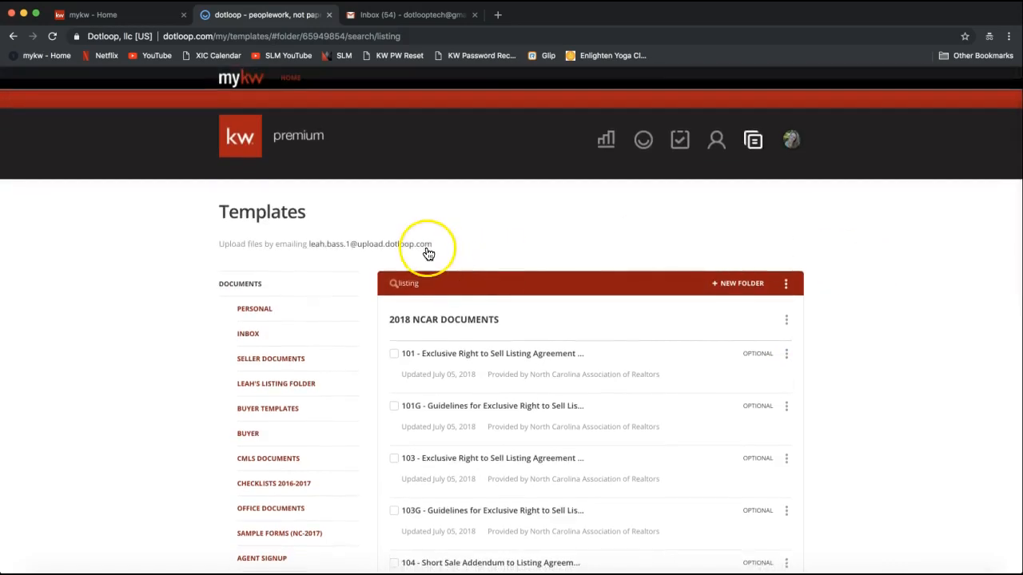
left_click(753, 142)
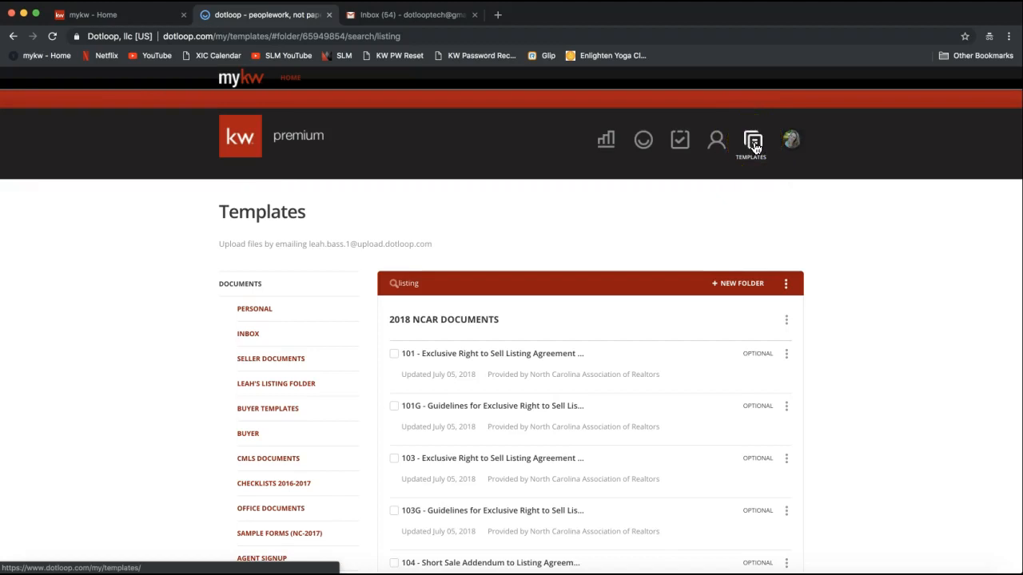
Go to the Loops dashboard at my.dotloop.com/loops
left_click(644, 144)
left_click(644, 143)
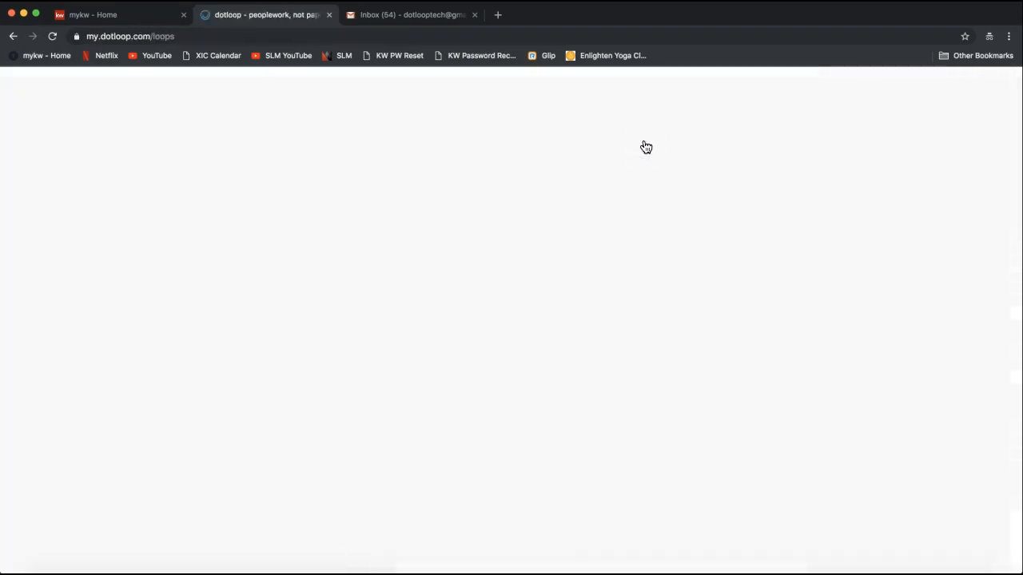
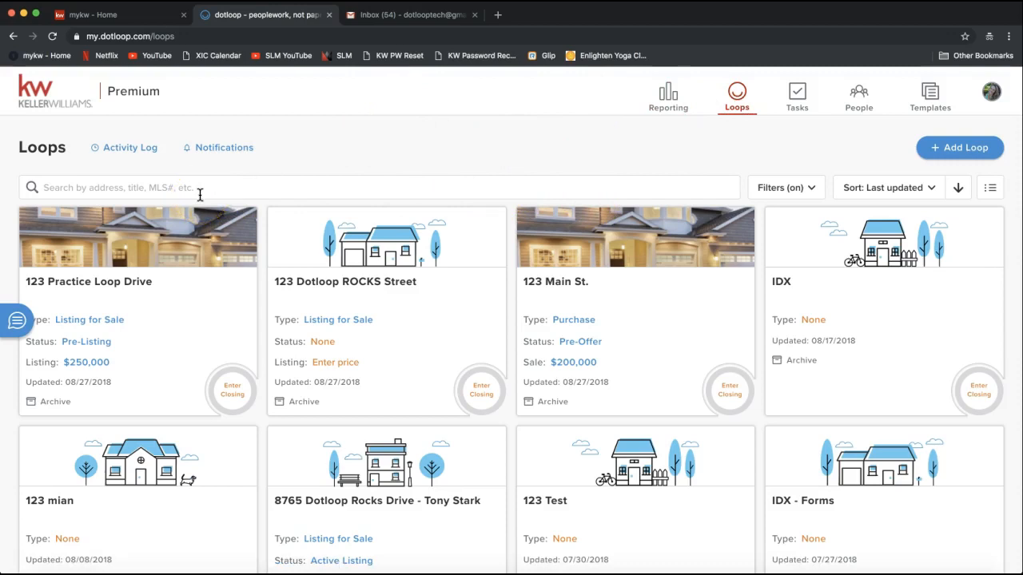
Start a new loop named after the property address, fixing the typo and the house number
left_click(68, 187)
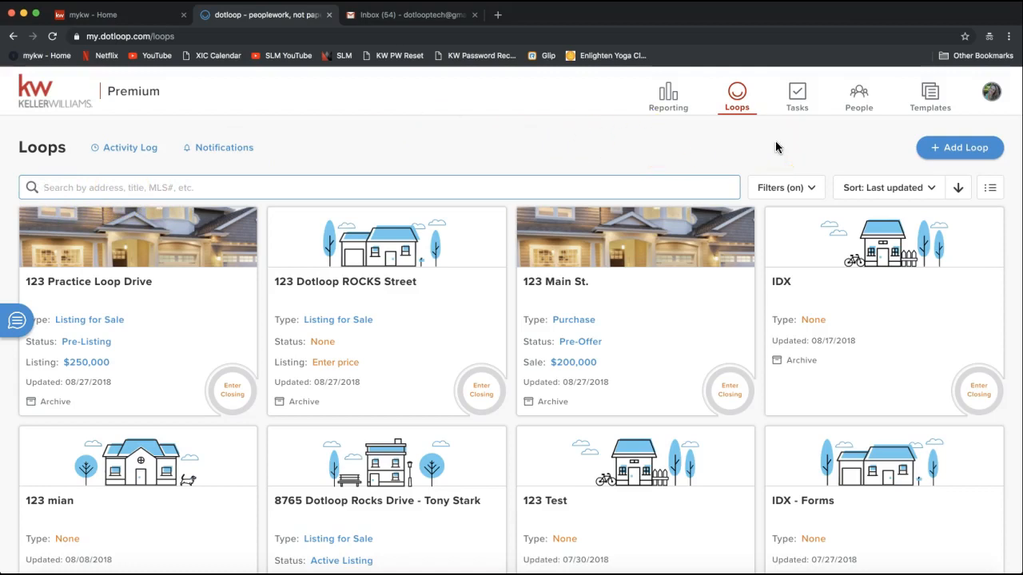
left_click(962, 159)
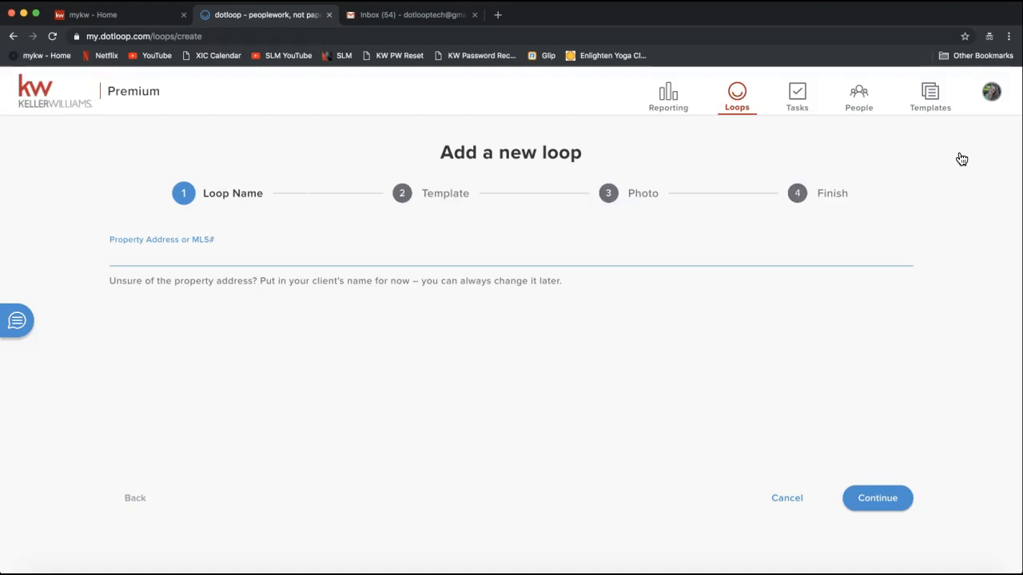
left_click(112, 239)
left_click(127, 242)
type("9999")
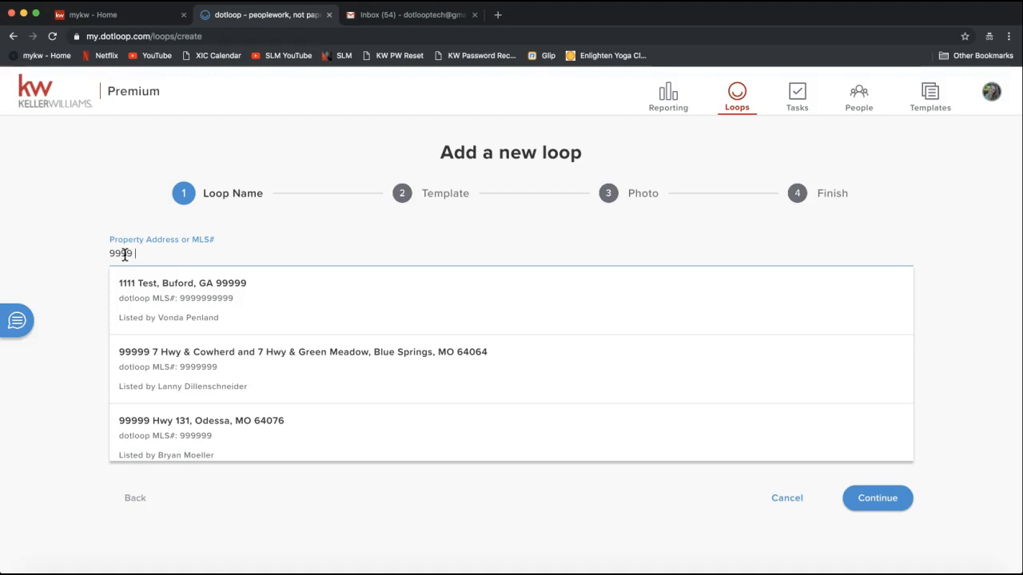
type(" Dotloop R")
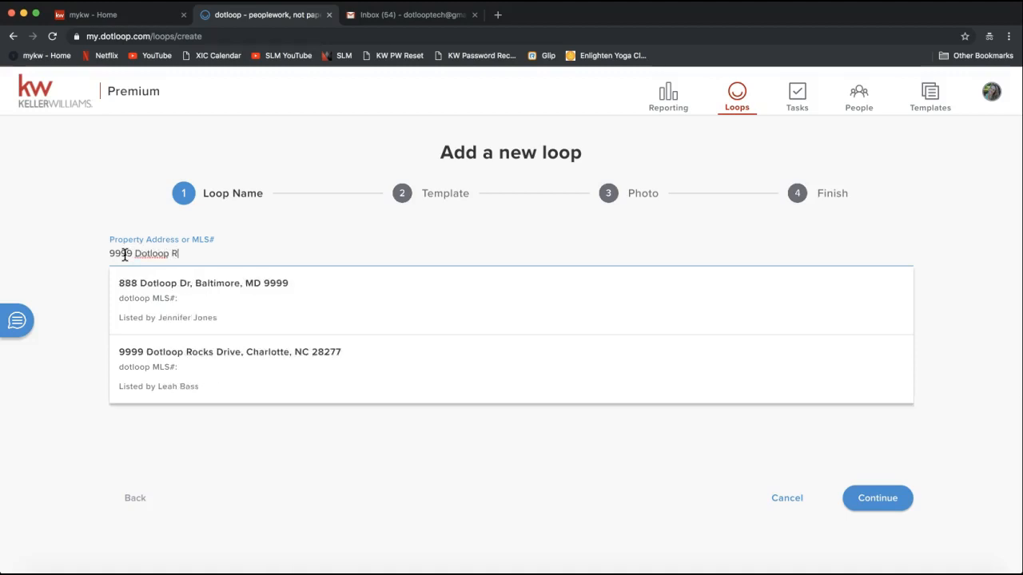
type("ocks Drive")
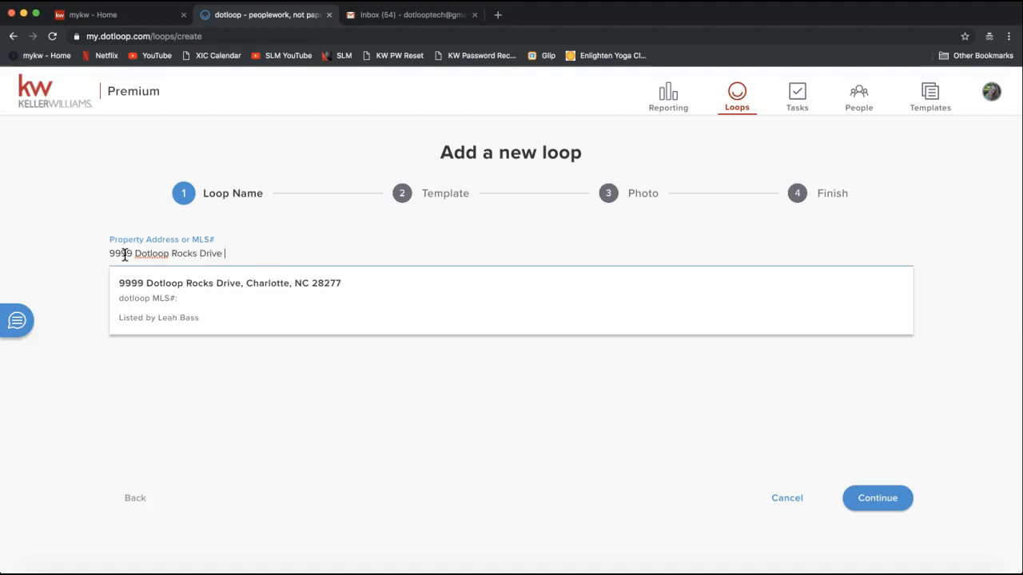
left_click(132, 251)
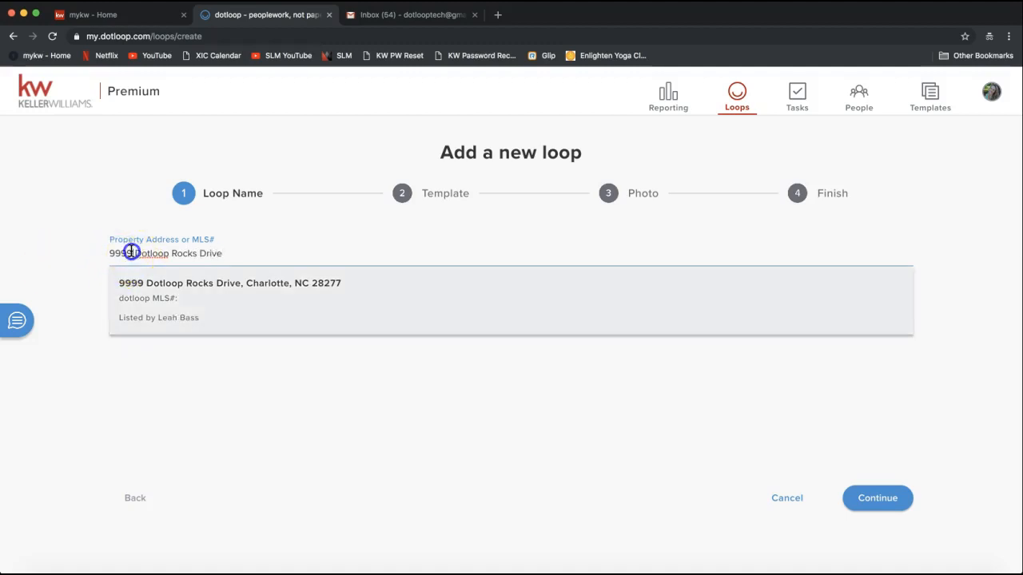
type("2")
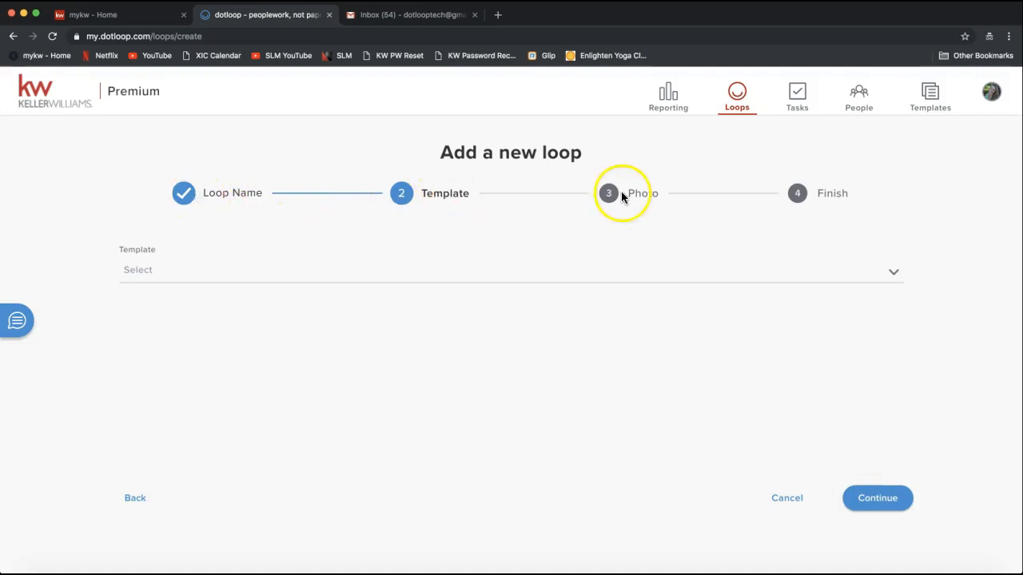
Browse the loop templates, leave none selected, and continue to the photo step
left_click(170, 277)
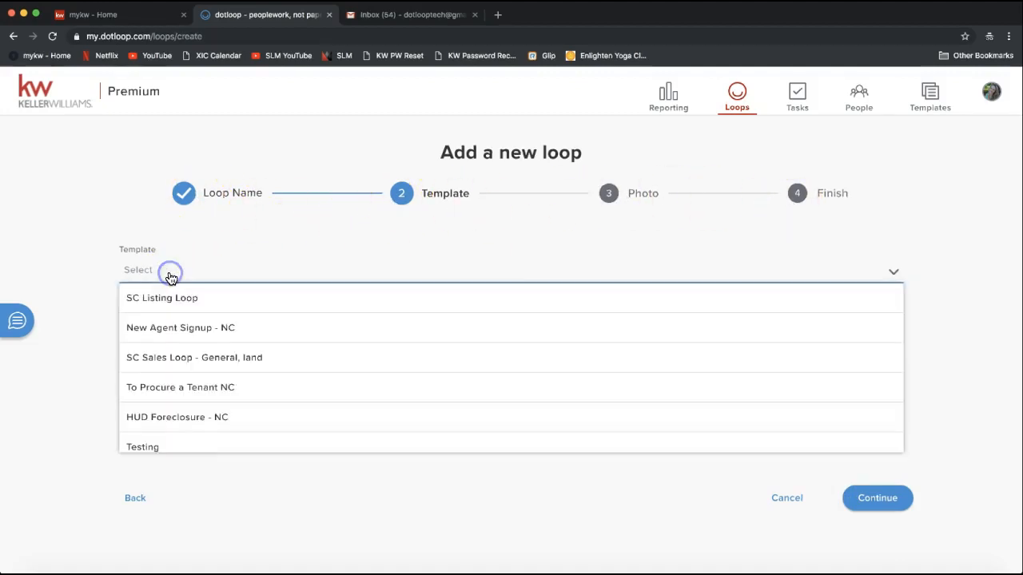
left_click(146, 275)
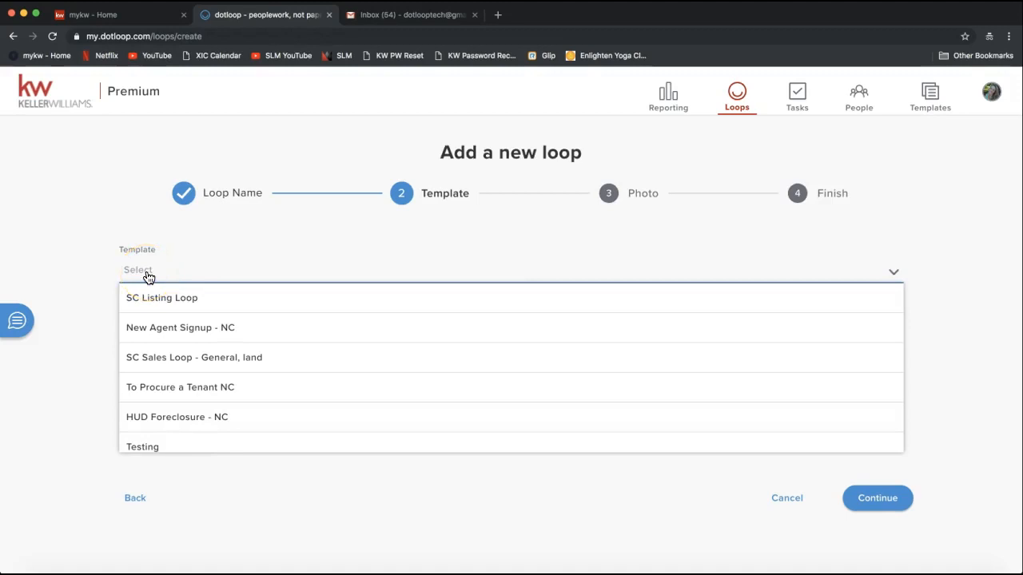
left_click(163, 339)
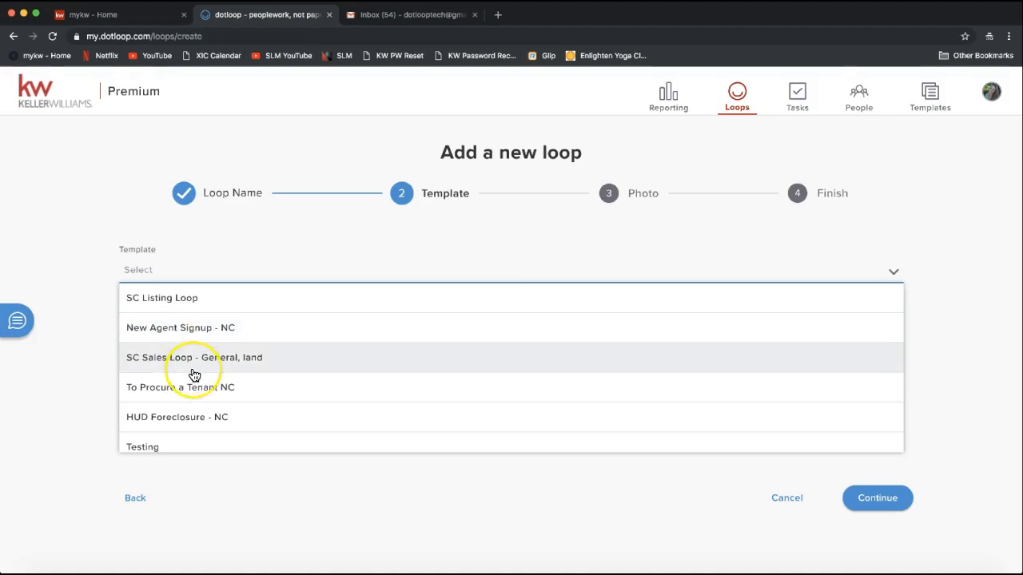
scroll(194, 372, "down", 5)
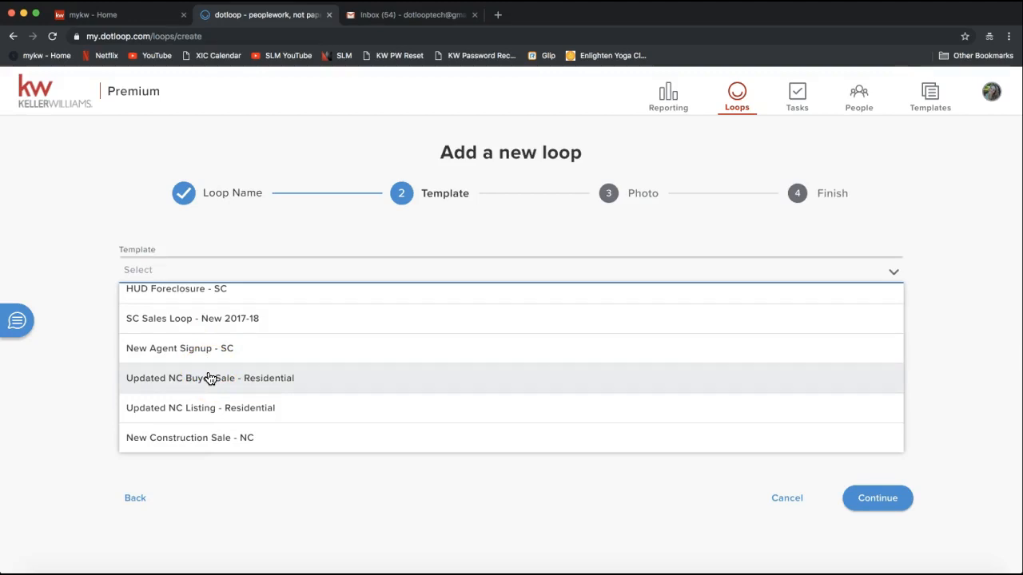
left_click(44, 392)
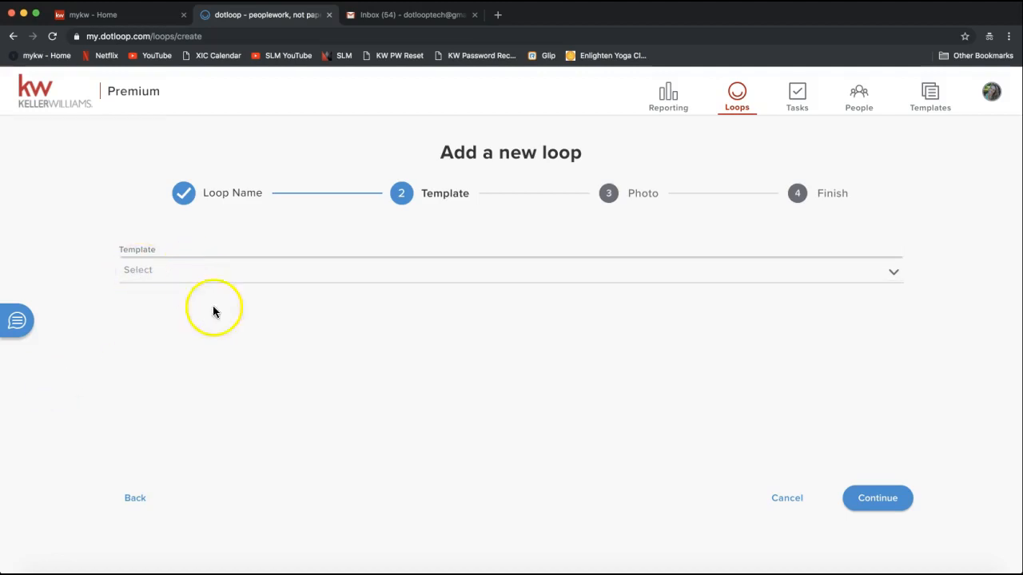
left_click(876, 499)
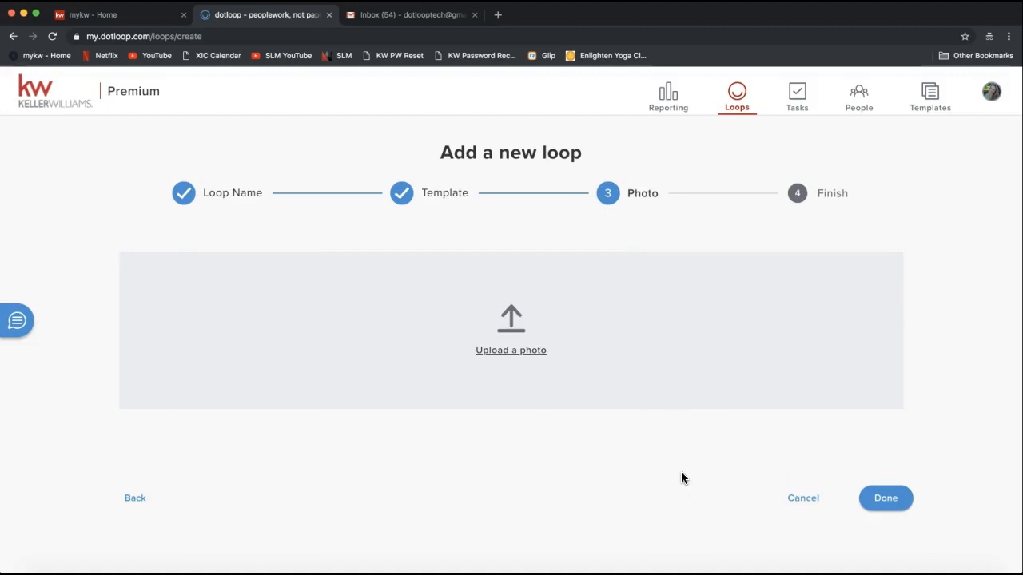
Upload Home.jpg from the Desktop as the loop's cover photo
left_click(496, 356)
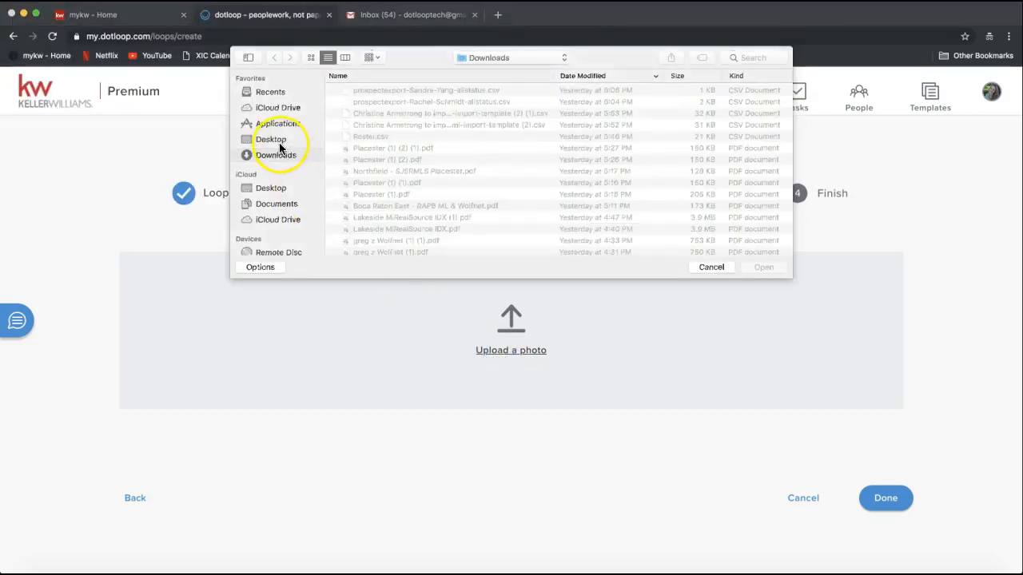
left_click(280, 146)
scroll(420, 156, "down", 5)
scroll(418, 153, "down", 3)
double_click(382, 190)
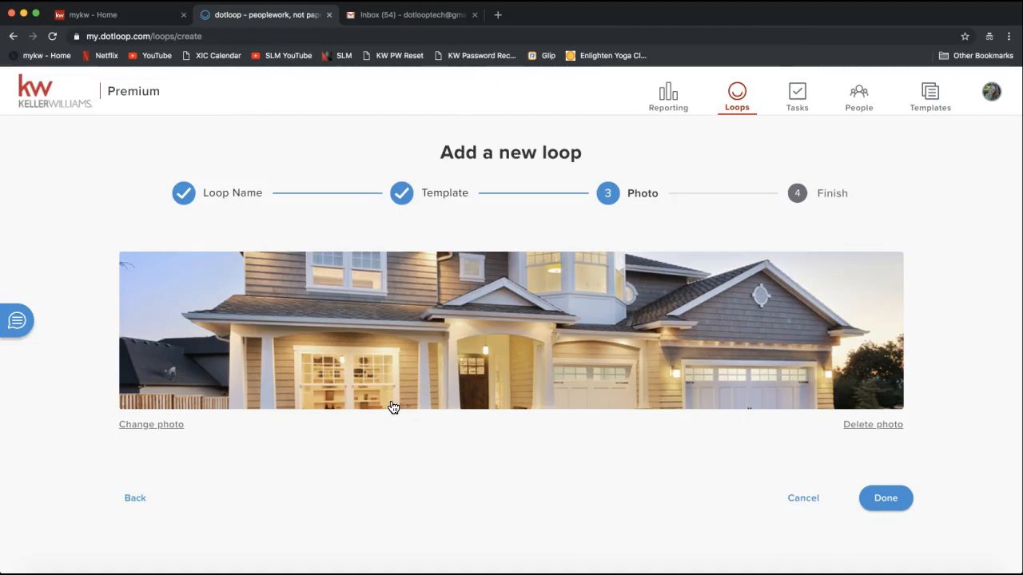
left_click(441, 354)
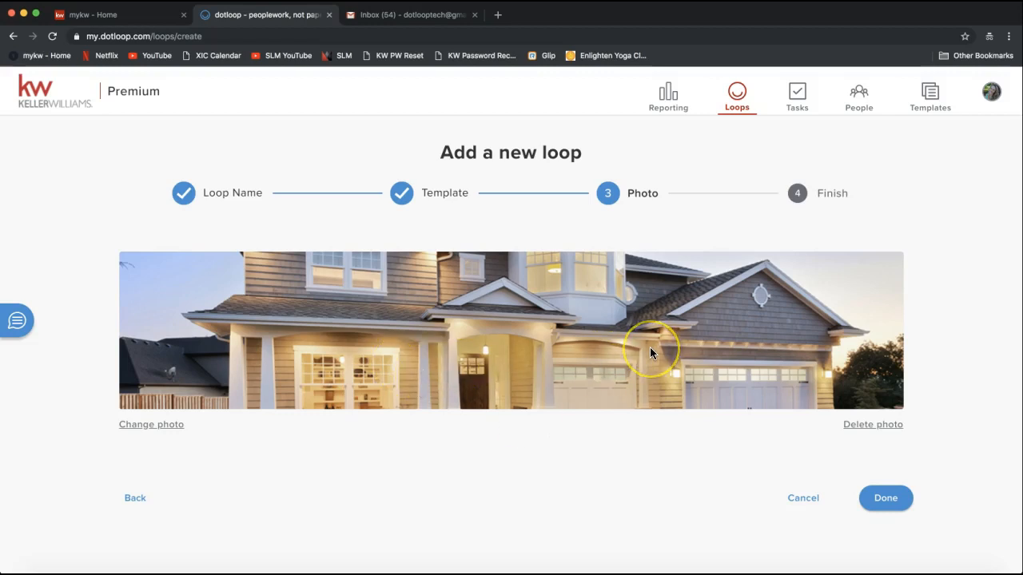
left_click(889, 510)
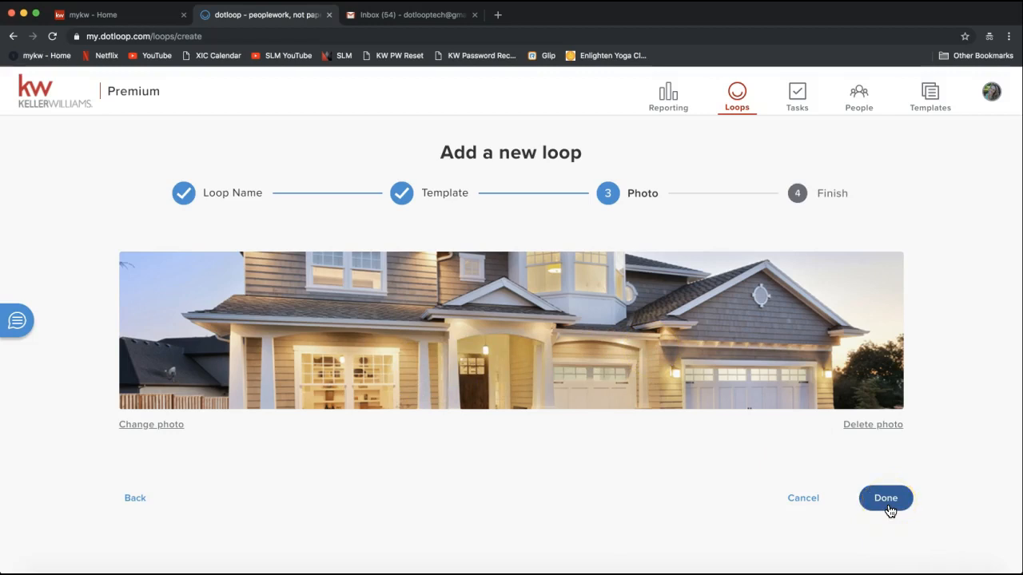
Finish creating the loop and open its new detail page
left_click(892, 504)
left_click(885, 500)
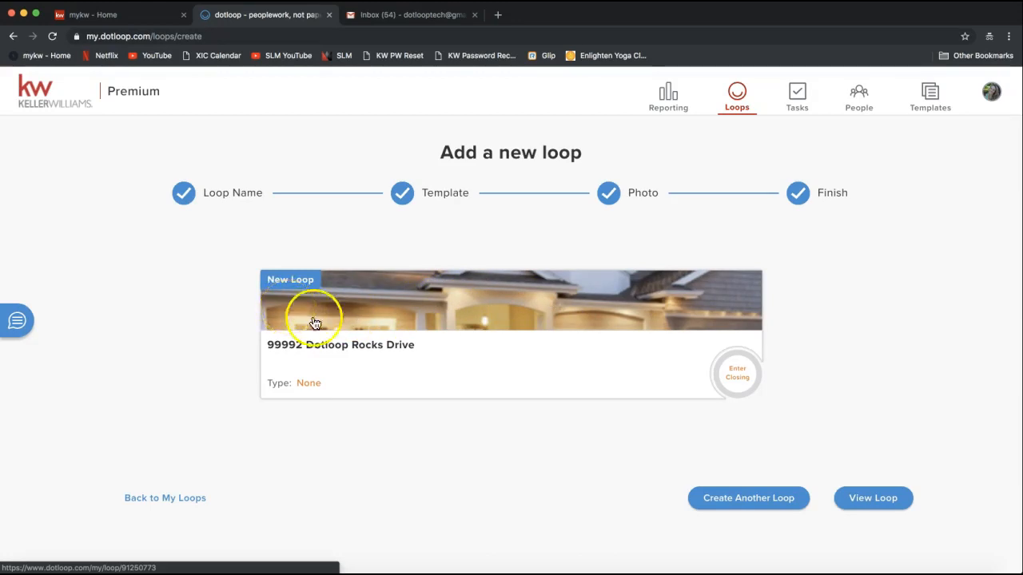
left_click(417, 321)
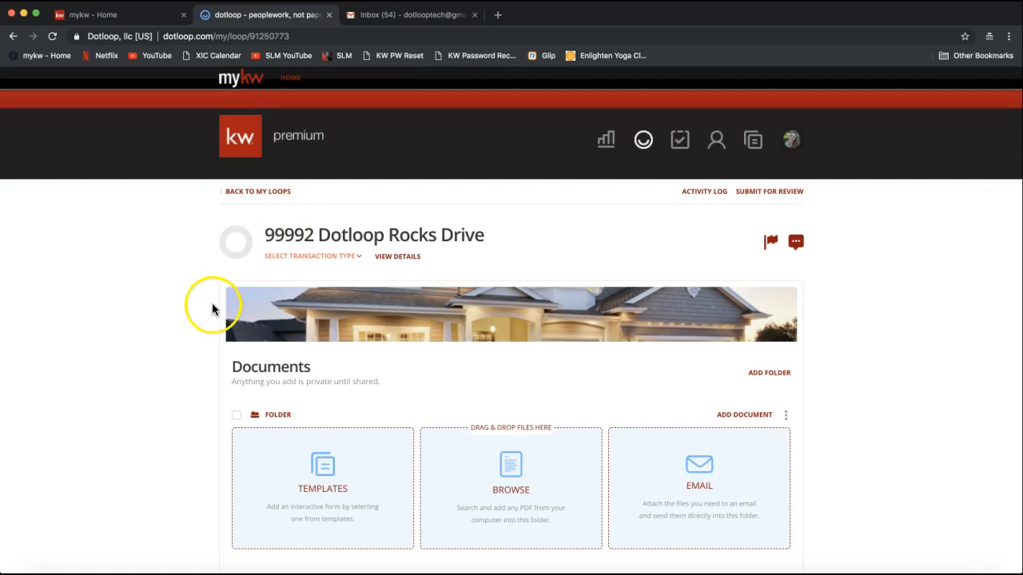
scroll(194, 386, "down", 2)
scroll(194, 383, "down", 2)
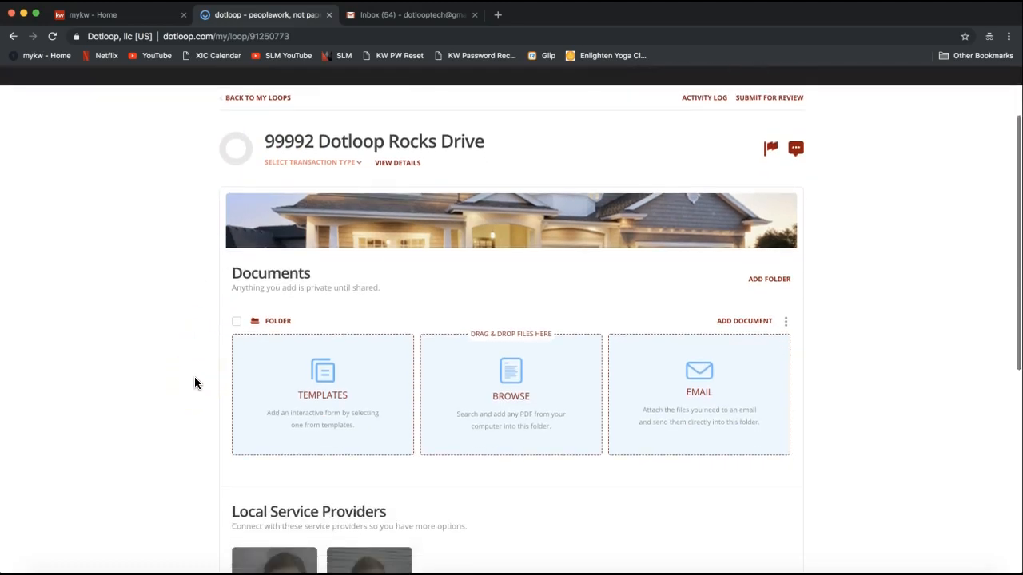
double_click(263, 272)
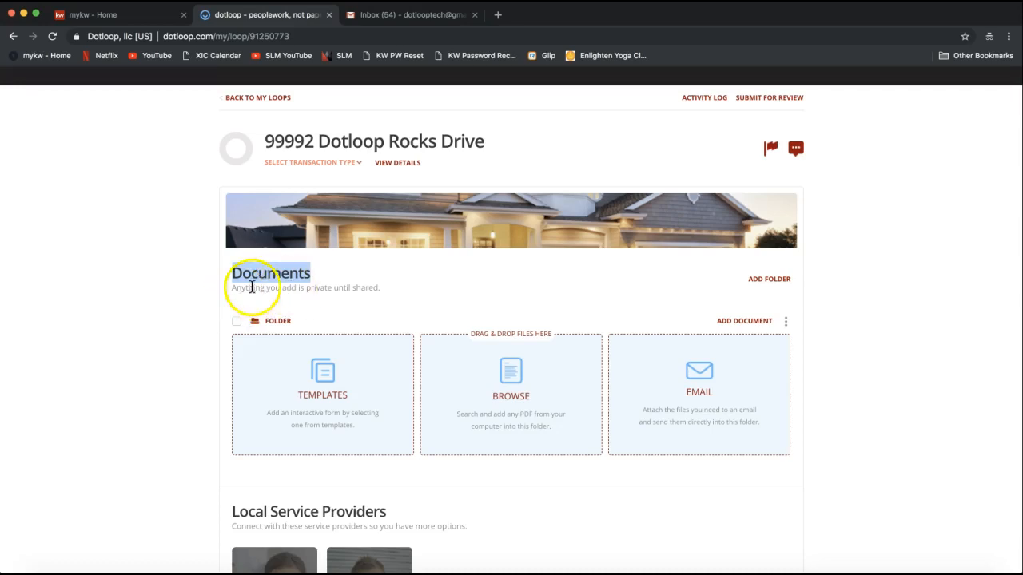
scroll(175, 361, "down", 1)
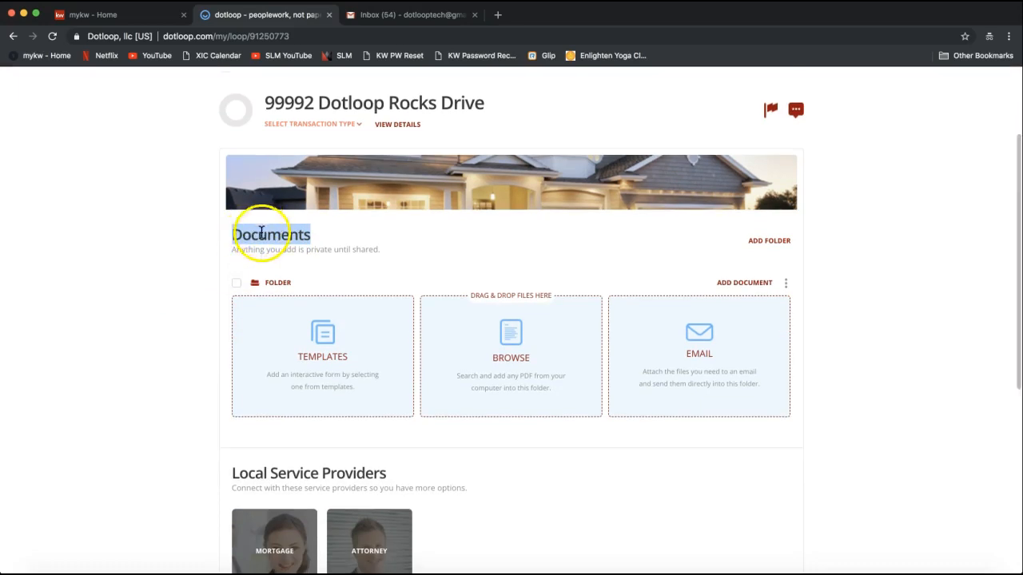
scroll(205, 314, "down", 2)
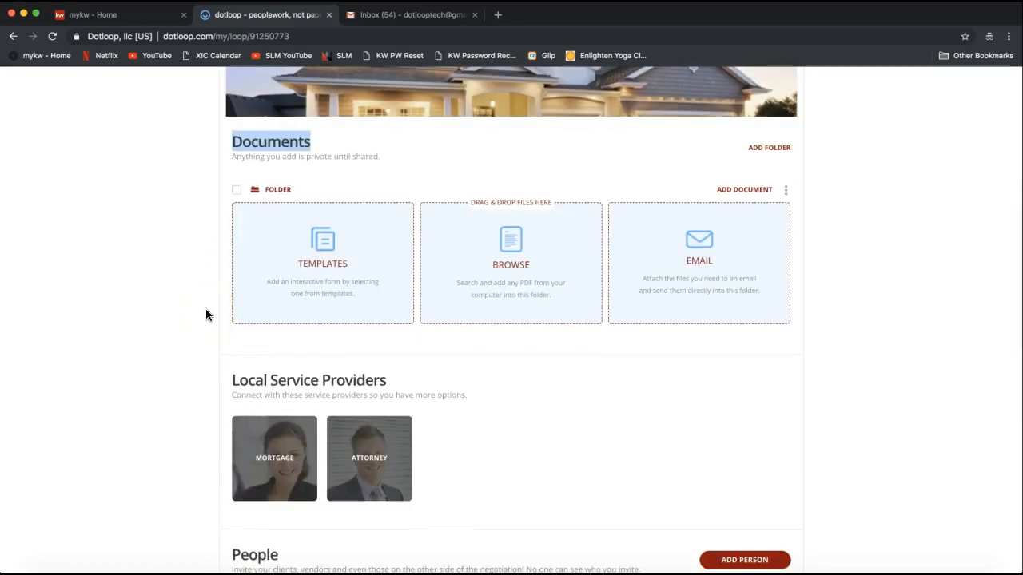
scroll(206, 315, "down", 6)
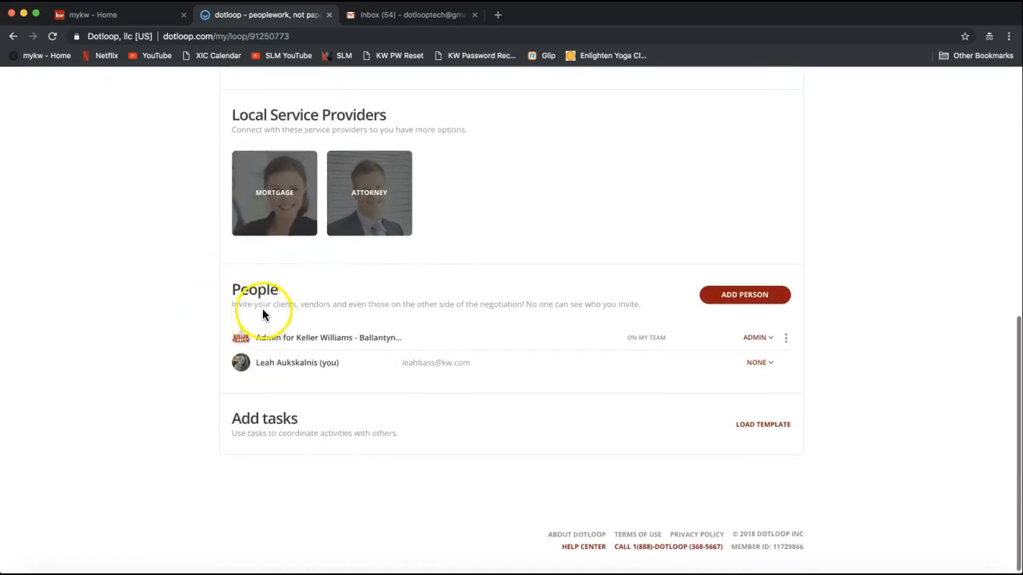
double_click(252, 292)
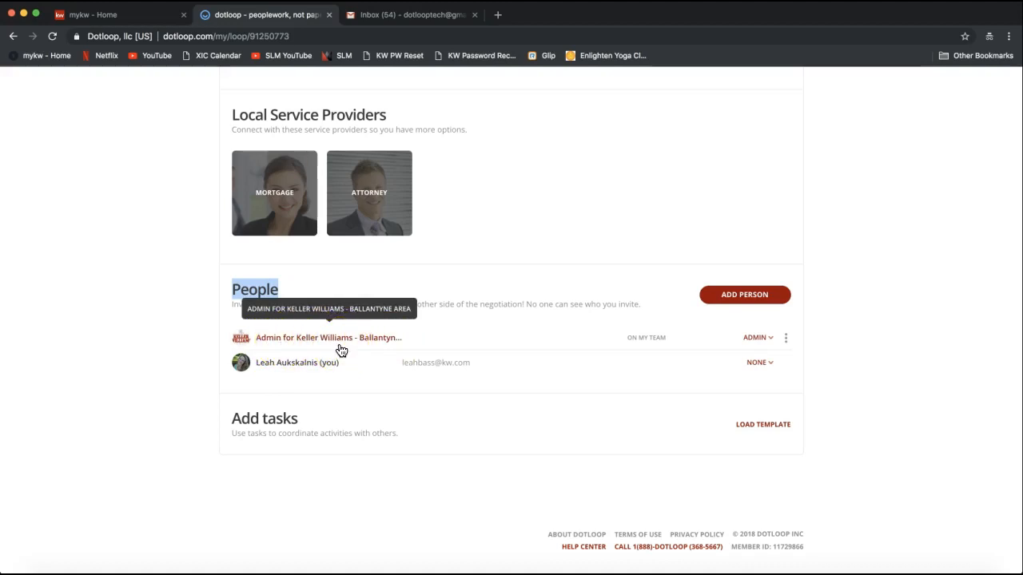
left_click(299, 372)
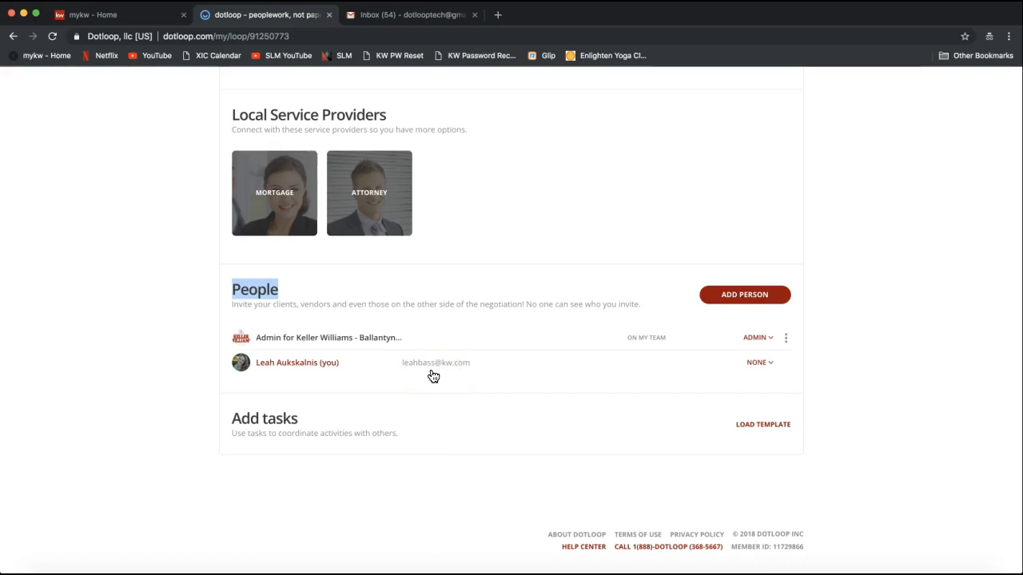
left_click(188, 445)
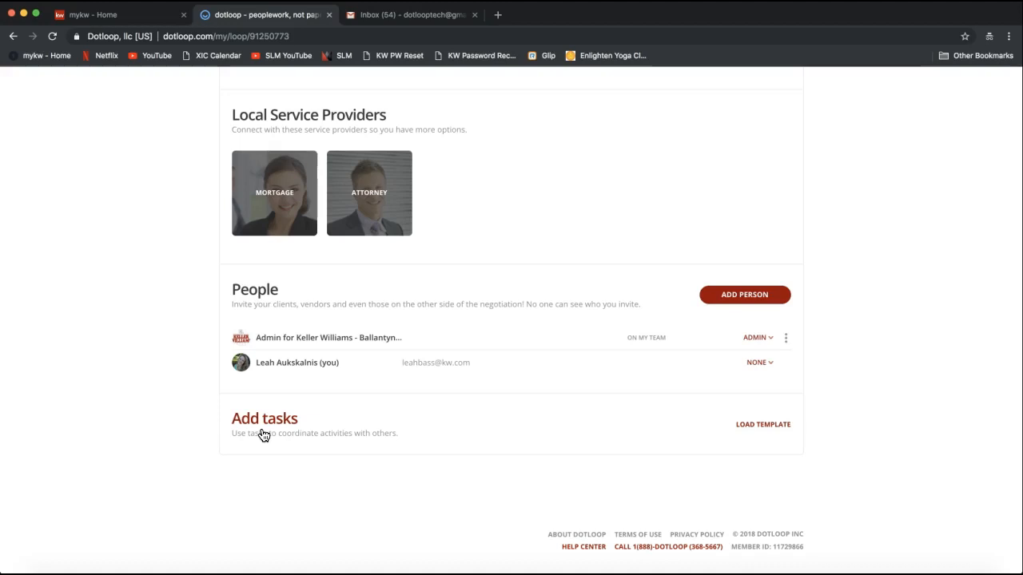
scroll(263, 436, "up", 10)
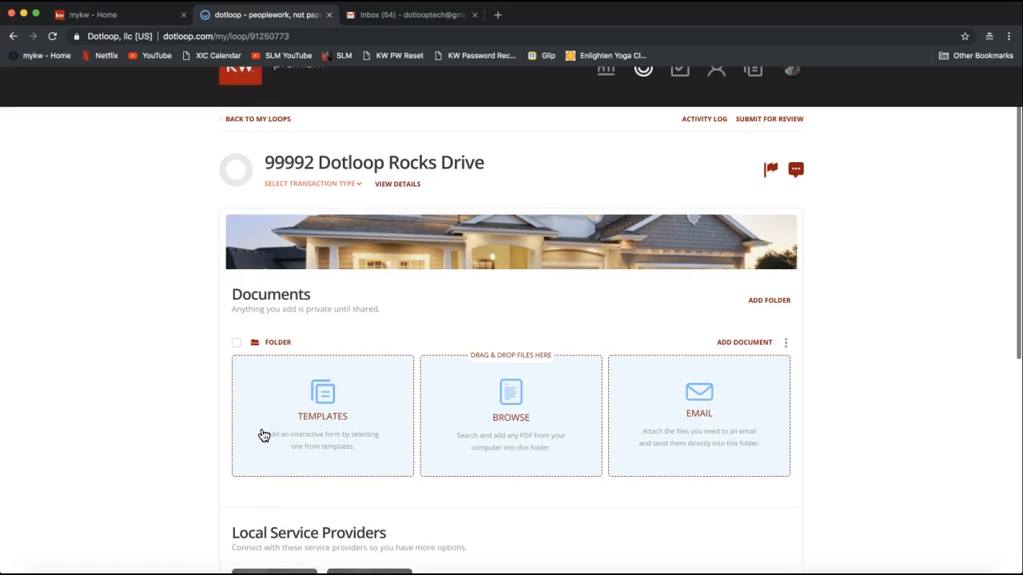
scroll(112, 359, "up", 2)
right_click(112, 360)
left_click(98, 310)
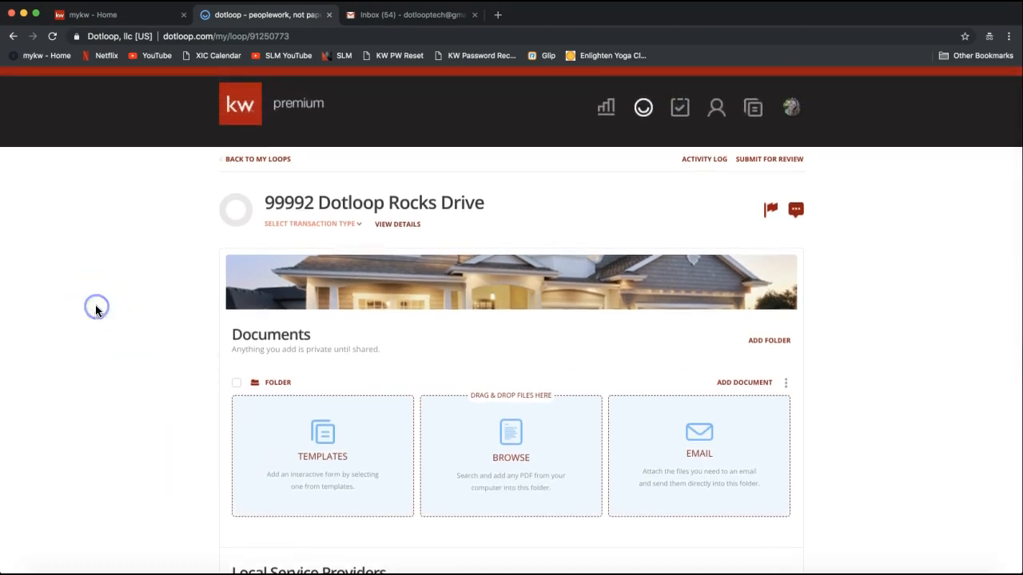
scroll(98, 320, "up", 1)
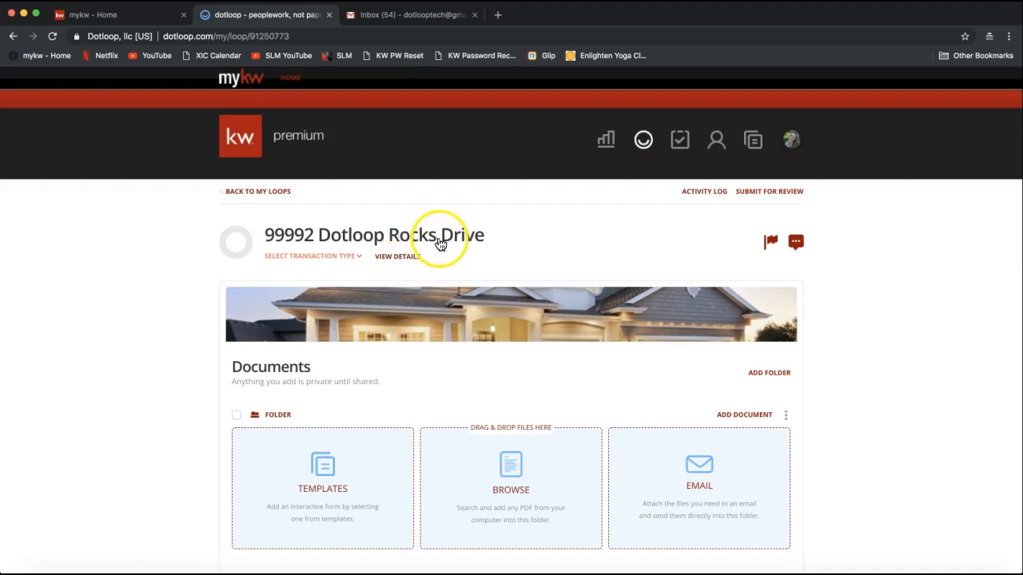
Open the loop's details page and review its sections, including the County field
left_click(400, 264)
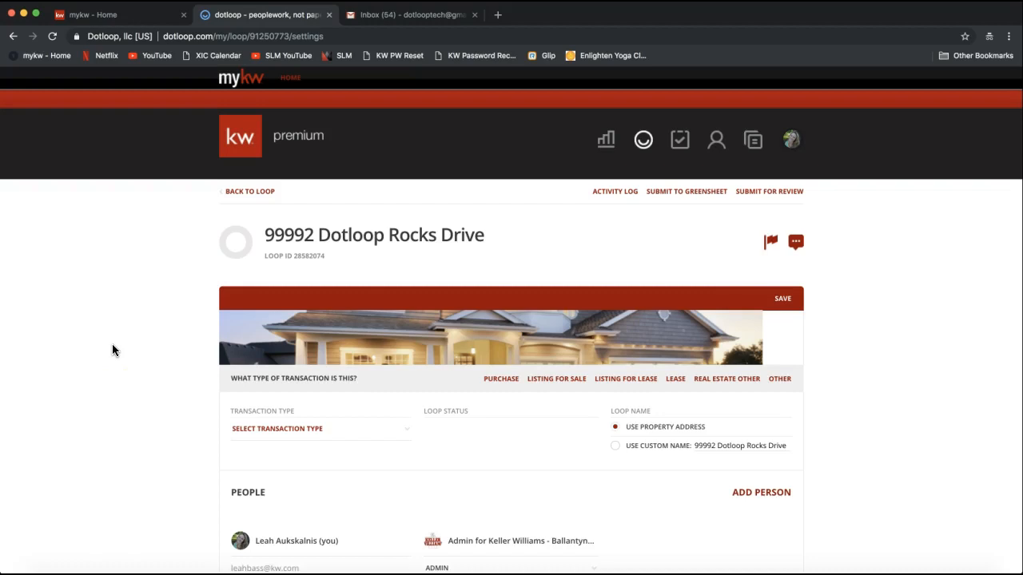
scroll(120, 369, "down", 2)
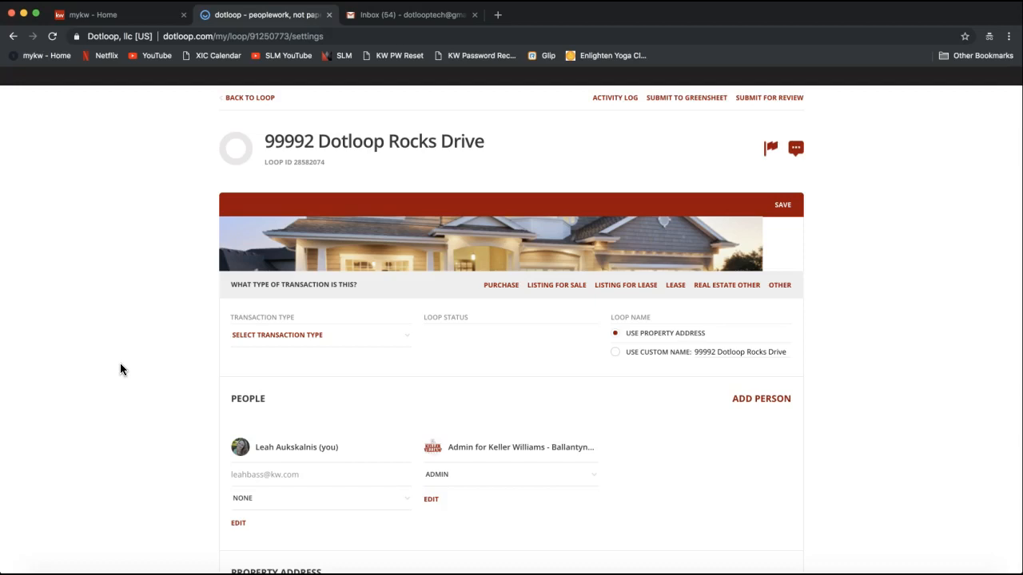
scroll(120, 369, "down", 4)
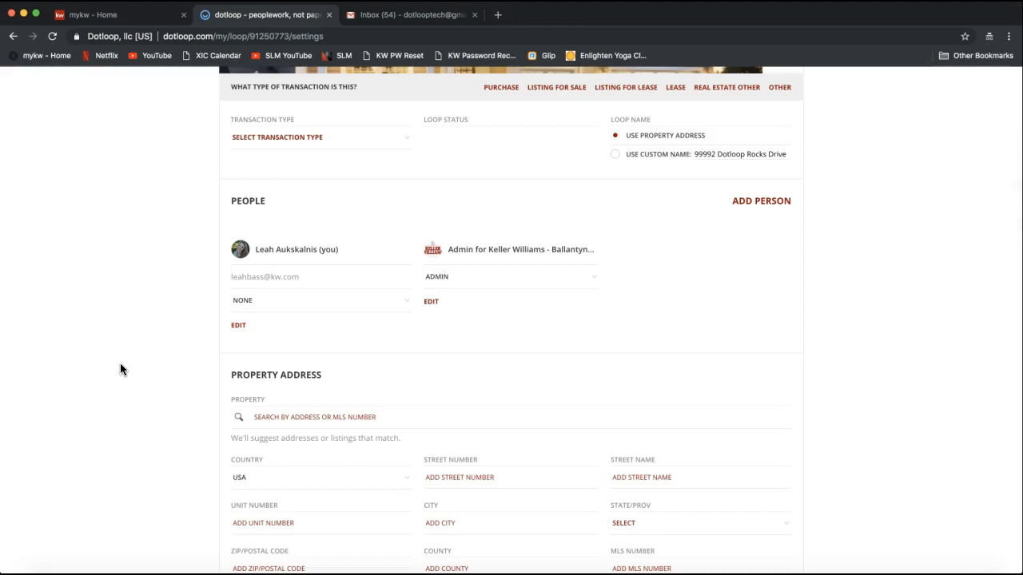
scroll(120, 370, "down", 1)
left_click(138, 354)
scroll(137, 353, "down", 6)
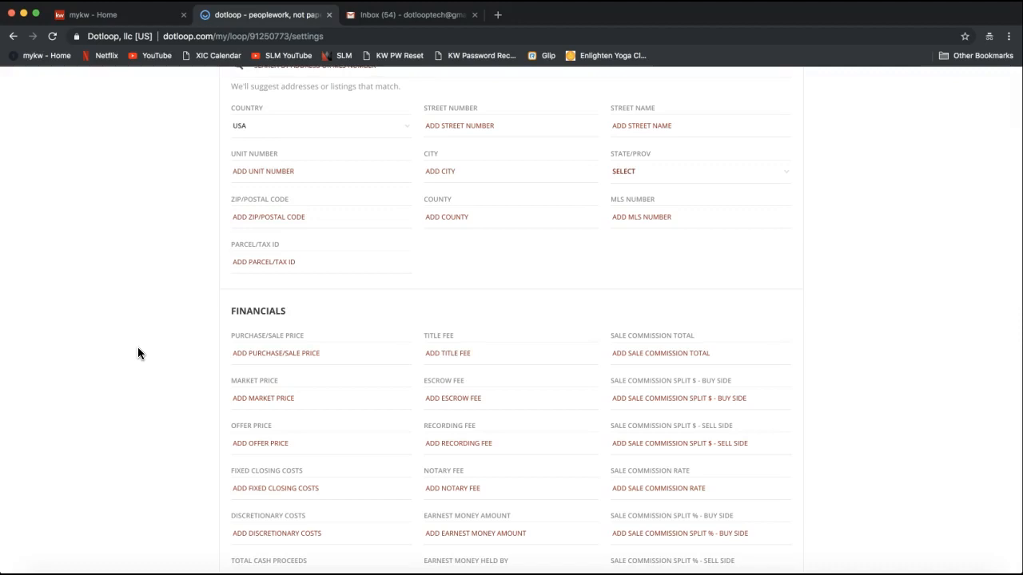
scroll(138, 353, "up", 2)
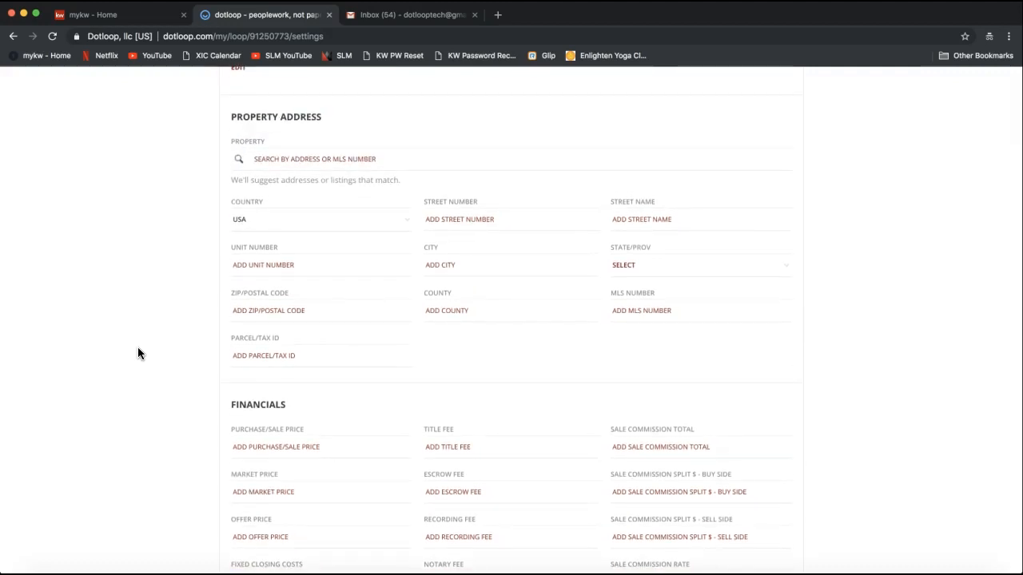
left_click(488, 311)
scroll(160, 340, "up", 1)
scroll(160, 340, "up", 1)
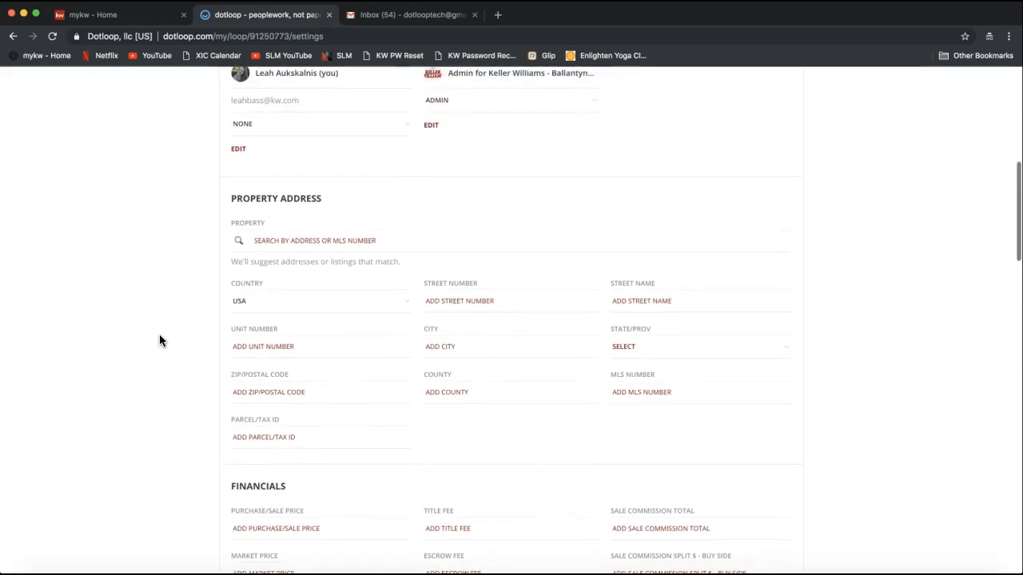
scroll(159, 341, "up", 4)
scroll(159, 340, "up", 3)
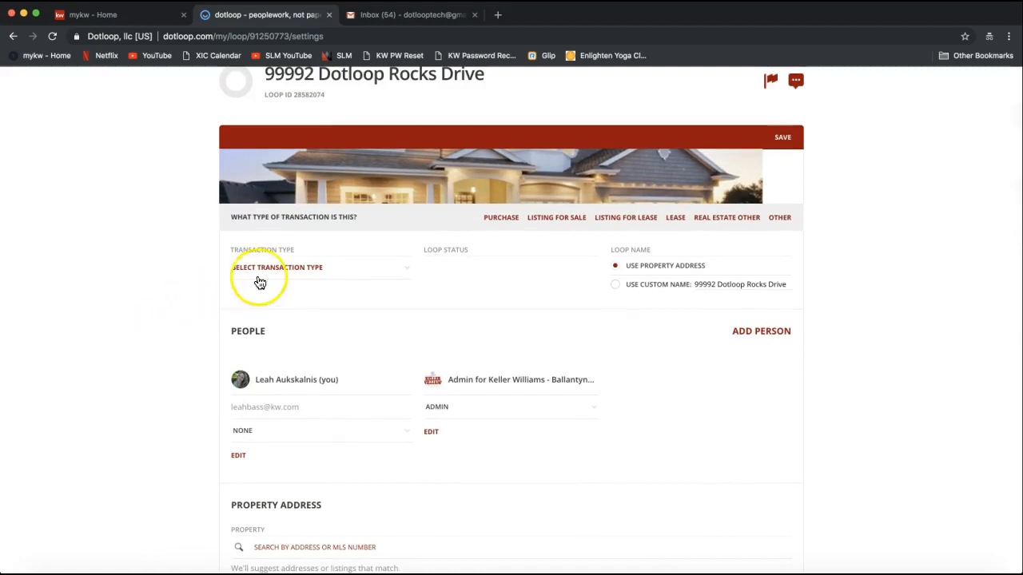
Set the loop's transaction type to Listing for Sale
left_click_drag(231, 250, 296, 254)
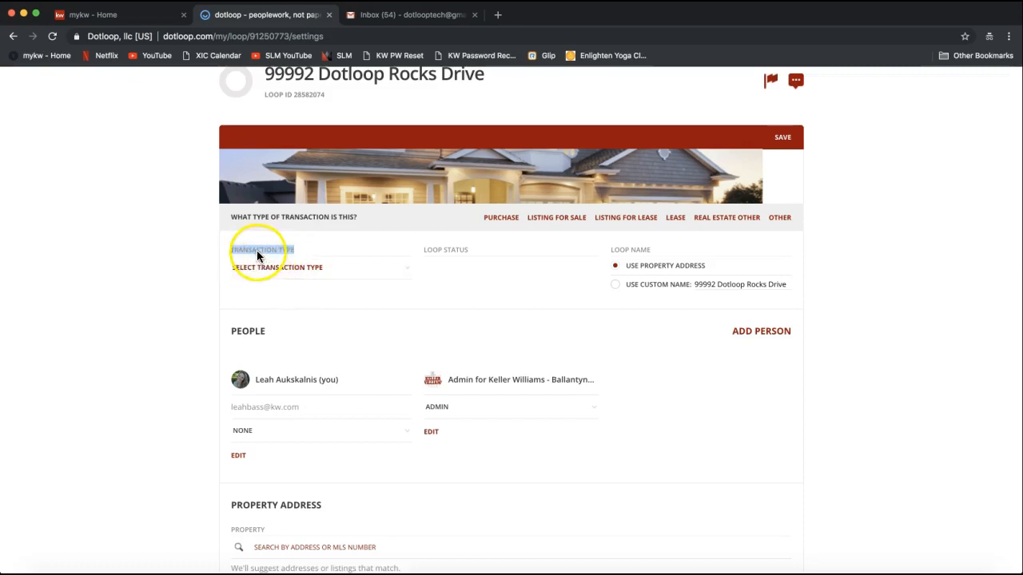
left_click(270, 273)
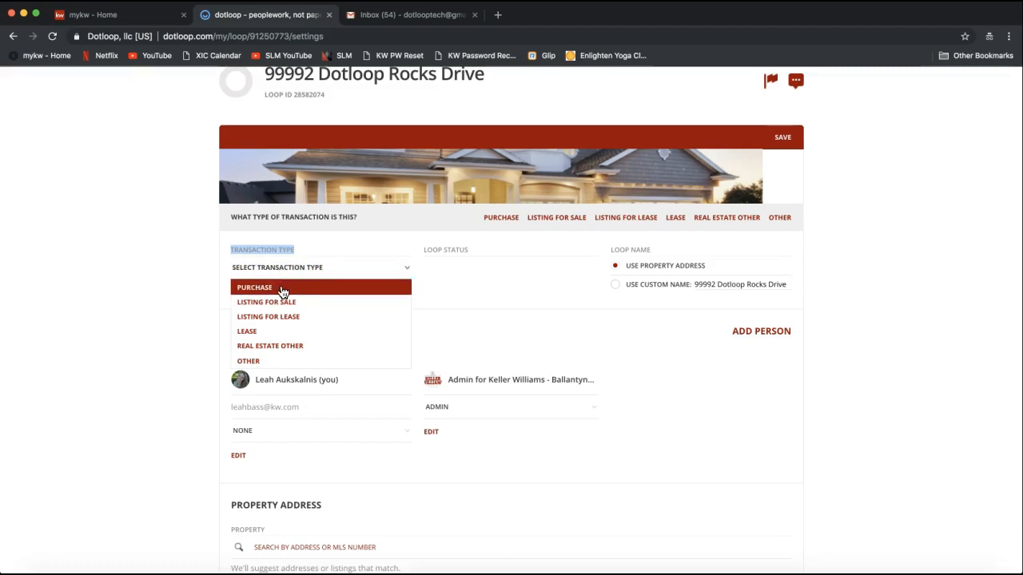
left_click_drag(283, 294, 270, 348)
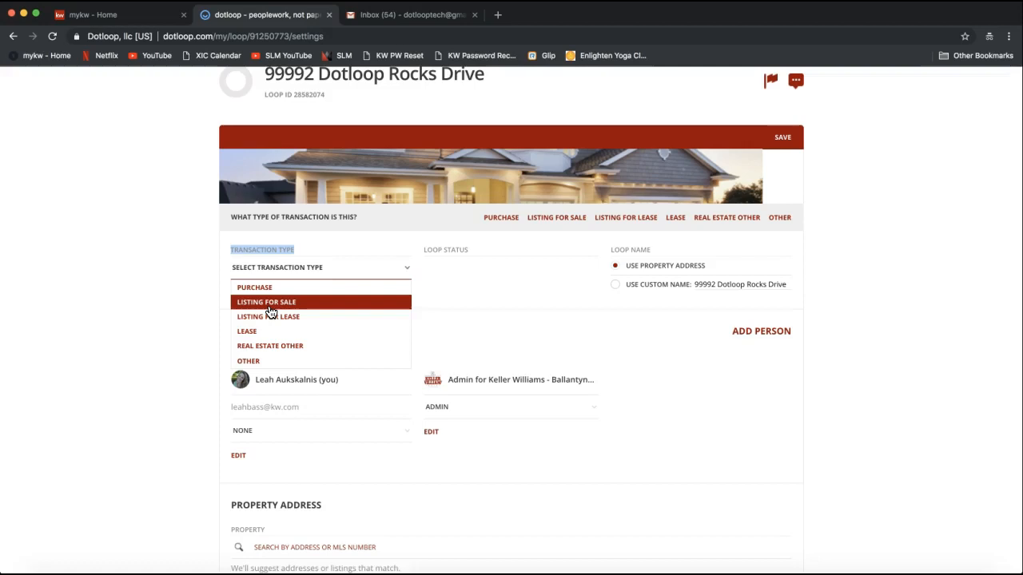
left_click(269, 305)
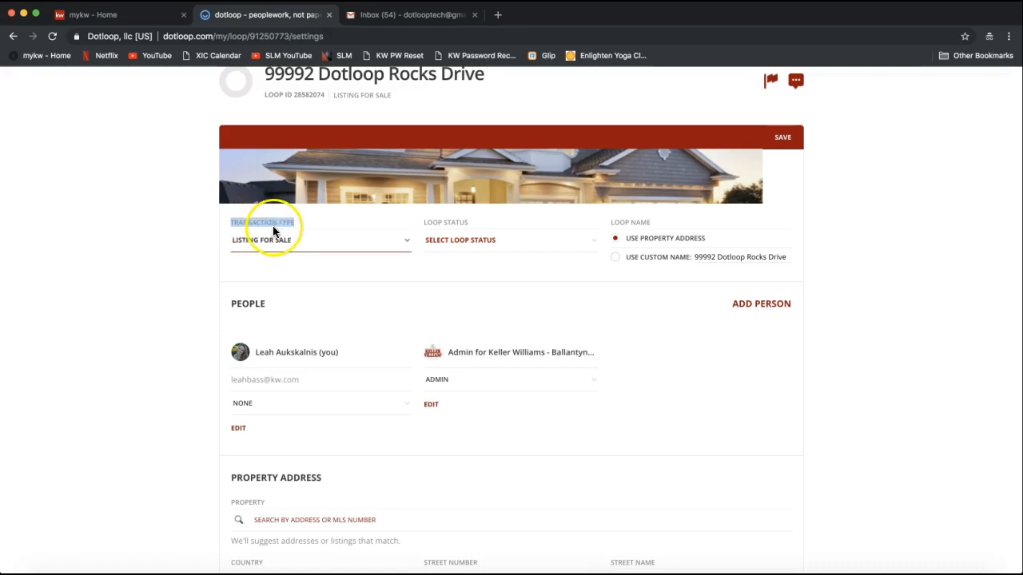
Set the loop status to Active Listing
left_click_drag(425, 225, 465, 231)
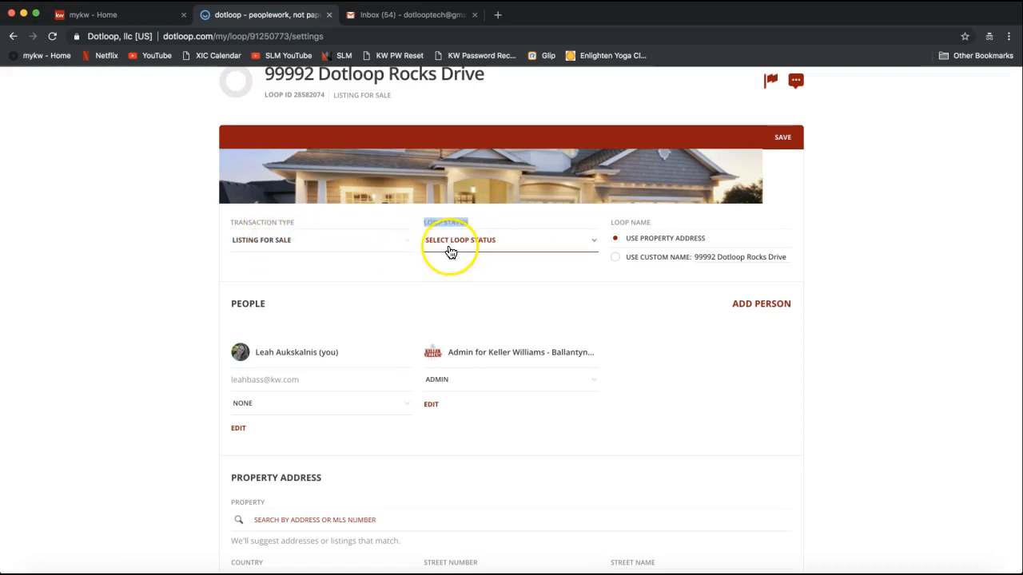
left_click(450, 249)
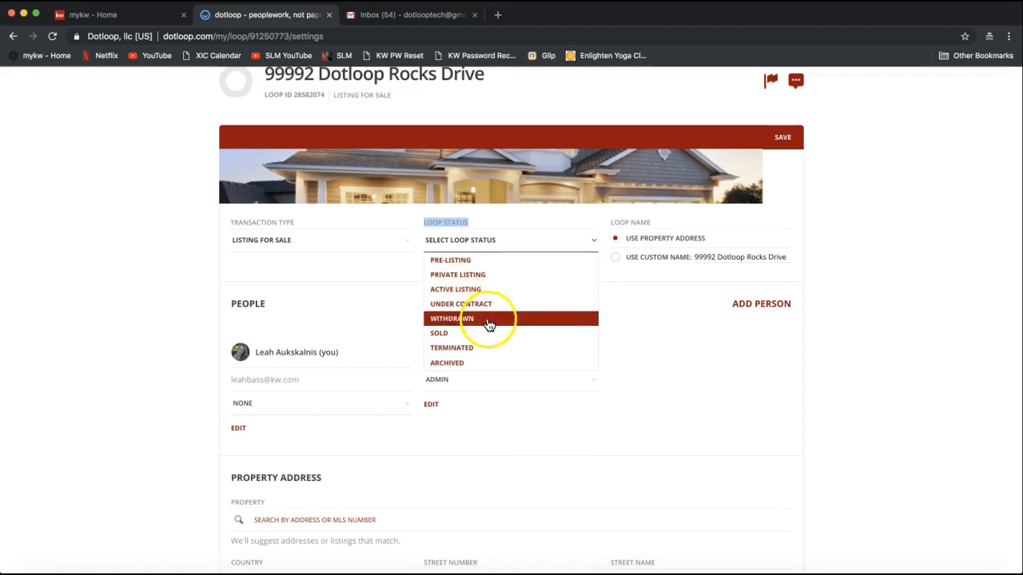
left_click(453, 365)
left_click(460, 370)
left_click_drag(454, 367, 460, 300)
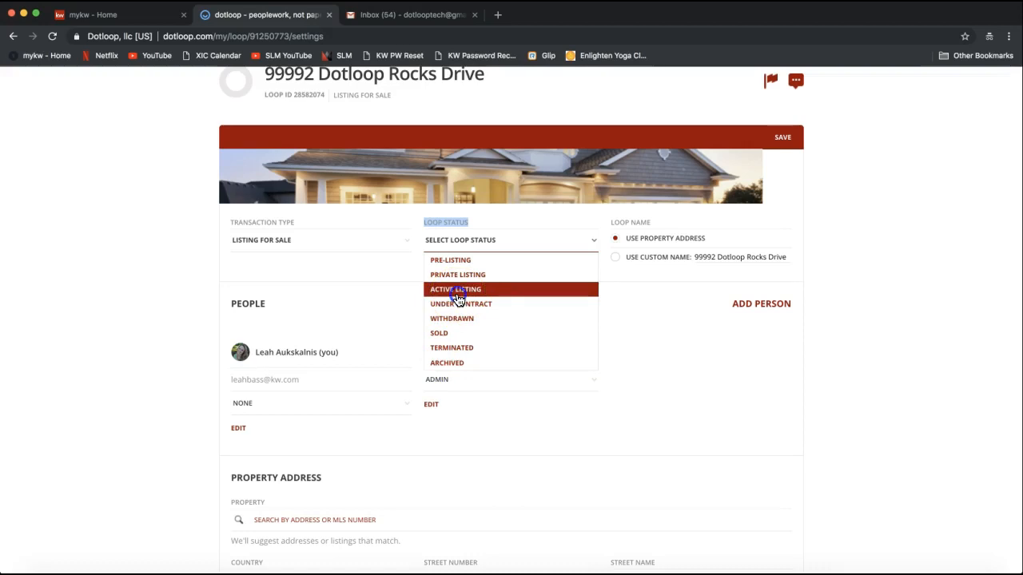
left_click(458, 296)
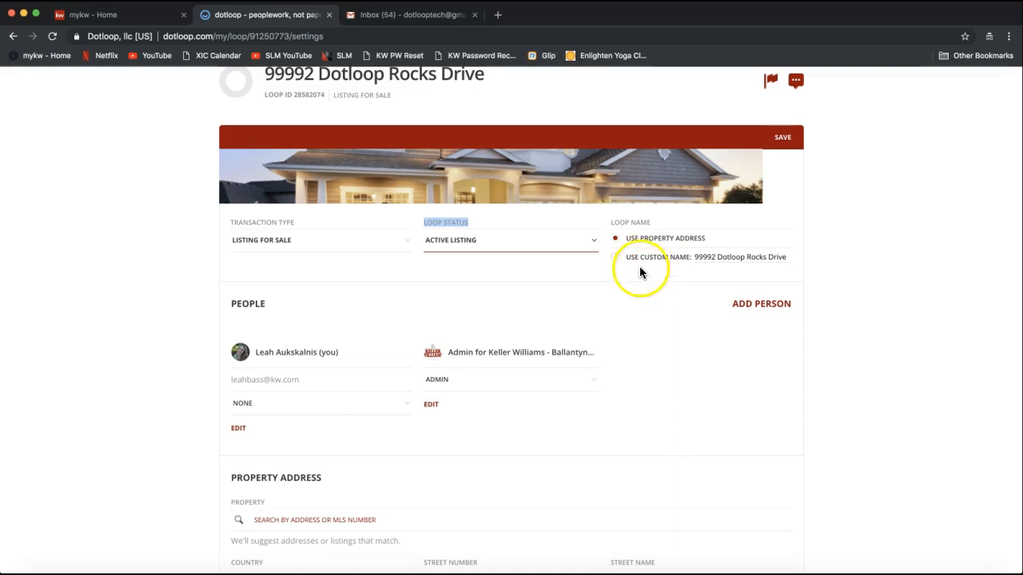
Append the client's name after the address in the custom loop name and save
left_click(706, 257)
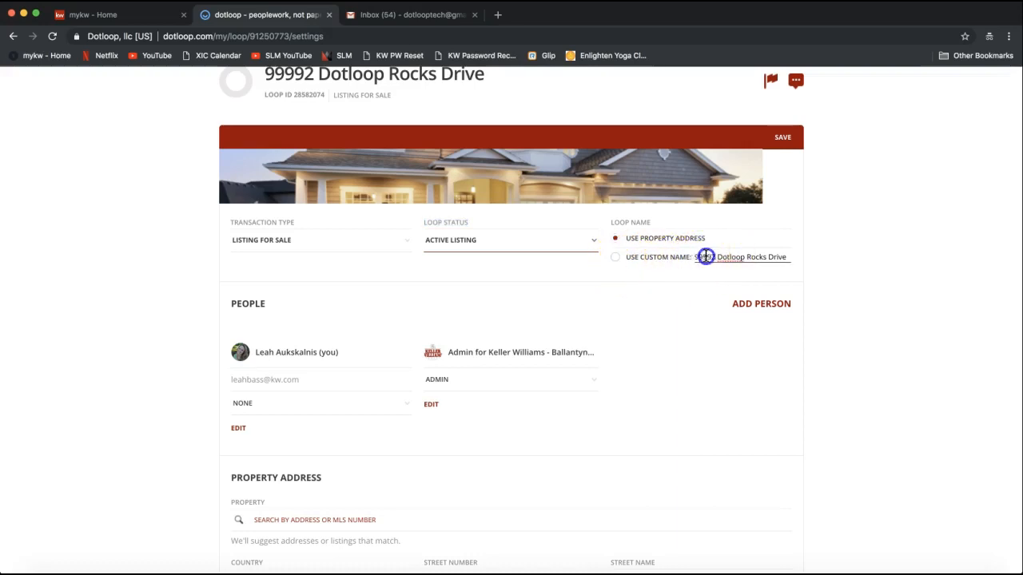
left_click_drag(706, 257, 804, 263)
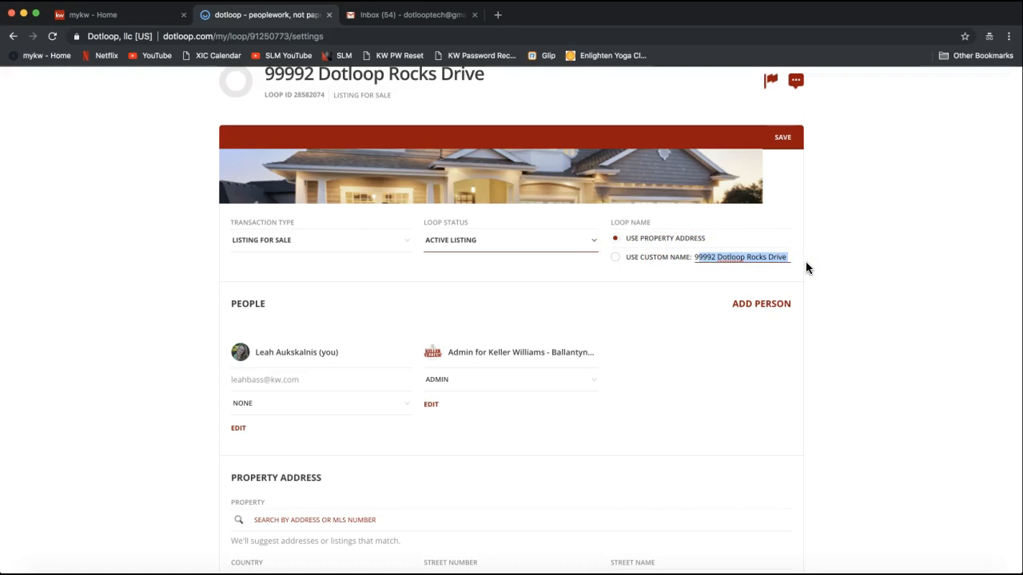
key("Right")
type("- Tony Stark")
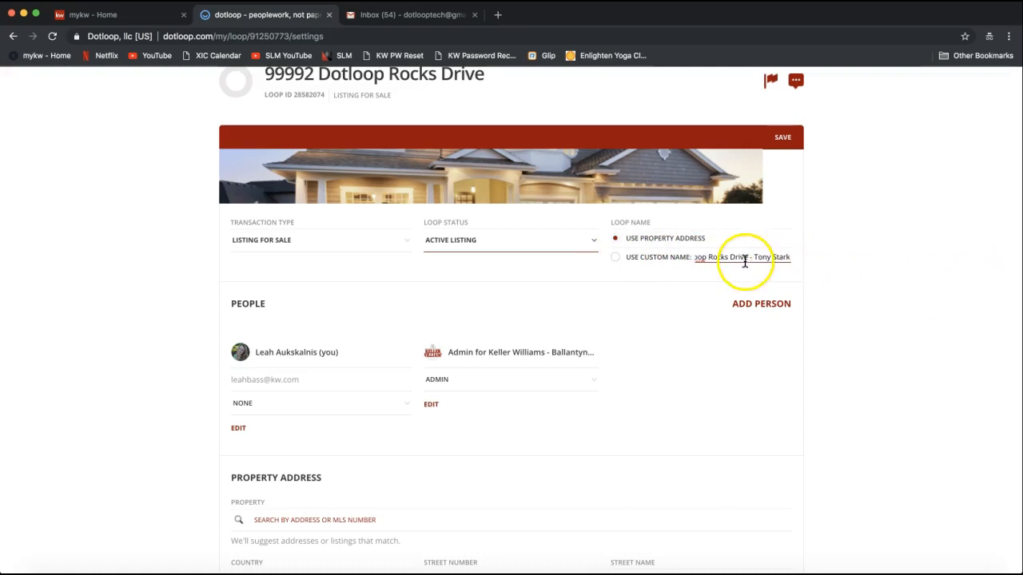
left_click_drag(706, 258, 660, 256)
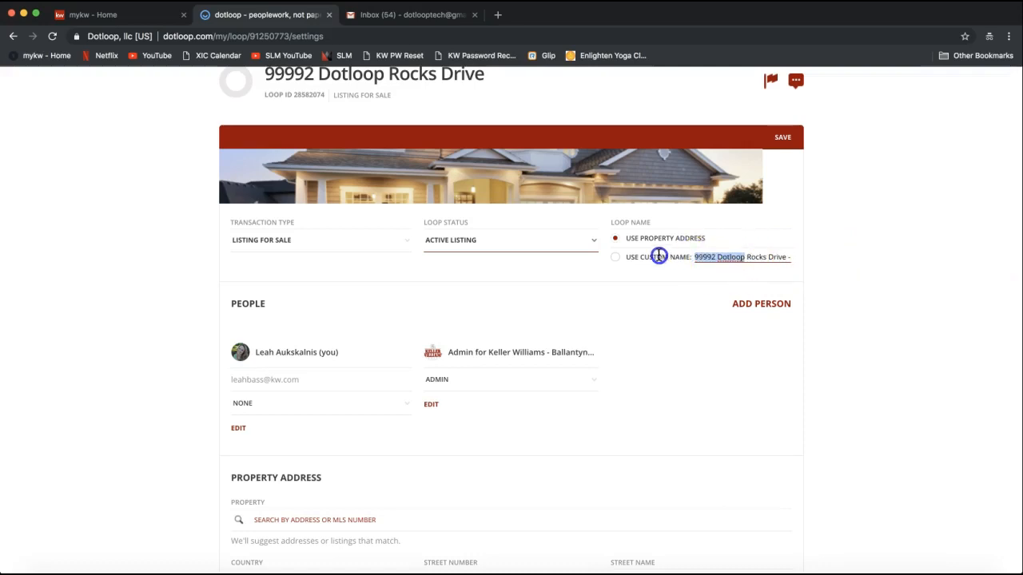
left_click(784, 142)
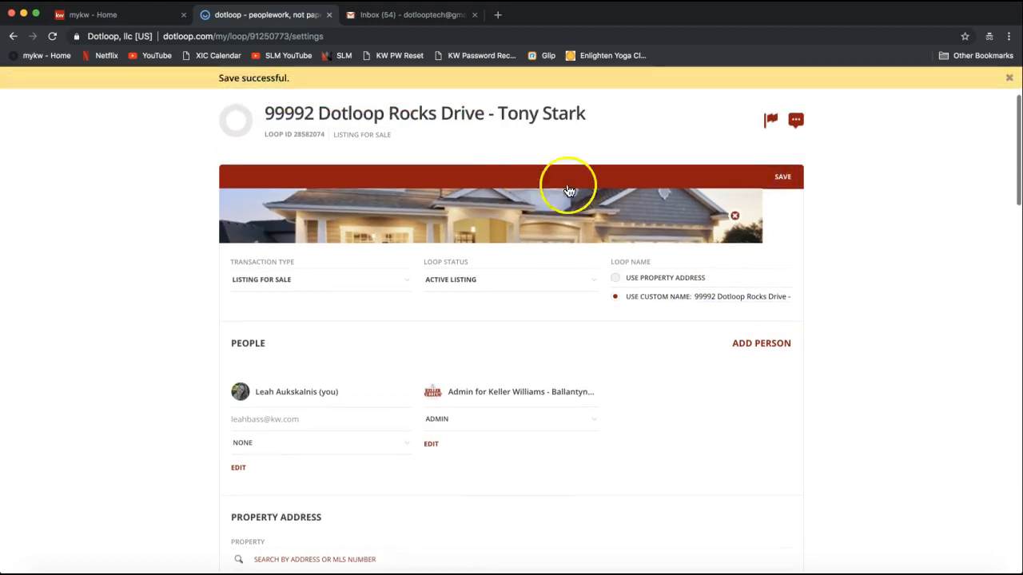
Scroll to the People section and begin adding a new person to the loop
scroll(955, 257, "down", 1)
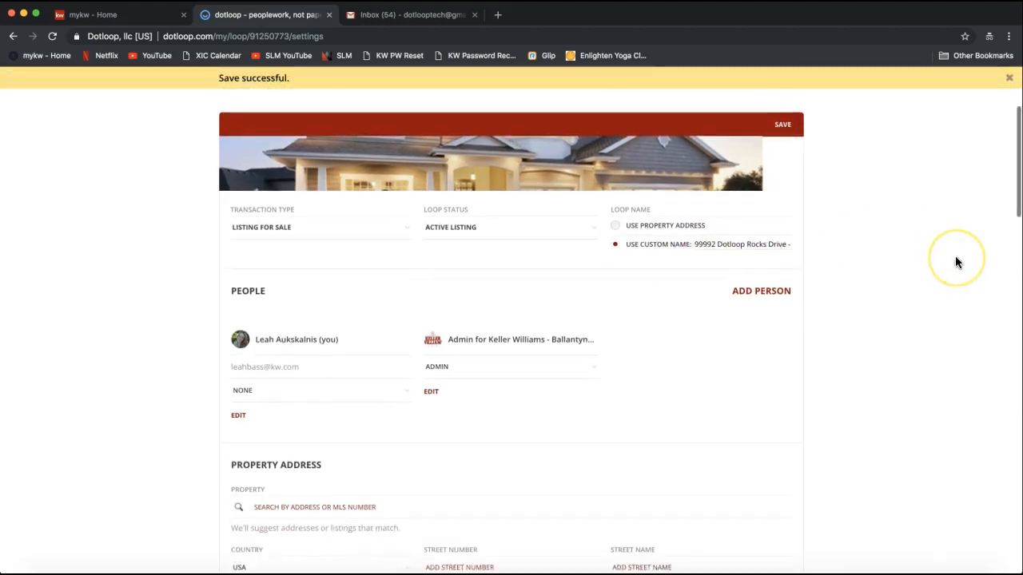
scroll(955, 257, "up", 2)
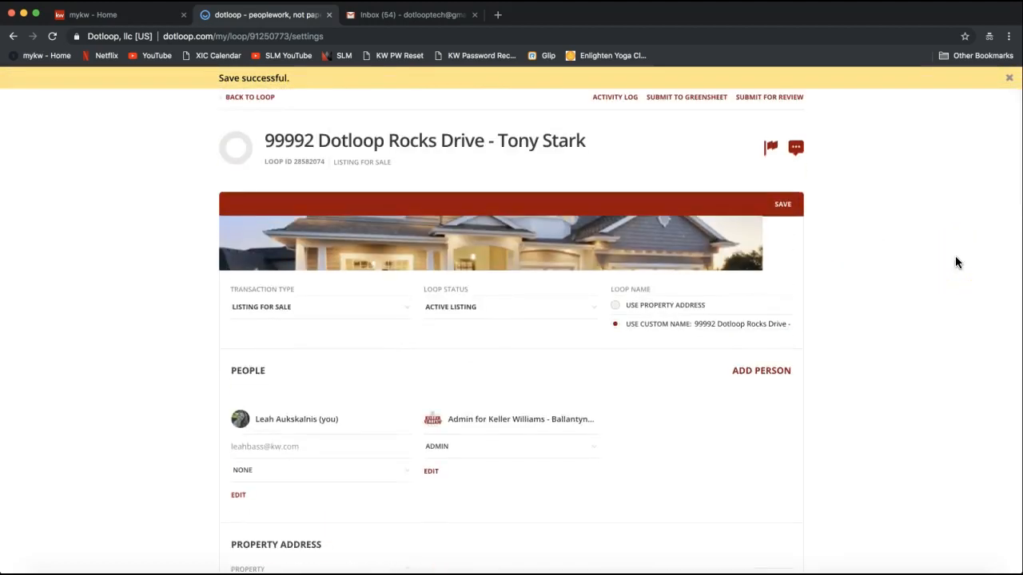
scroll(955, 262, "down", 2)
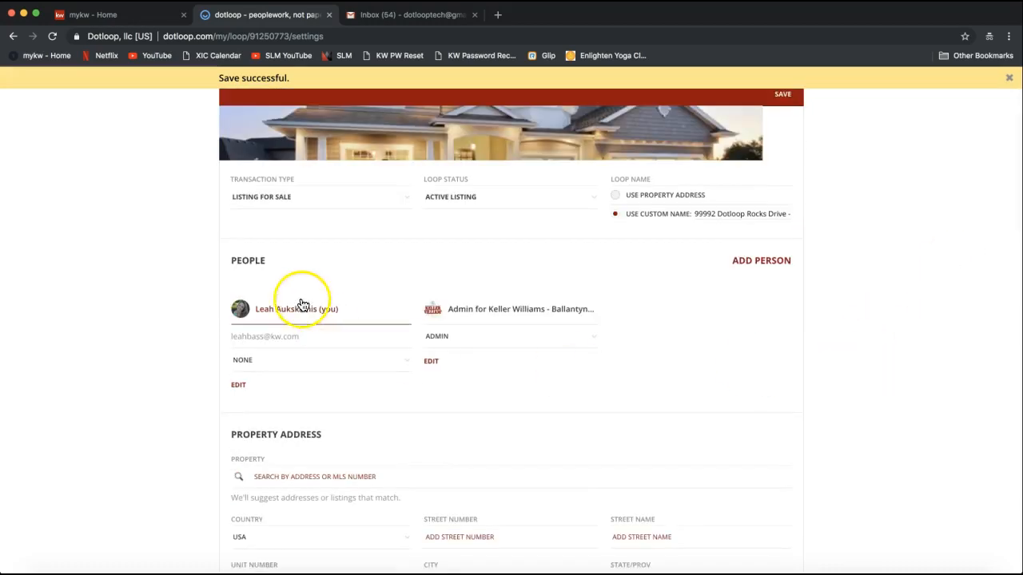
double_click(249, 264)
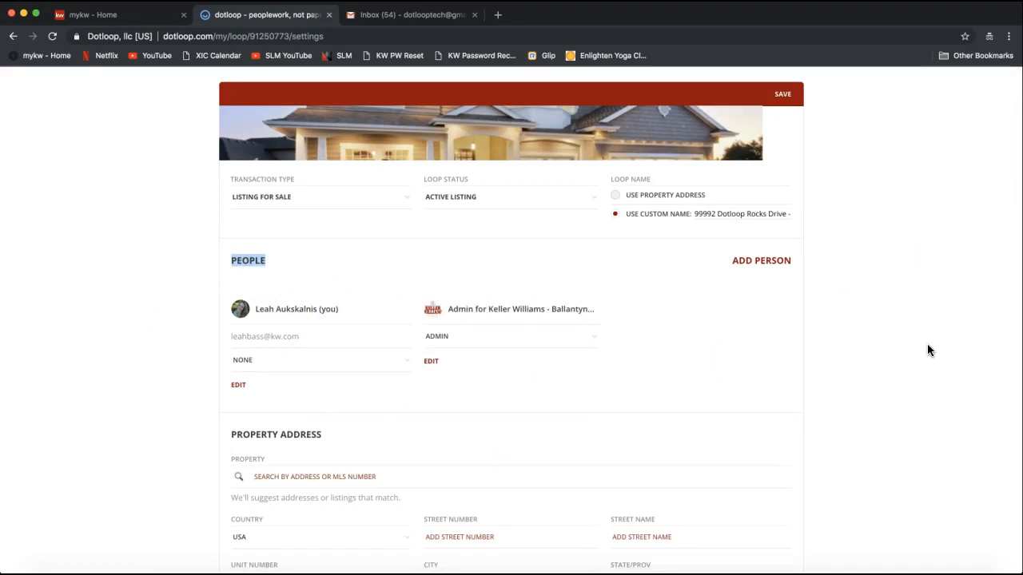
left_click(734, 279)
left_click(773, 276)
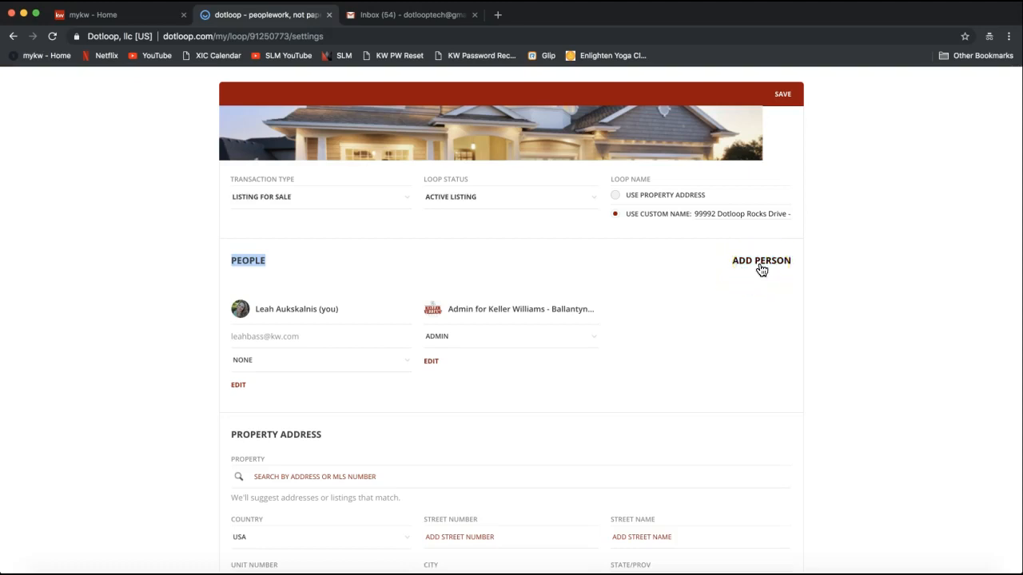
left_click(761, 269)
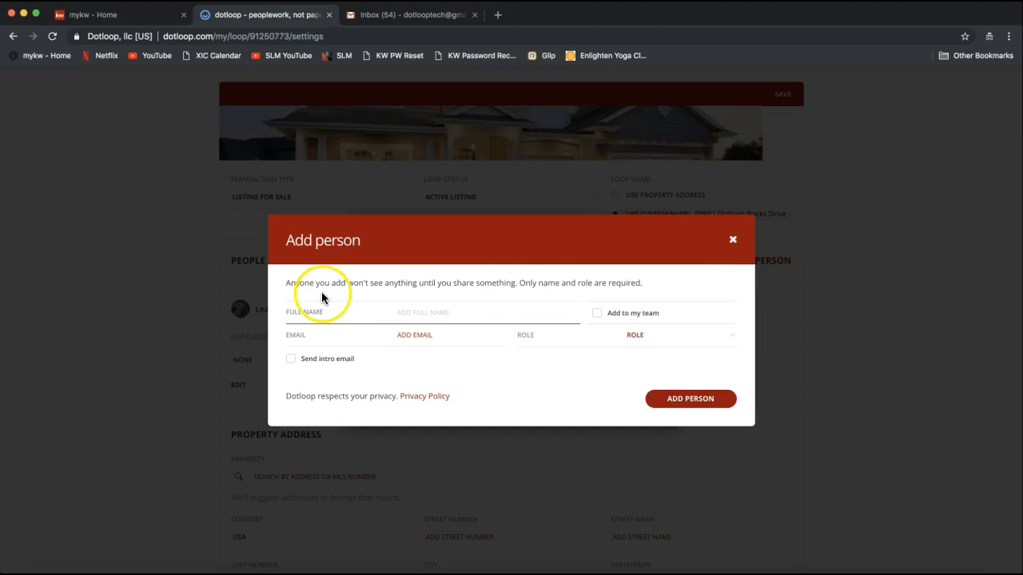
Enter the contact's full name and pick the matching saved contact to fill their e-mail
left_click_drag(285, 240, 363, 241)
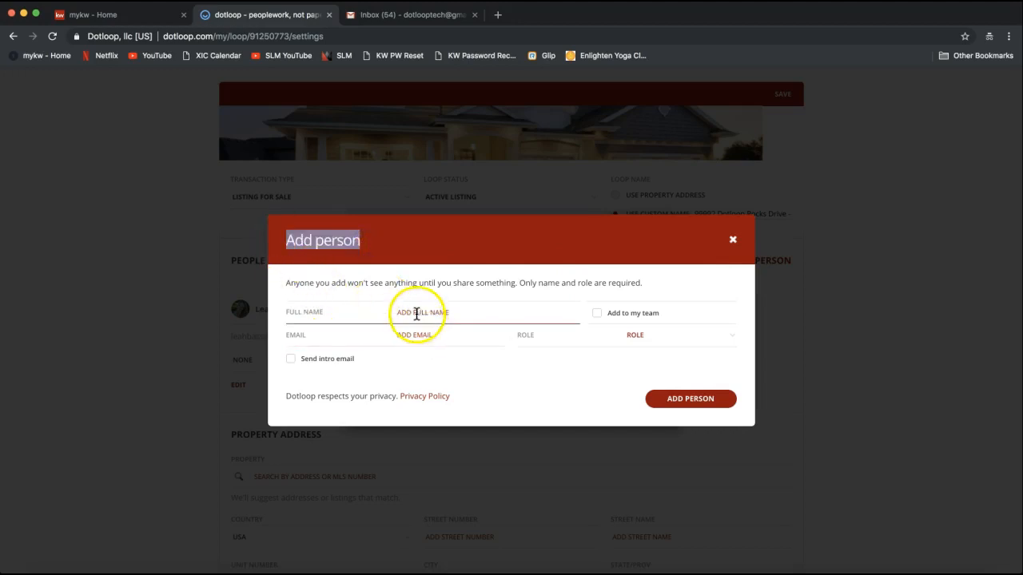
left_click(418, 313)
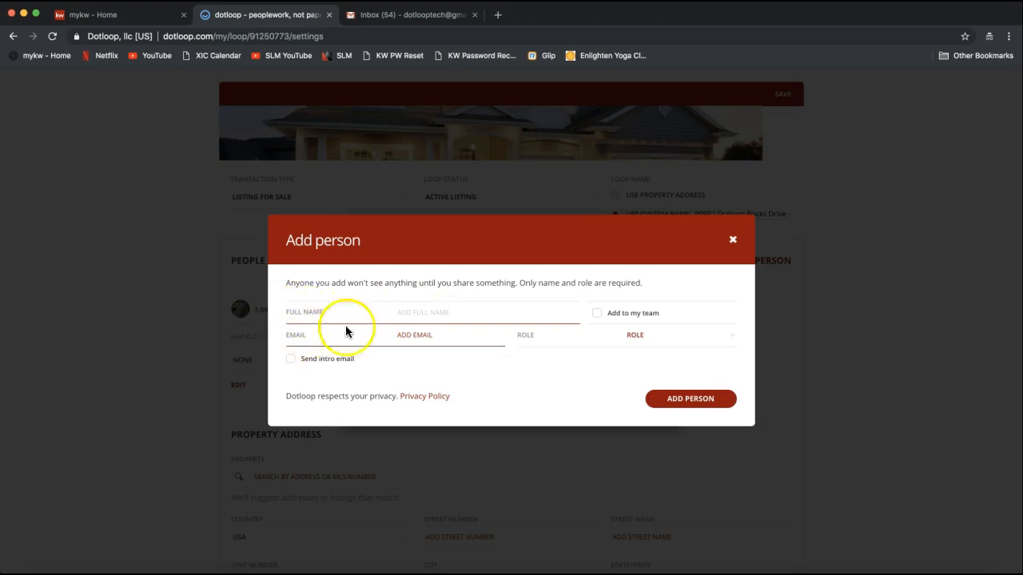
type("T")
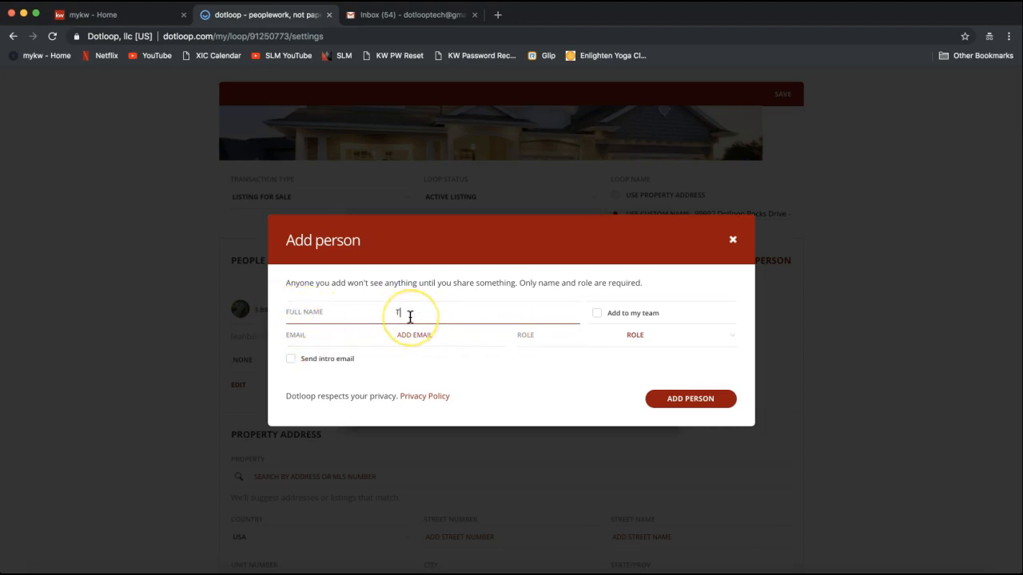
type("omy Stark")
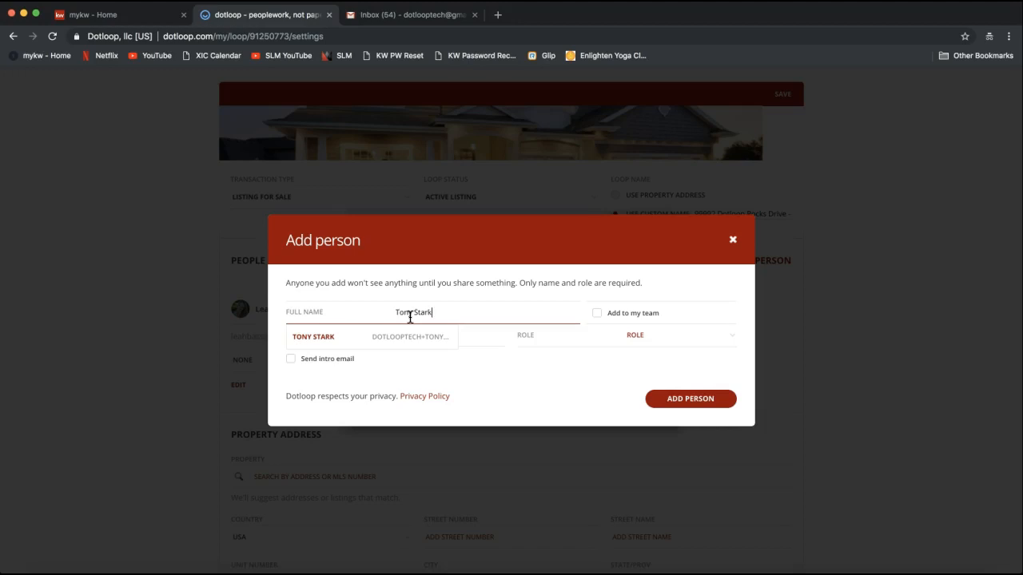
left_click(402, 337)
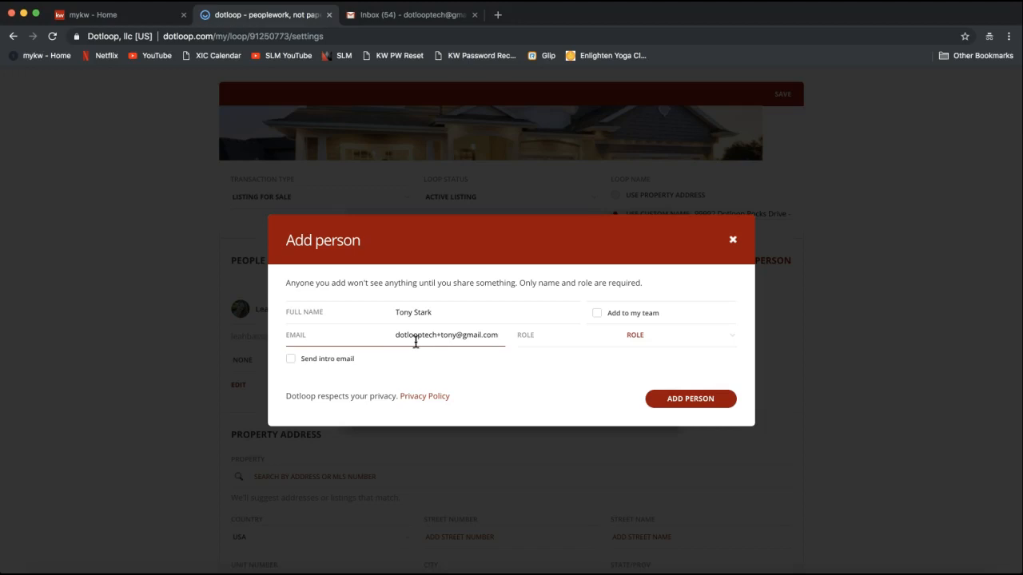
Set the new person's role to Seller
left_click(654, 338)
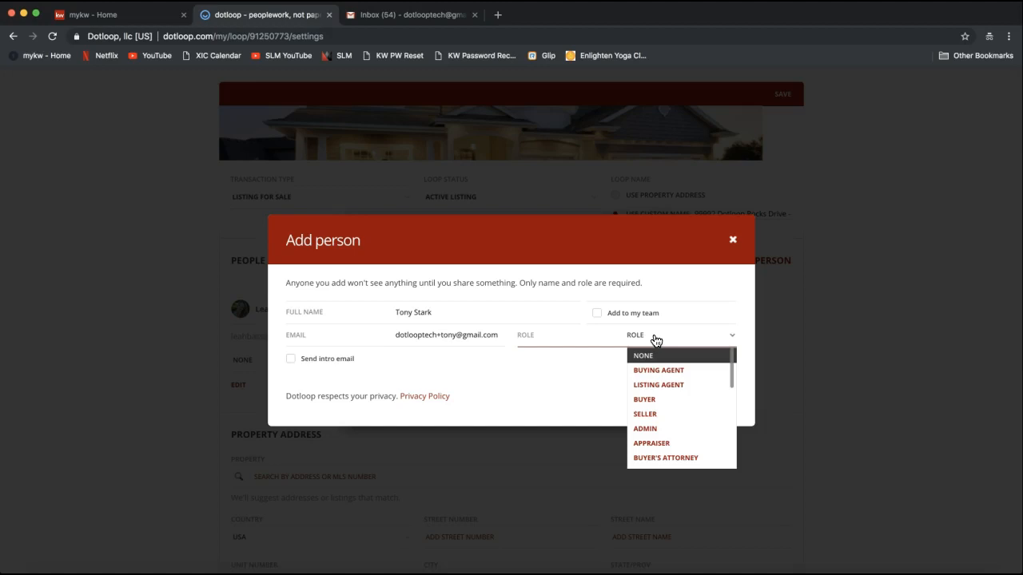
left_click(662, 354)
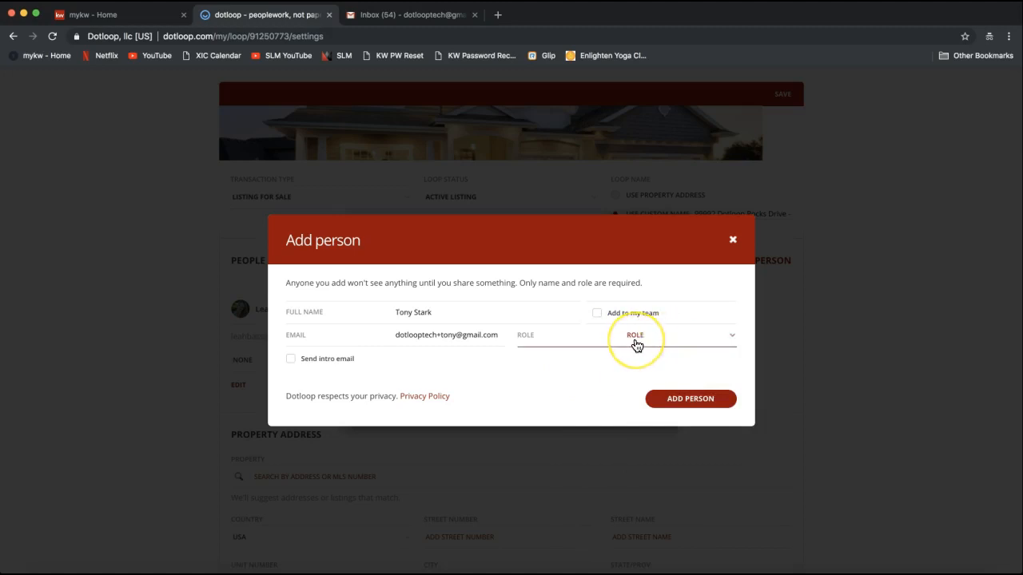
left_click(637, 344)
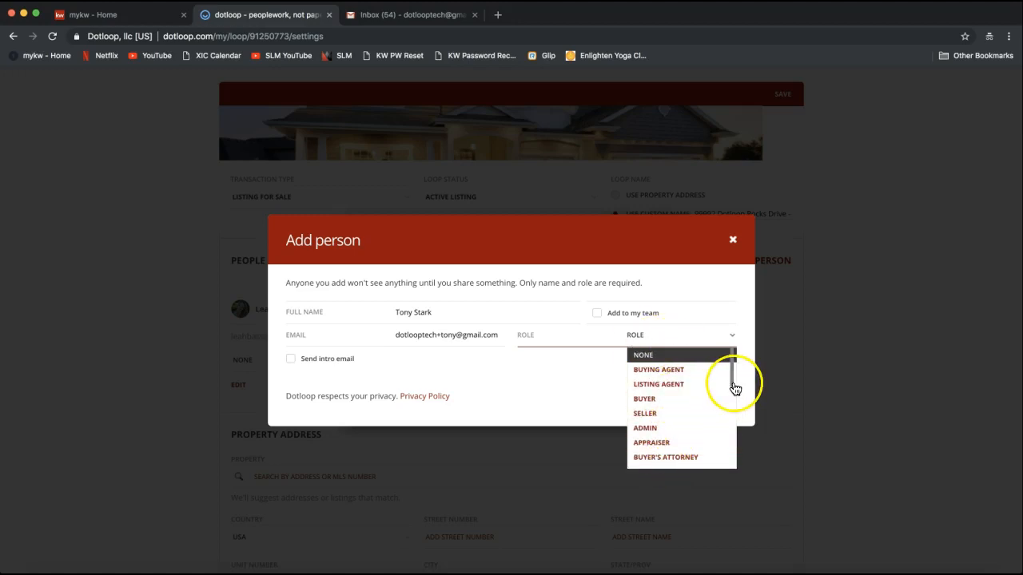
mouse_move(733, 383)
left_mouse_down()
mouse_move(728, 459)
mouse_move(724, 365)
left_mouse_up()
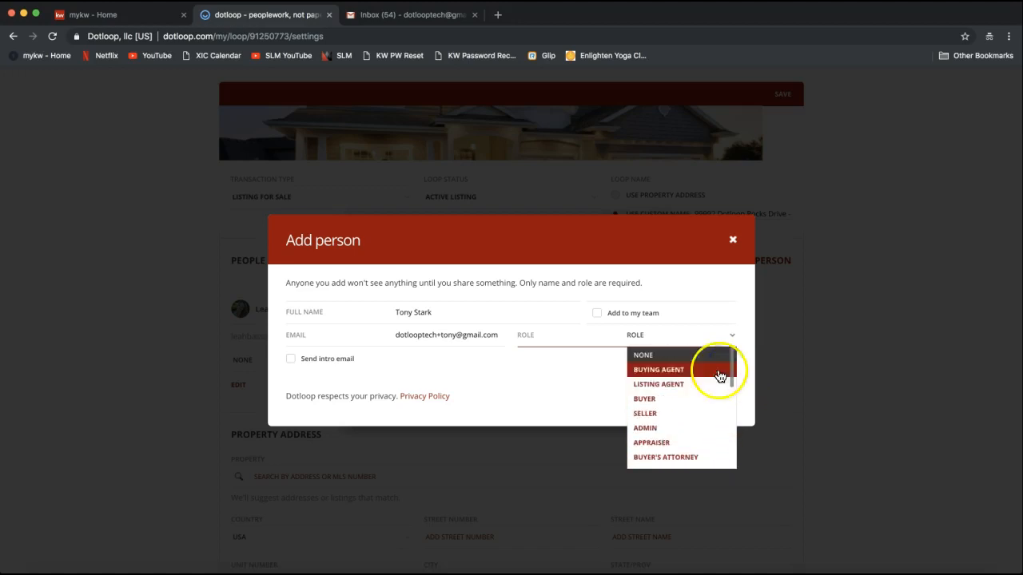
left_click(668, 416)
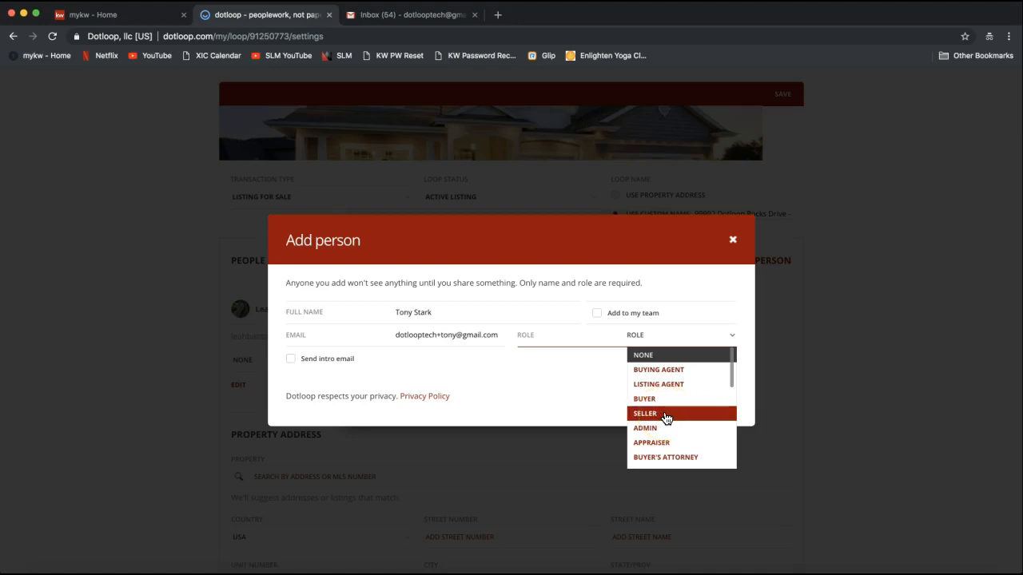
left_click(651, 413)
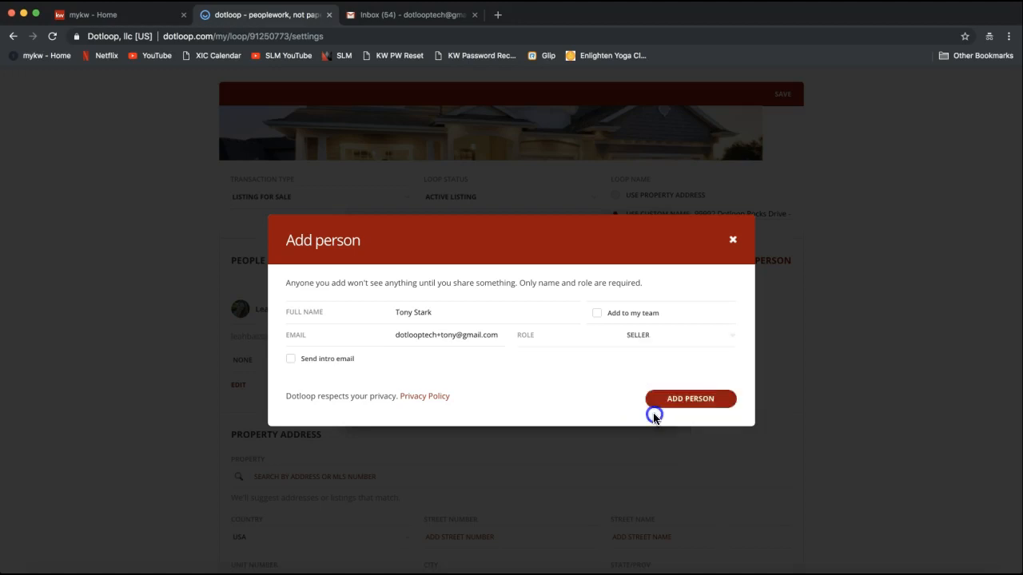
Review the seller's contact fields, leave Add to my team unchecked, and add the seller to the loop
left_click(561, 387)
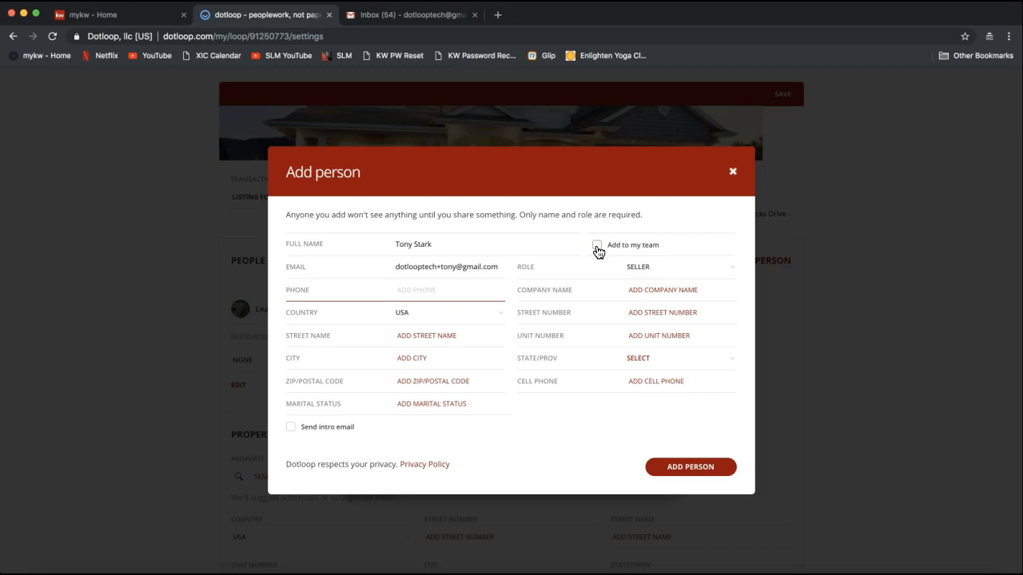
left_click(597, 249)
left_click(598, 250)
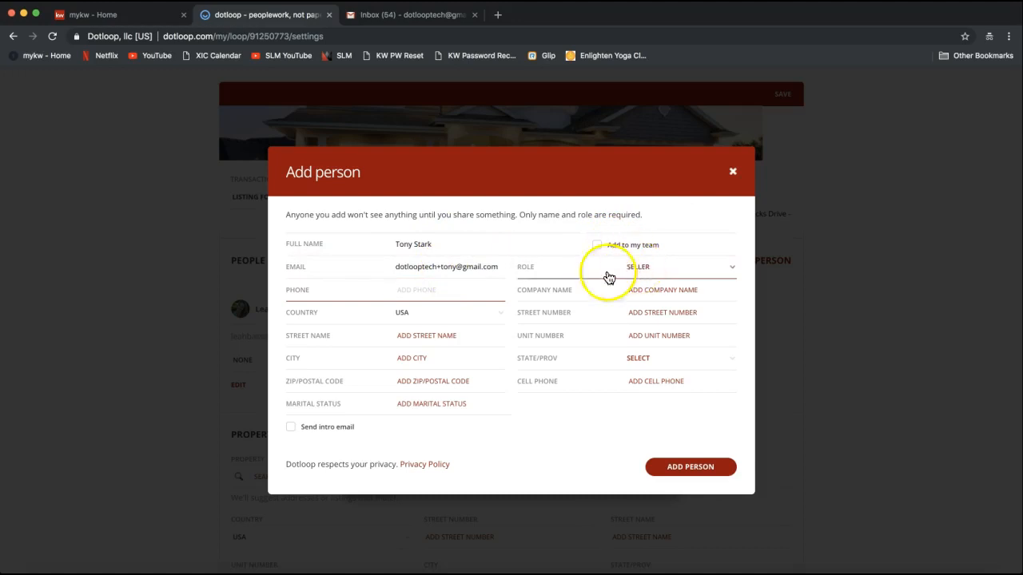
left_click(470, 266)
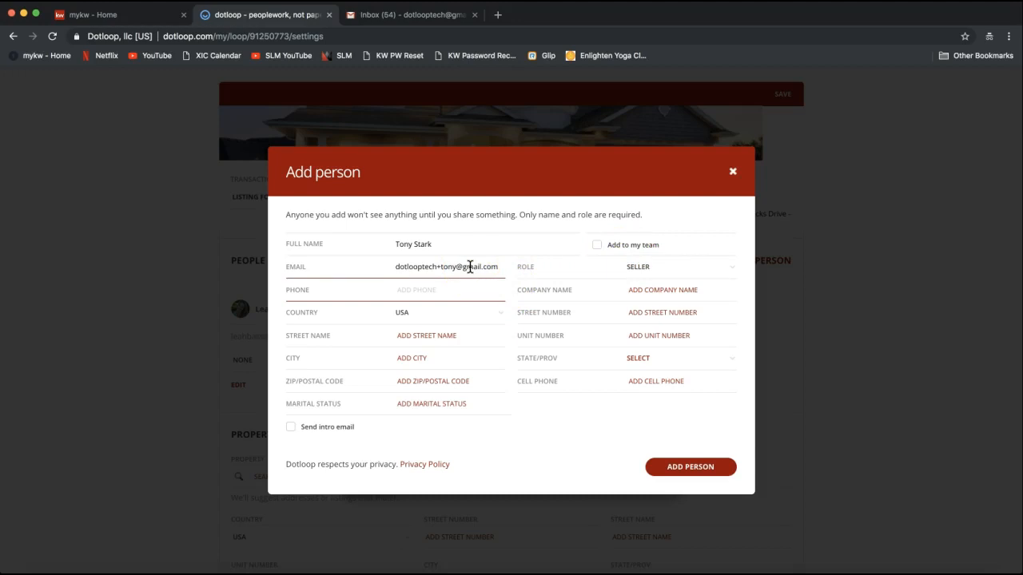
key("Tab")
left_click(437, 262)
left_click(509, 473)
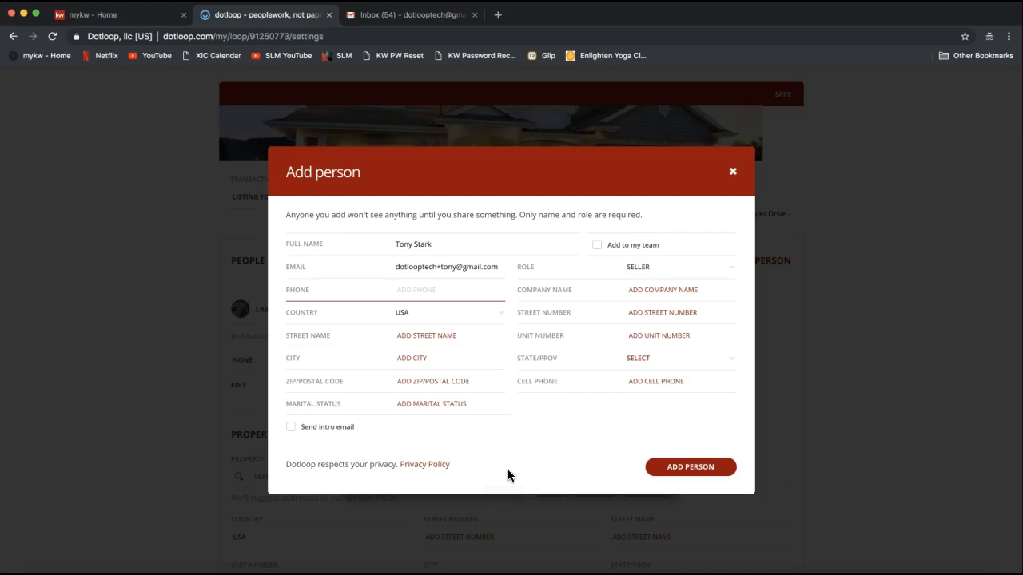
left_click(693, 484)
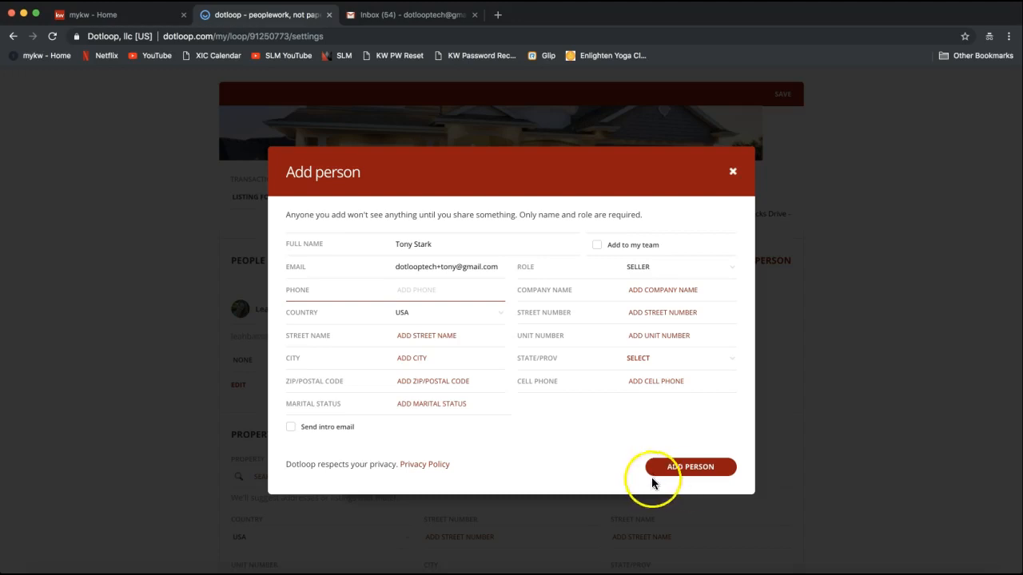
left_click(691, 475)
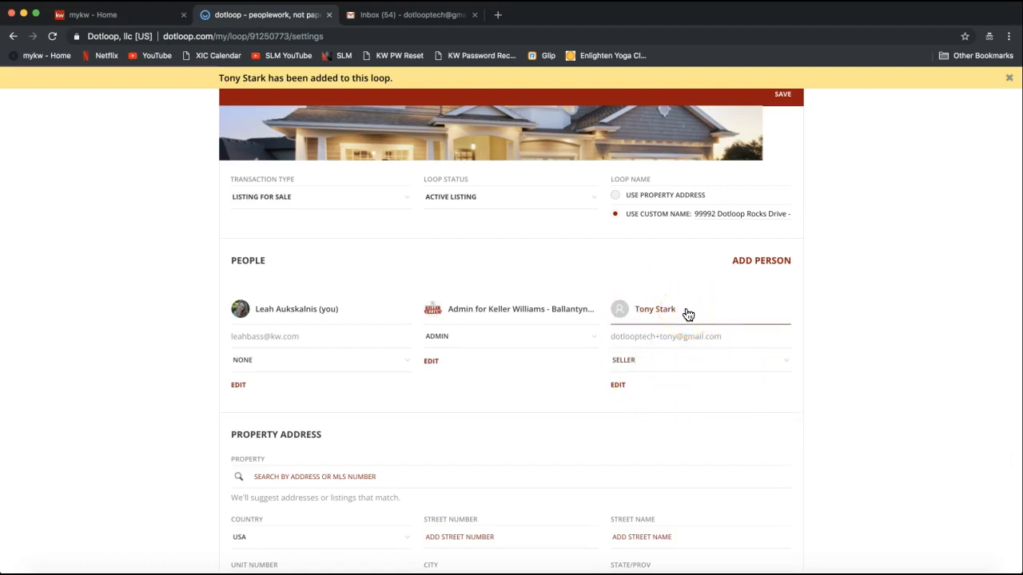
Change your own role under People from None to Listing Agent
left_click(754, 264)
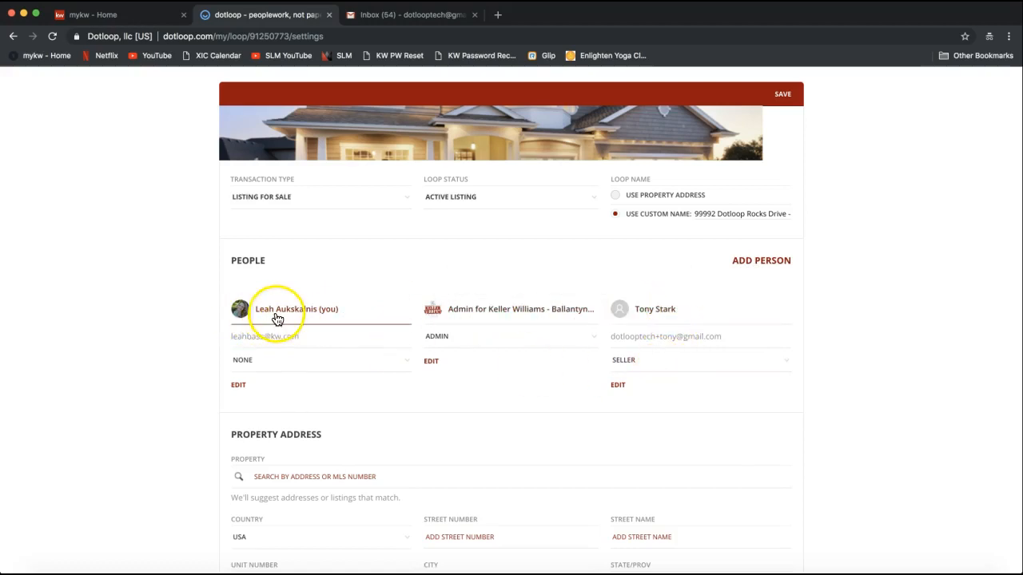
left_click(255, 370)
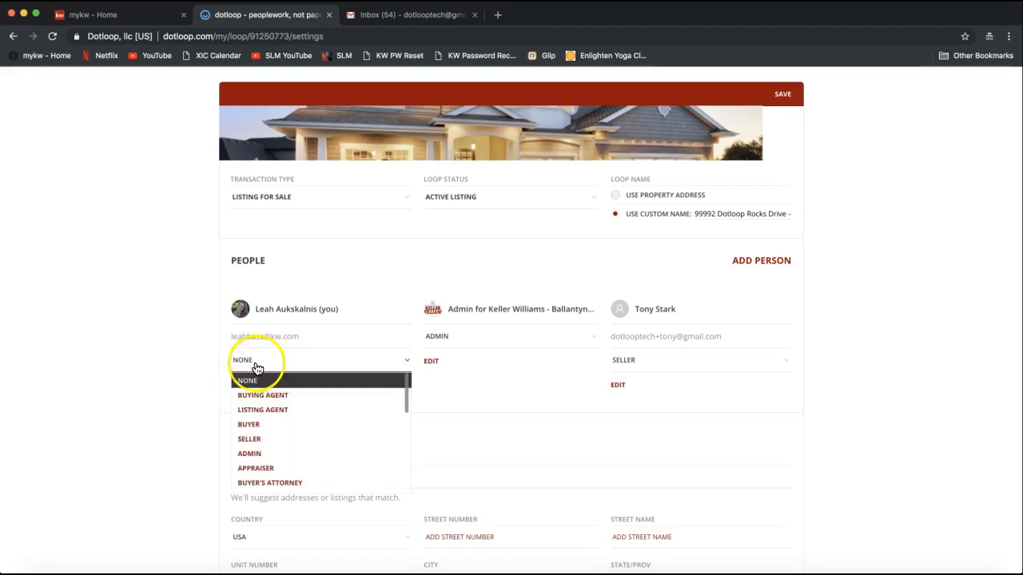
left_click(264, 410)
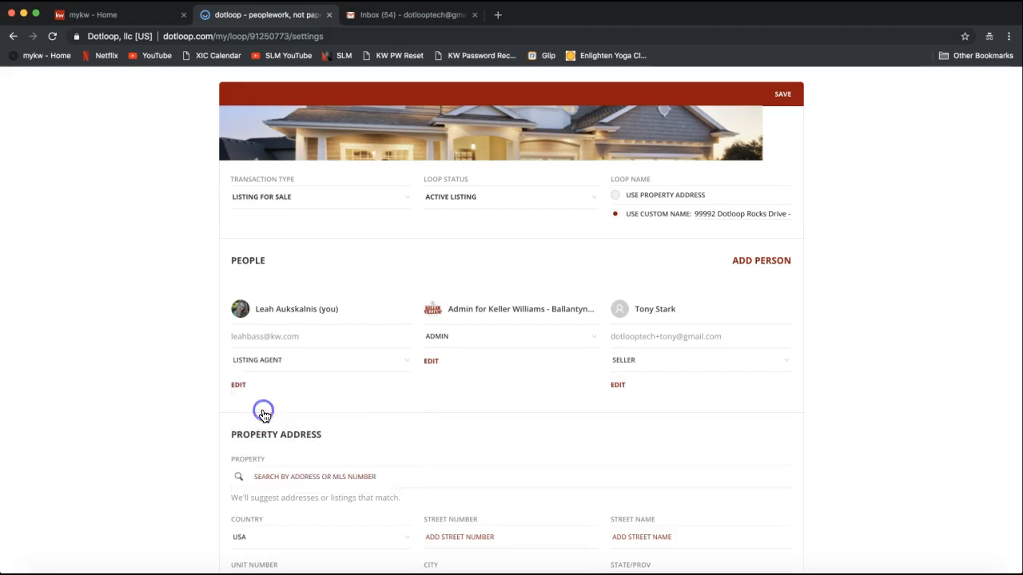
scroll(392, 404, "down", 1)
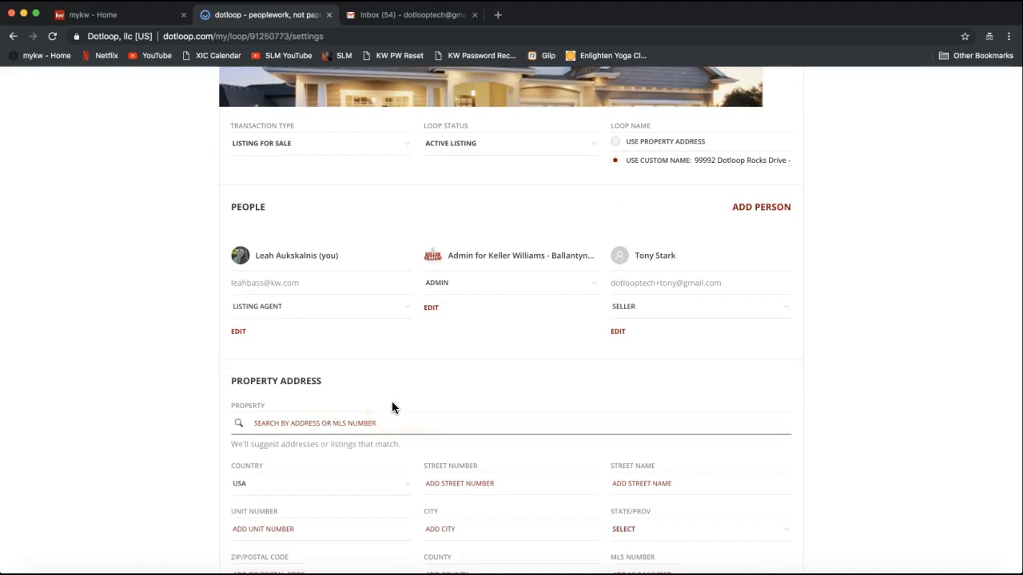
scroll(195, 447, "down", 1)
scroll(196, 450, "down", 2)
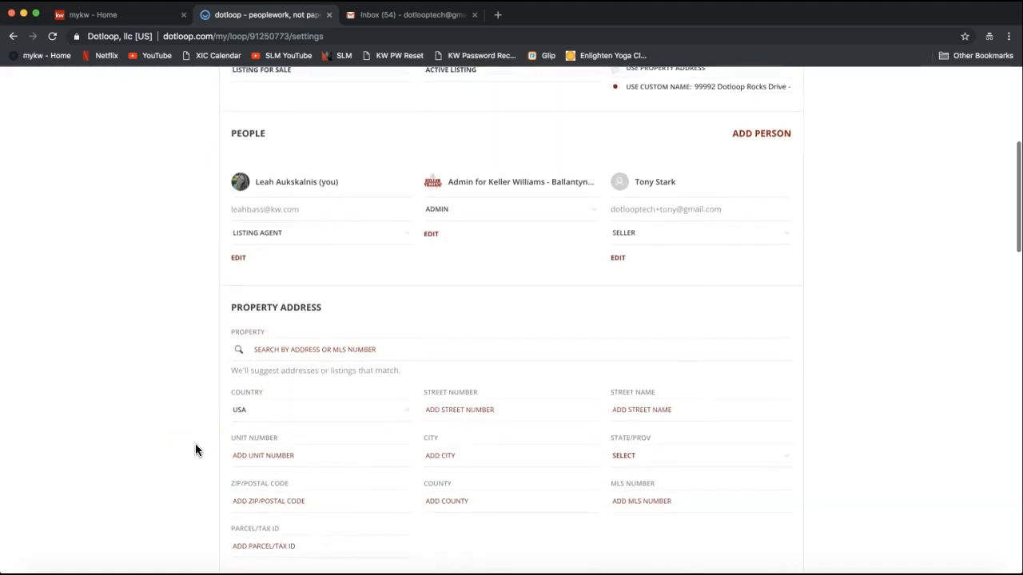
scroll(196, 450, "down", 2)
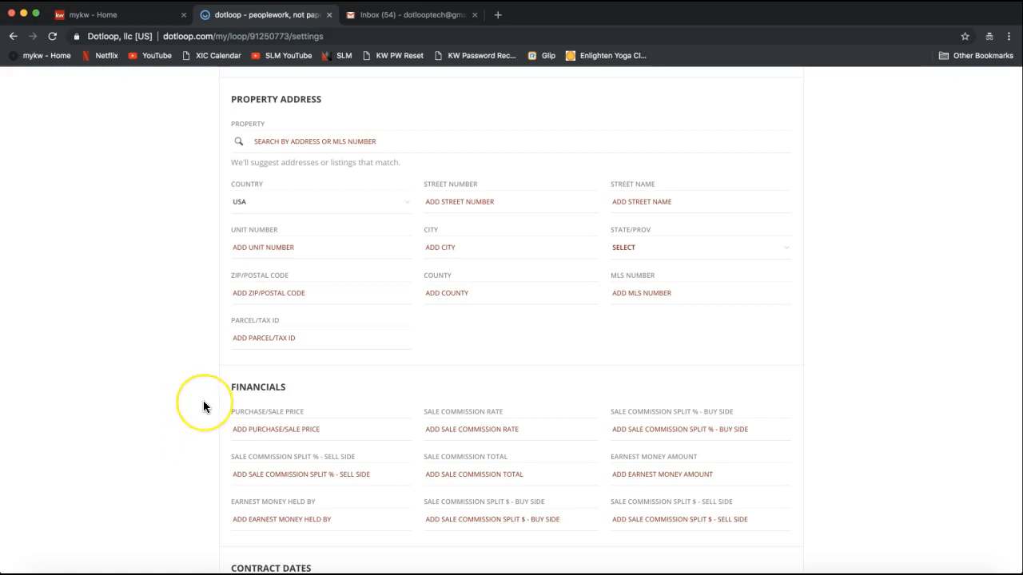
scroll(203, 404, "down", 1)
scroll(203, 402, "up", 3)
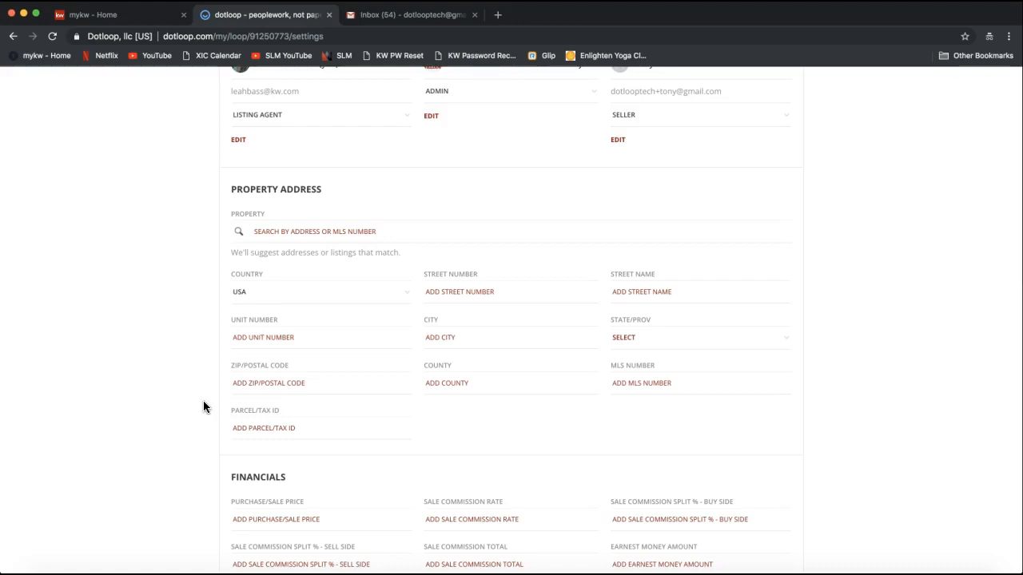
left_click(430, 297)
left_click(432, 299)
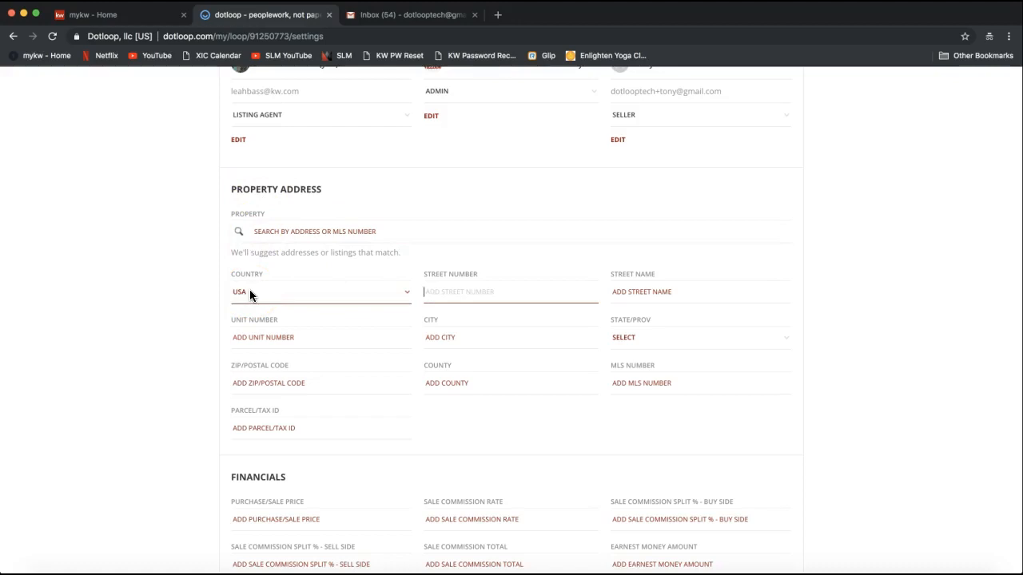
Enter street number 99992 and street name Dotloop Rocks Drive in the property address
left_click(237, 188)
left_click_drag(237, 188, 326, 193)
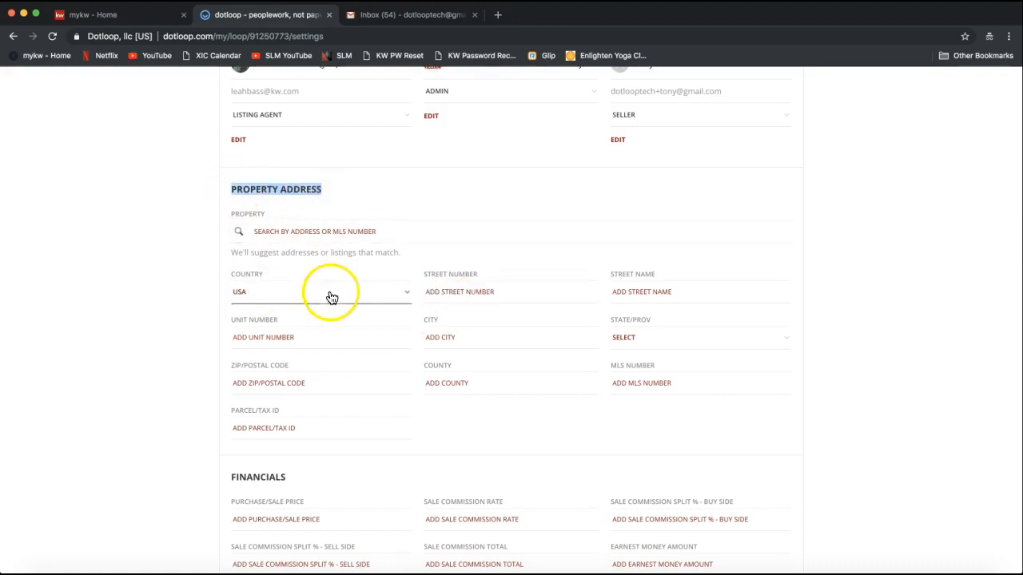
left_click(478, 295)
type("2")
key("BackSpace")
type("99992")
key("Tab")
type("Dotloop Rocks Drive")
Fill in city Waxhaw, state NC, ZIP 28173 and county Union
key("Tab")
key("Tab")
type("Waxhaw")
key("Tab")
key("n")
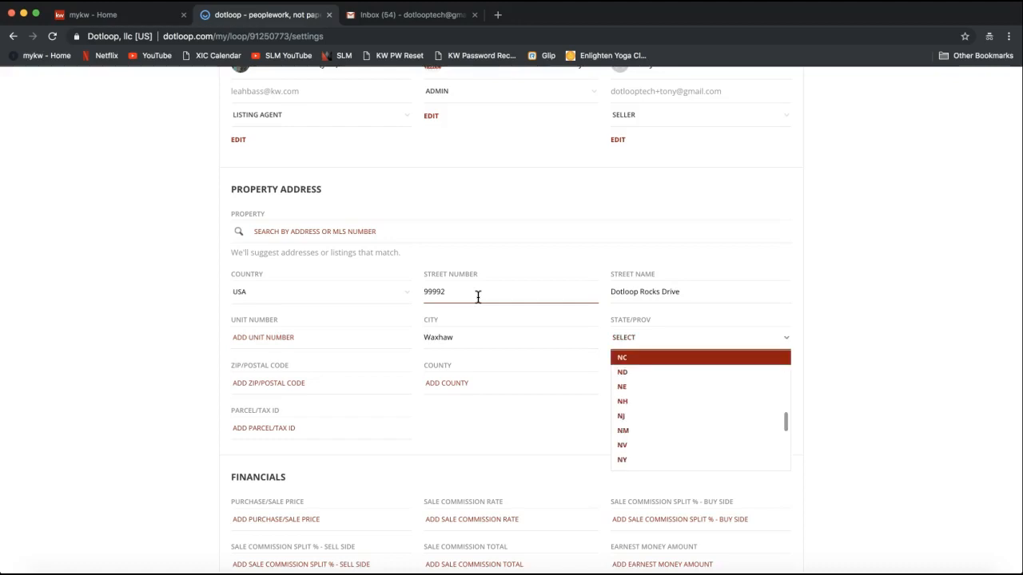
key("Tab")
type("281")
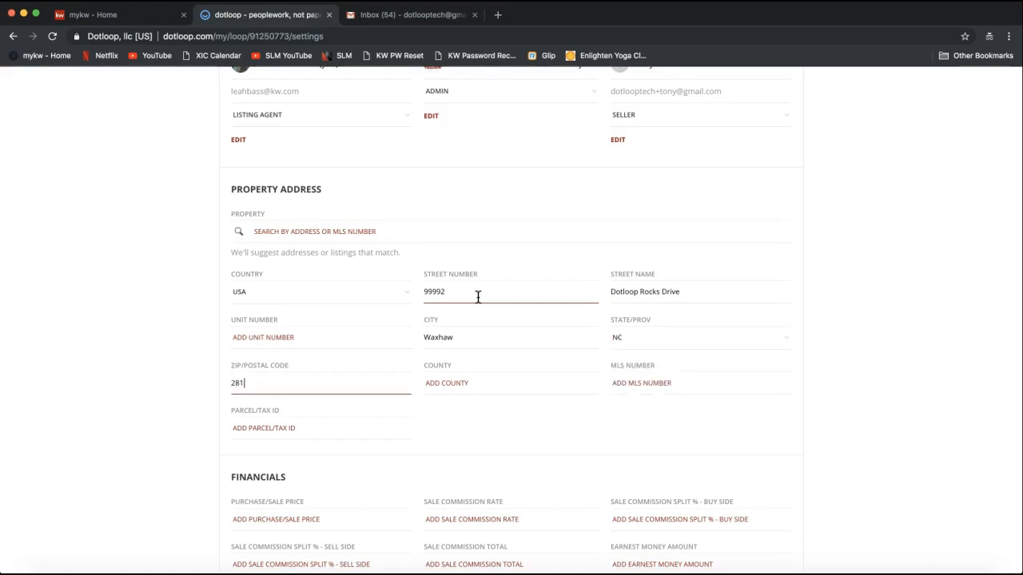
type("73")
left_click(530, 392)
type("Union")
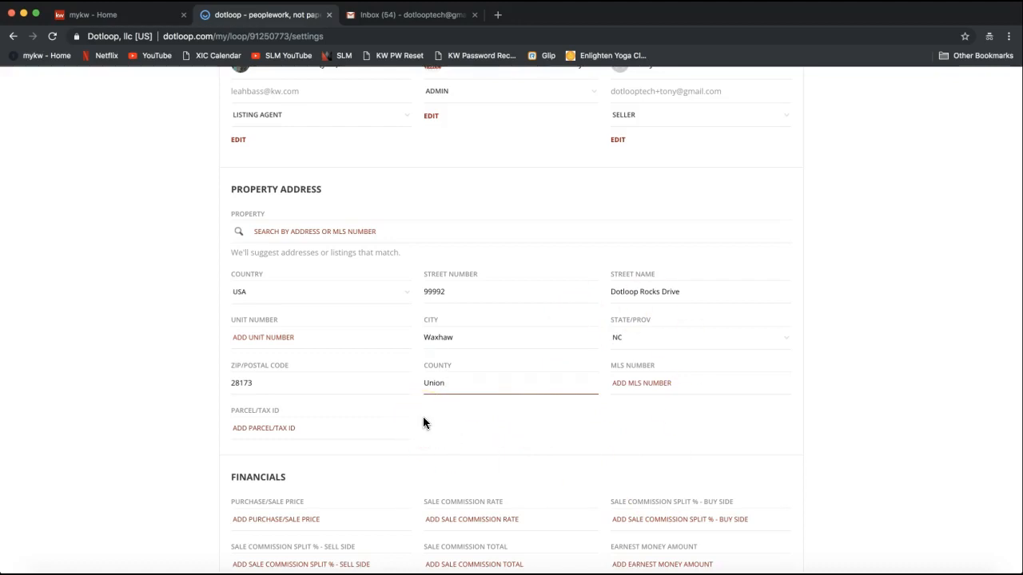
Save the edited loop settings for 99992 Dotloop Rocks Drive
scroll(607, 394, "down", 3)
scroll(607, 393, "down", 2)
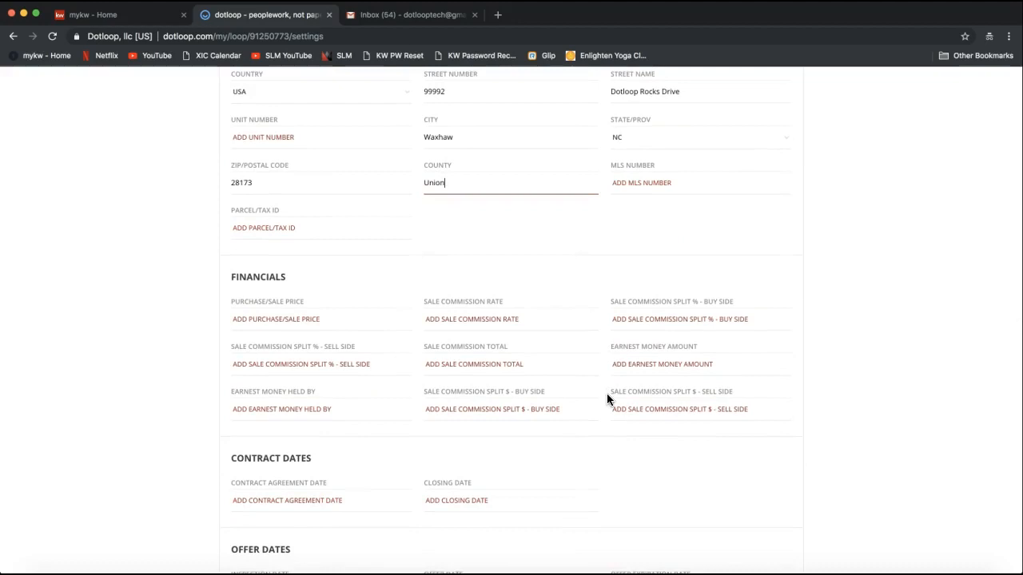
scroll(606, 394, "down", 5)
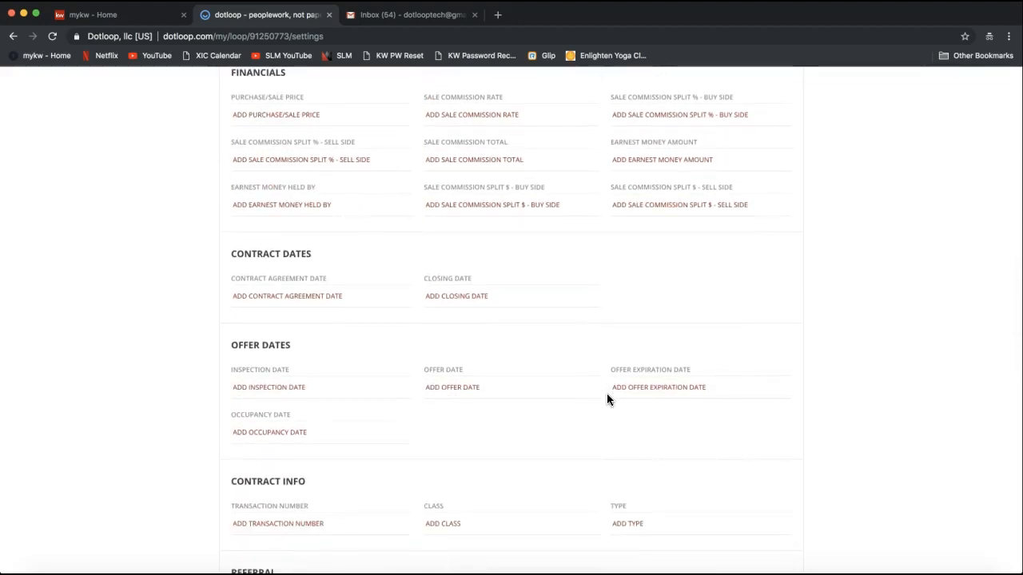
scroll(607, 393, "down", 7)
scroll(607, 400, "down", 5)
scroll(606, 399, "up", 20)
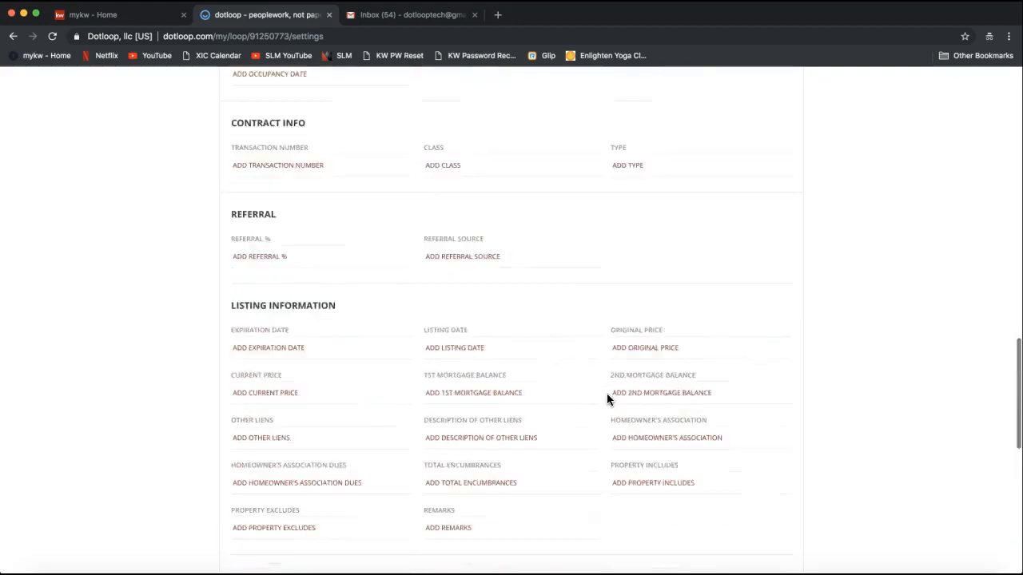
scroll(606, 399, "up", 8)
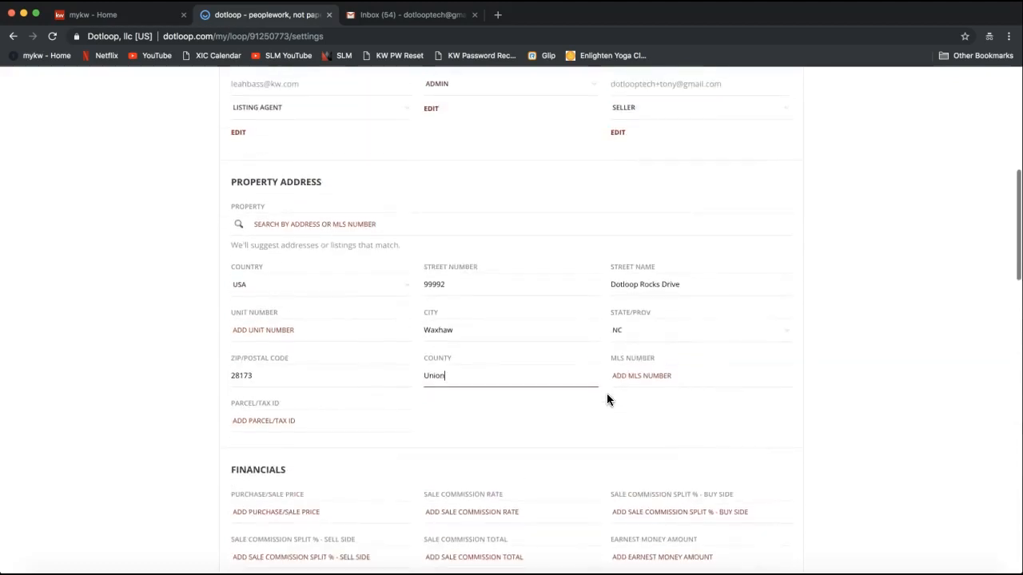
scroll(607, 399, "up", 3)
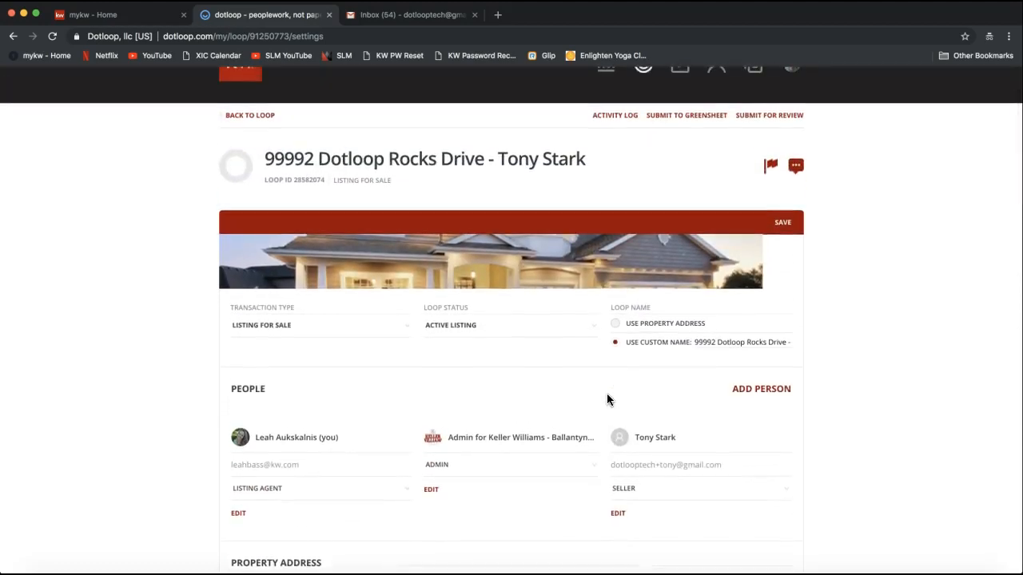
scroll(887, 413, "up", 2)
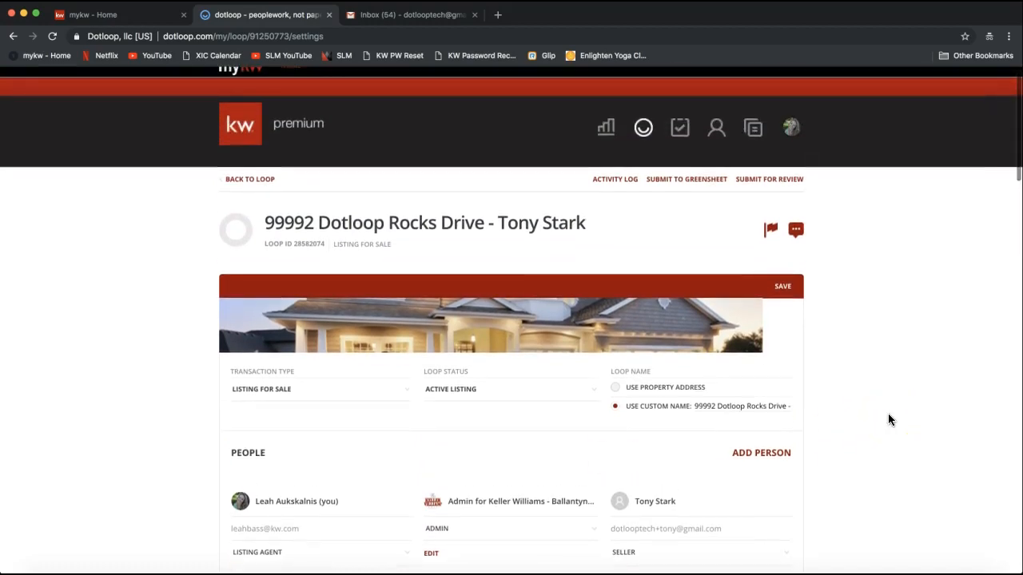
left_click(788, 289)
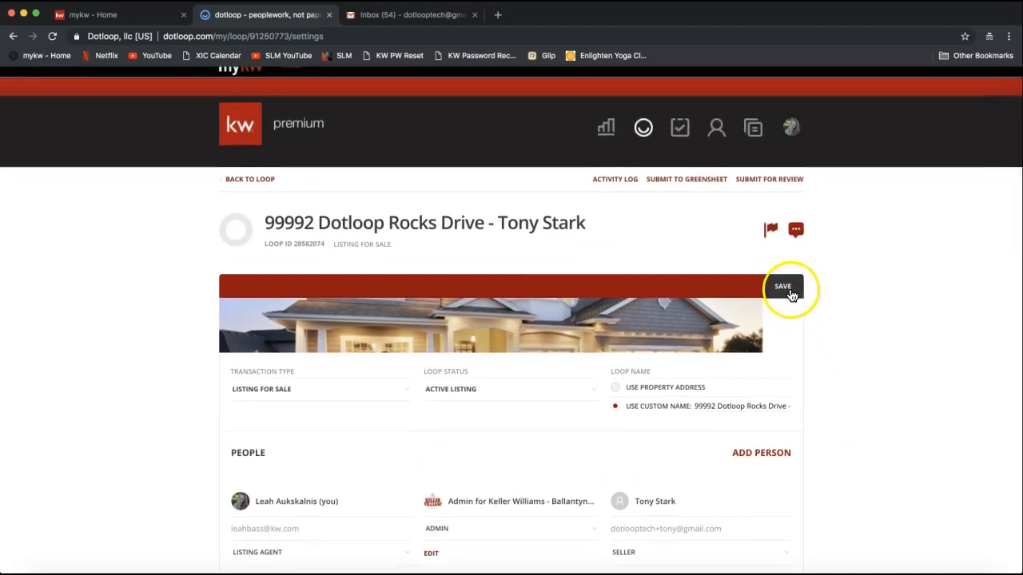
scroll(841, 388, "up", 1)
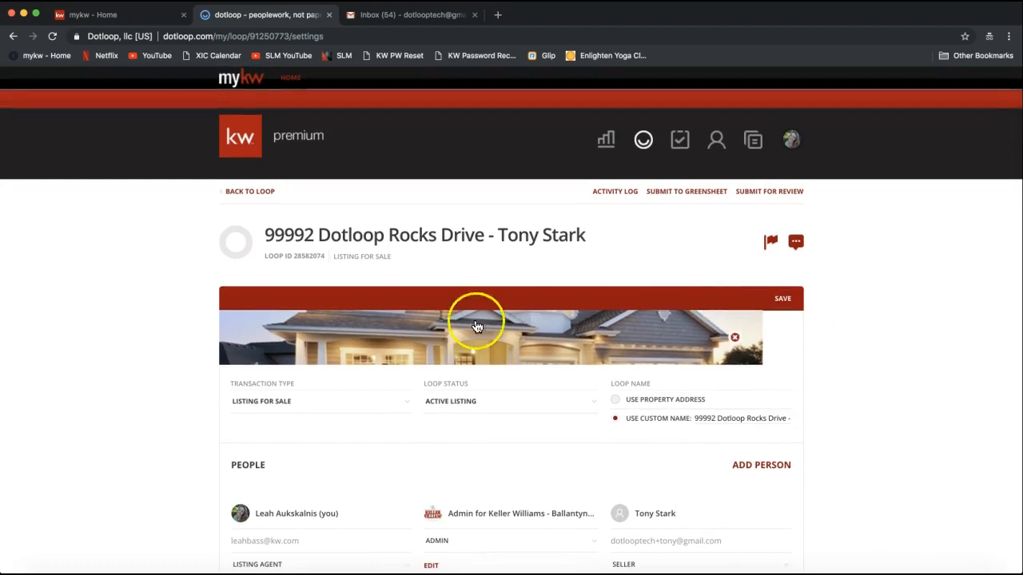
left_click(784, 315)
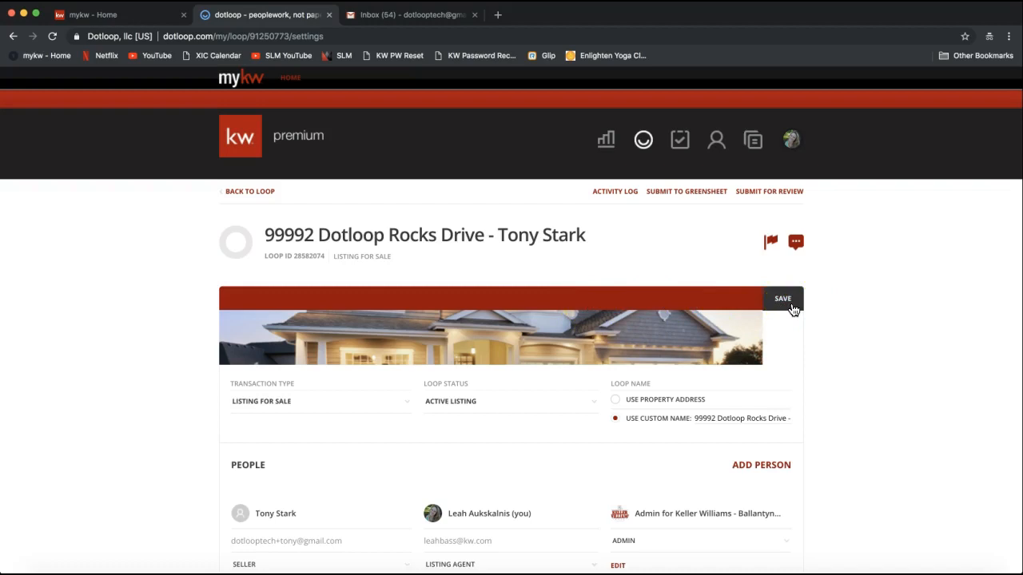
Return to the loop's main page and view its empty Documents folder
left_click(252, 193)
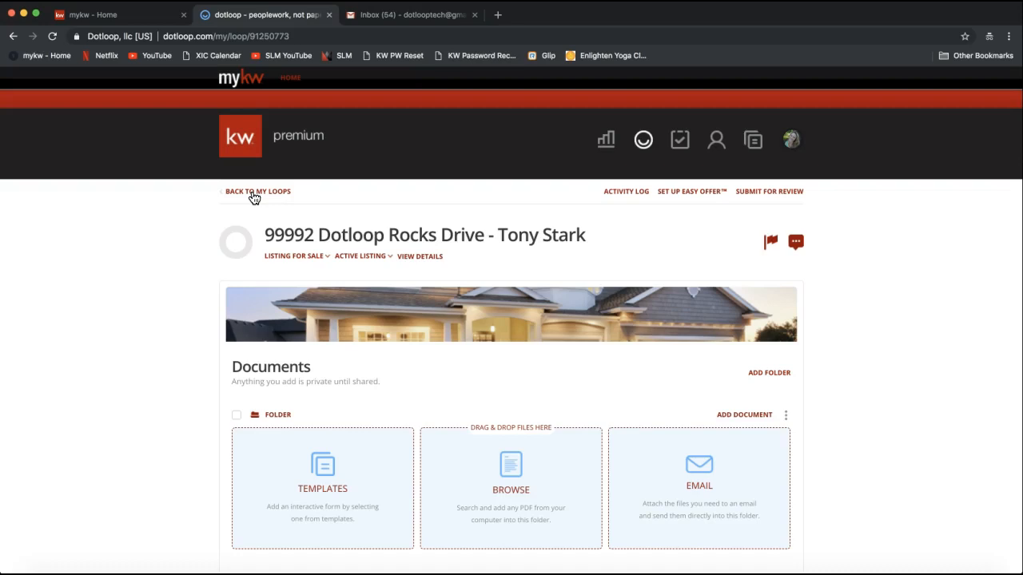
scroll(149, 458, "down", 2)
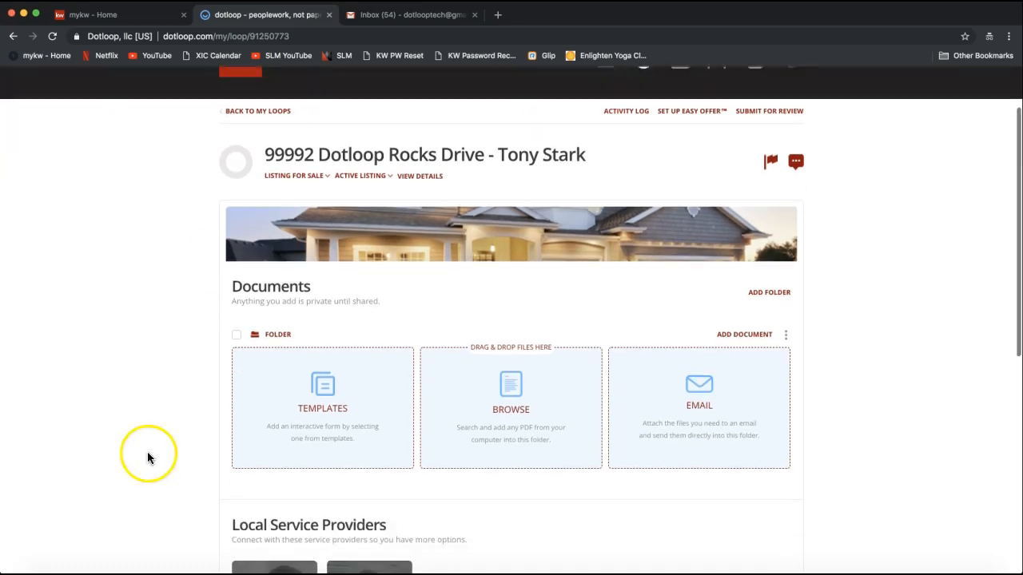
double_click(247, 286)
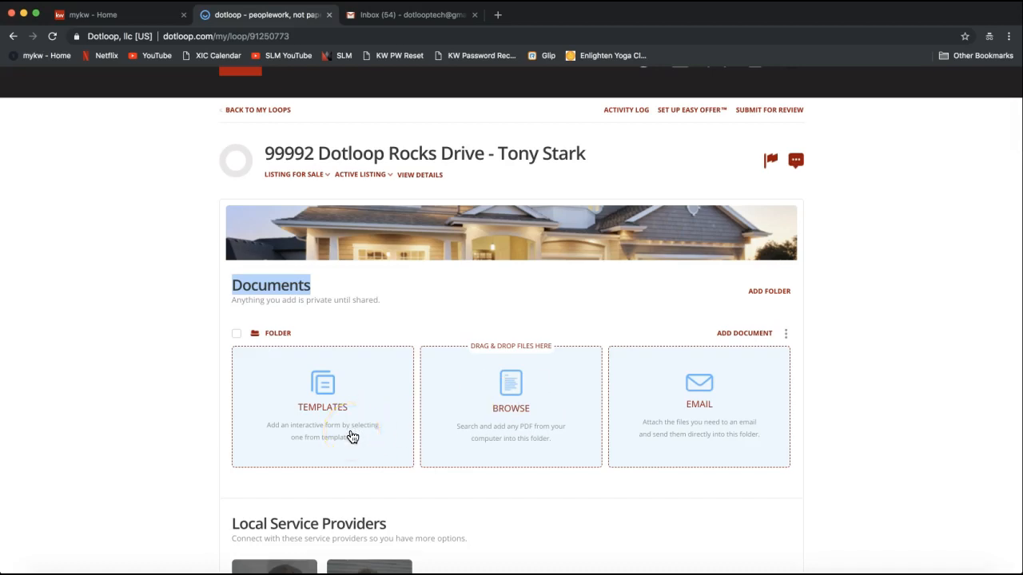
scroll(351, 436, "up", 1)
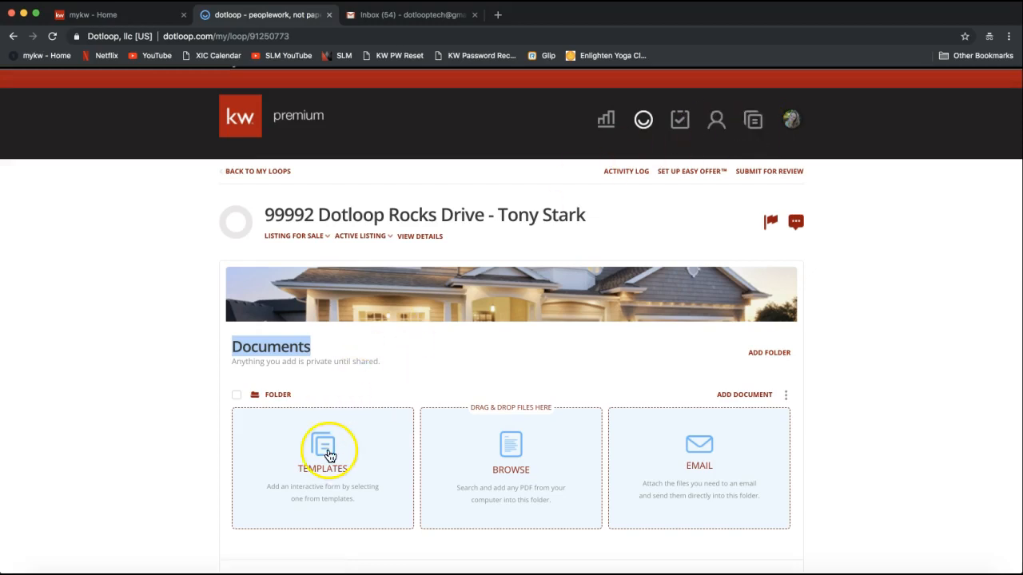
scroll(315, 456, "down", 2)
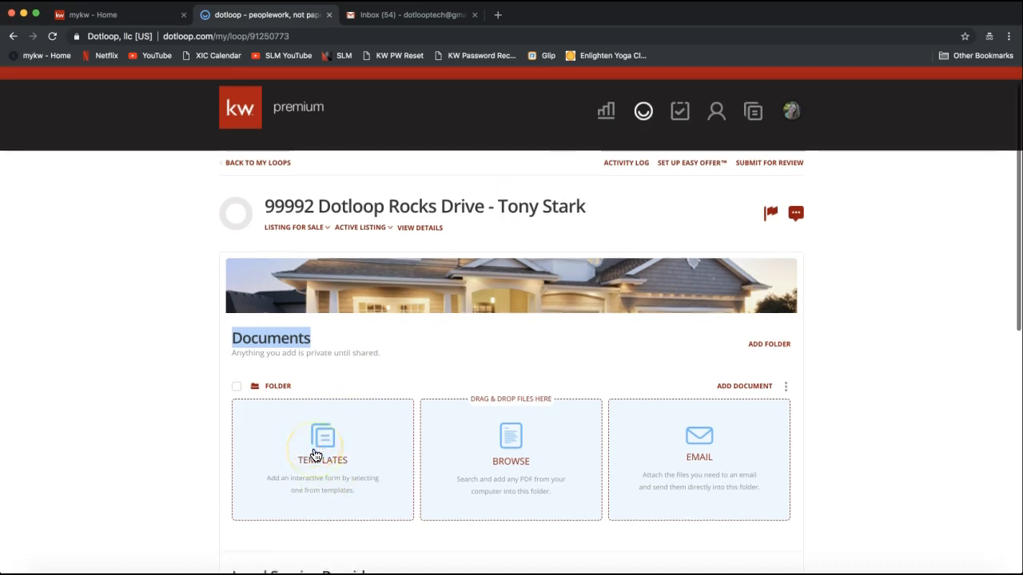
scroll(316, 455, "down", 4)
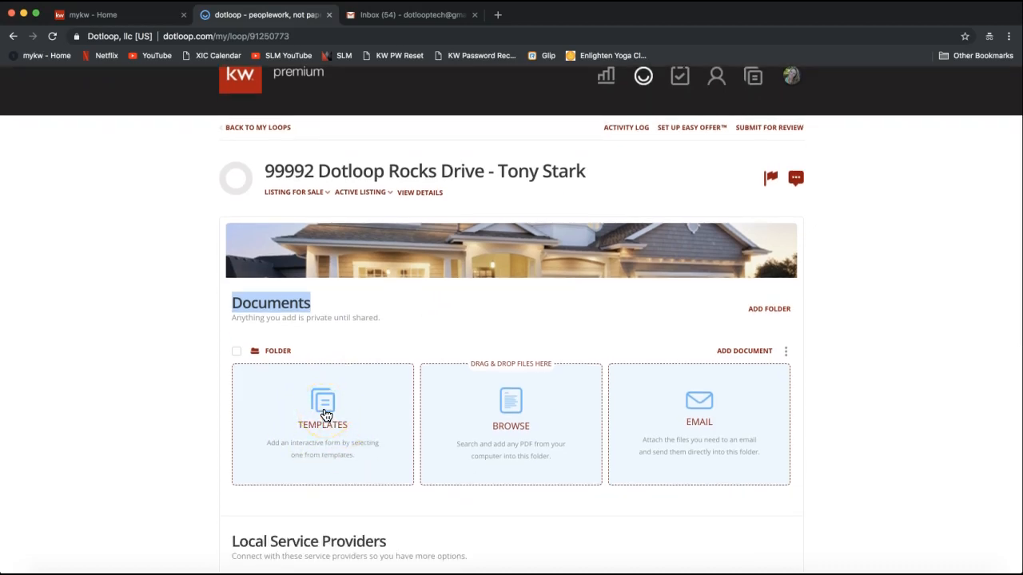
Browse the templates and open the 2018 NCAR Documents folder
left_click(325, 415)
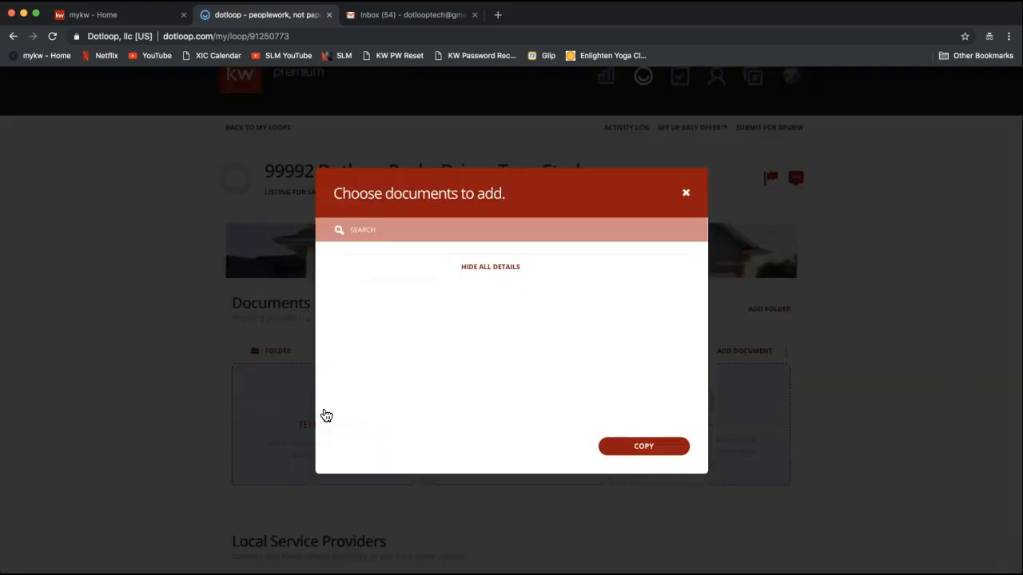
left_click(278, 407)
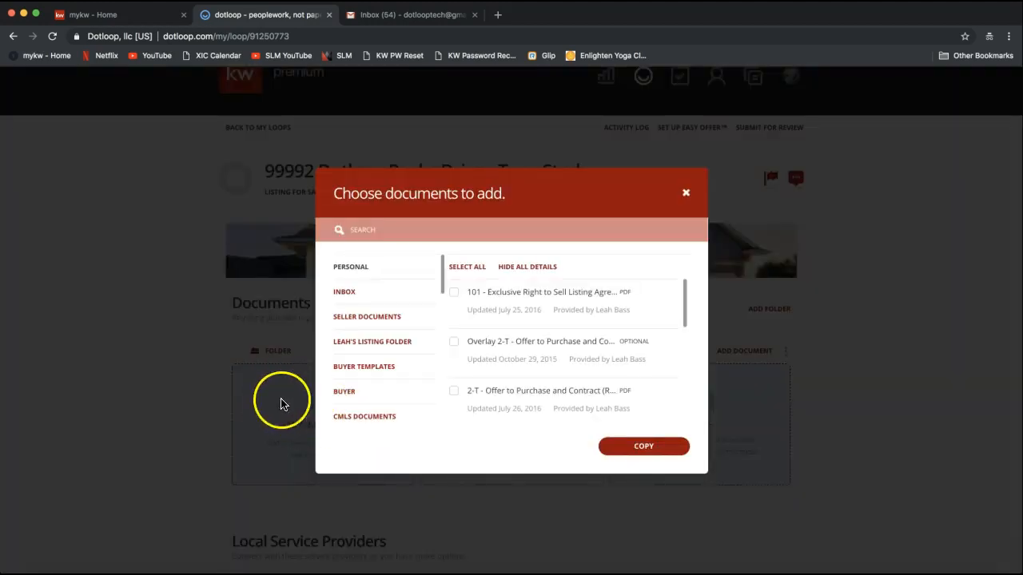
left_click(375, 376)
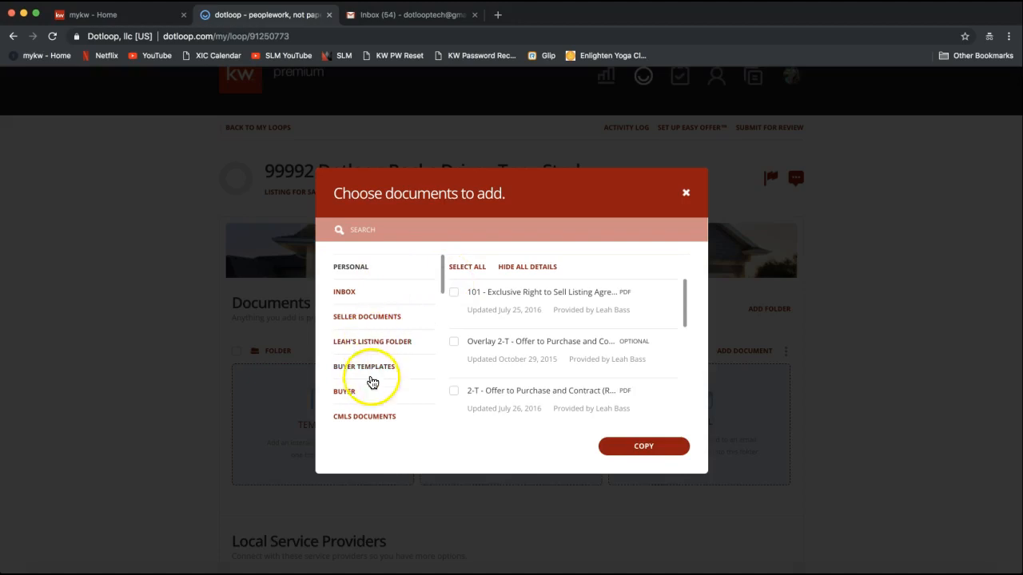
left_click_drag(442, 272, 445, 420)
left_click(381, 414)
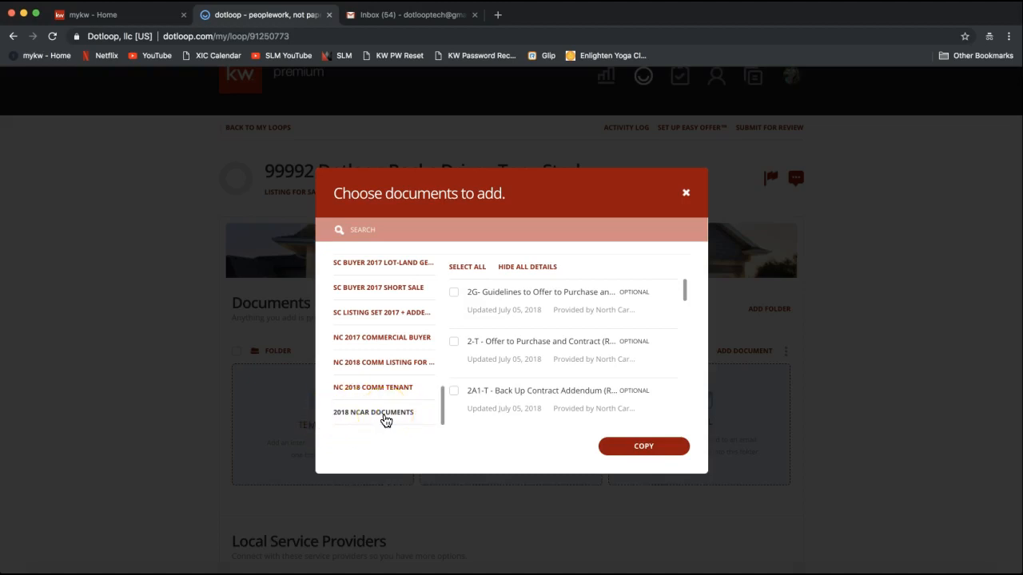
Search 'listing' and copy form 101 Exclusive Right to Sell Listing Agreement into the loop
left_click(389, 230)
left_click(363, 231)
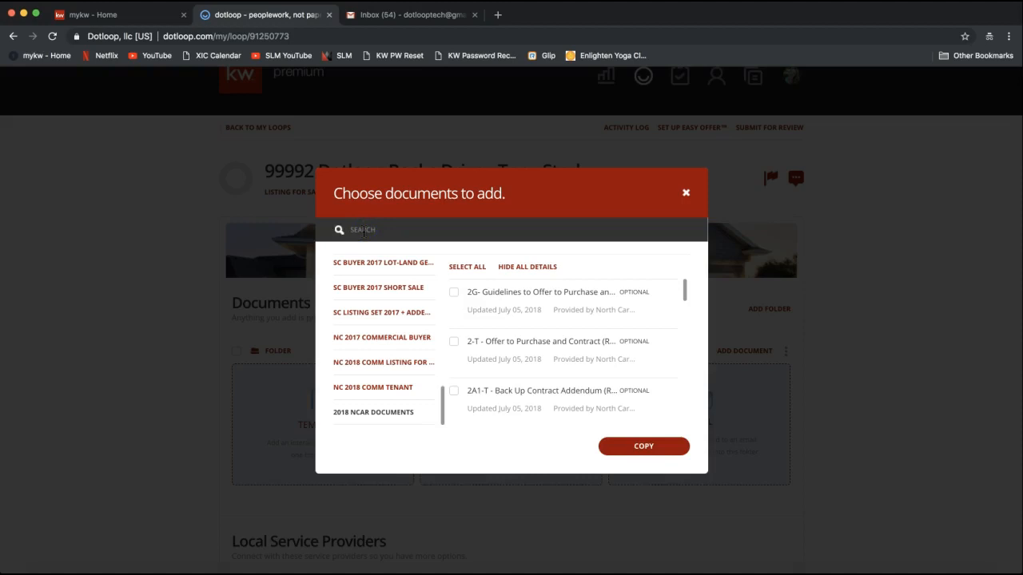
type("listing")
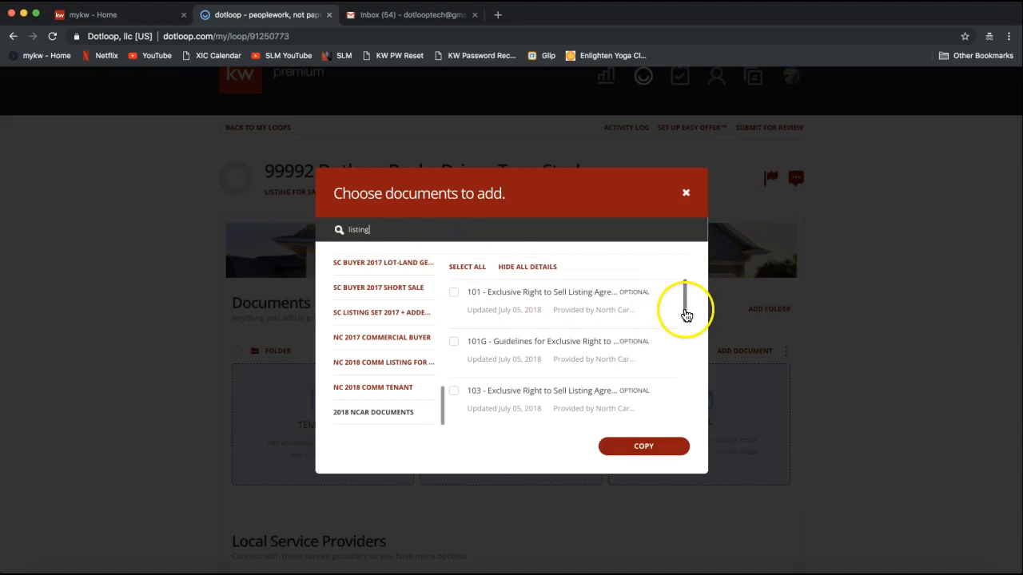
mouse_move(685, 298)
left_mouse_down()
mouse_move(686, 359)
mouse_move(685, 291)
left_mouse_up()
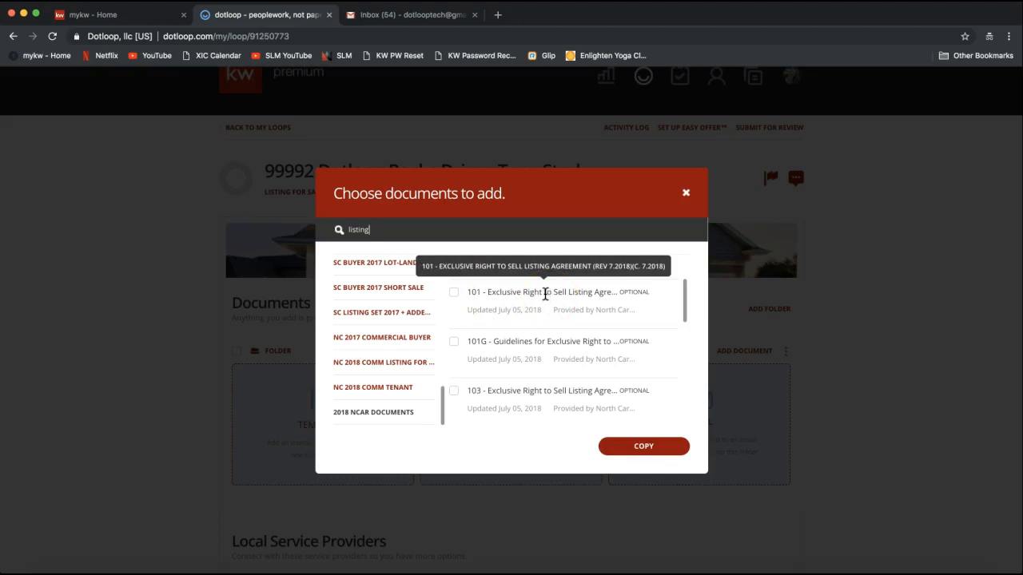
left_click(453, 294)
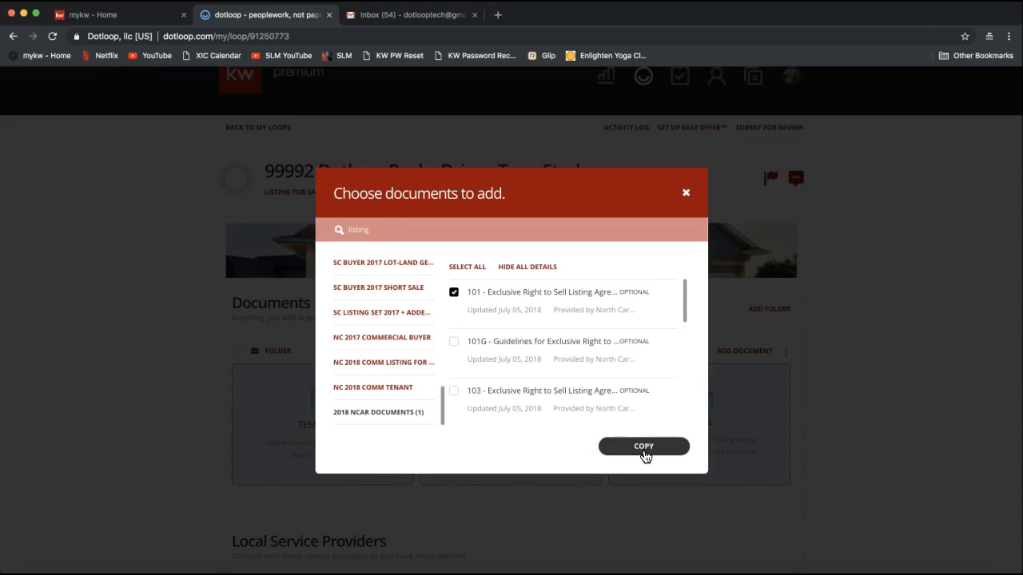
left_click(644, 449)
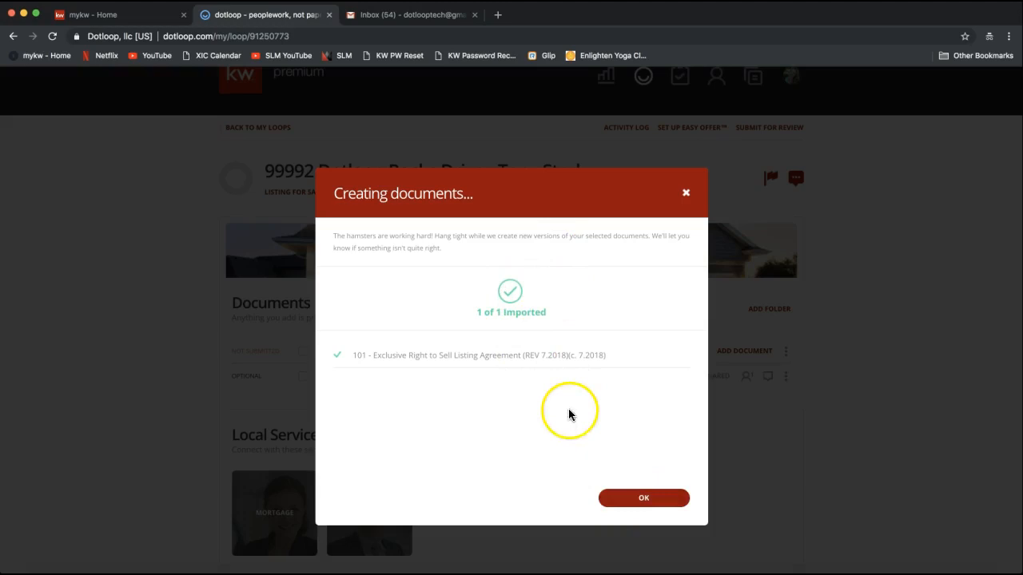
left_click(632, 502)
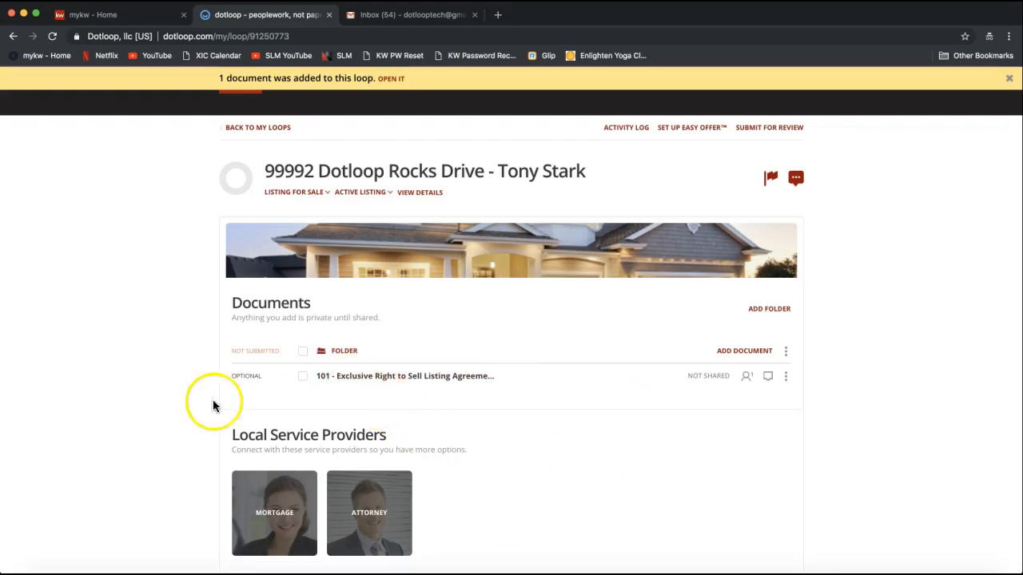
Open the 101 agreement and check the Seller 2 choices in Autofill without picking anyone
left_click(375, 384)
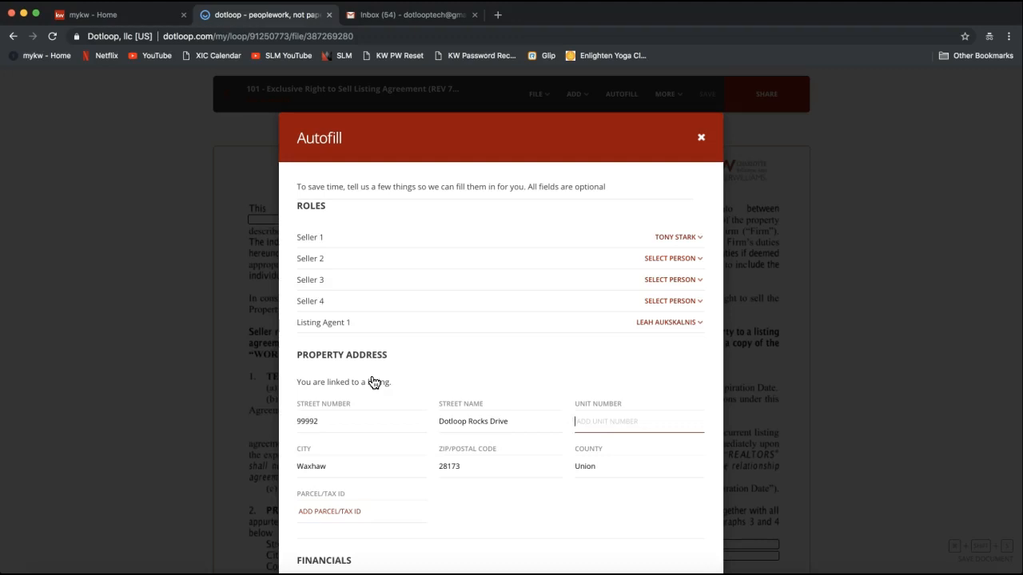
left_click(424, 295)
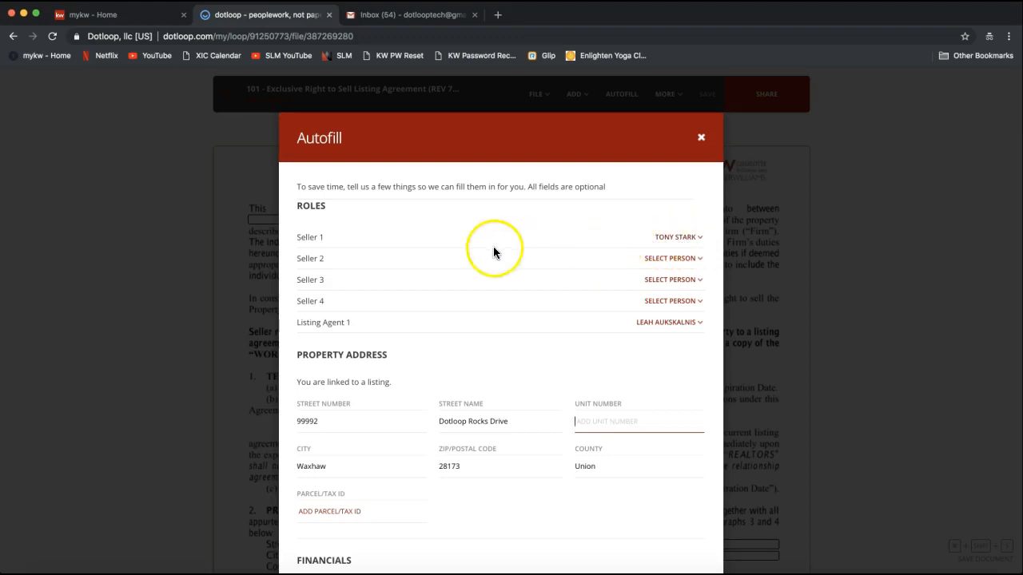
left_click(672, 262)
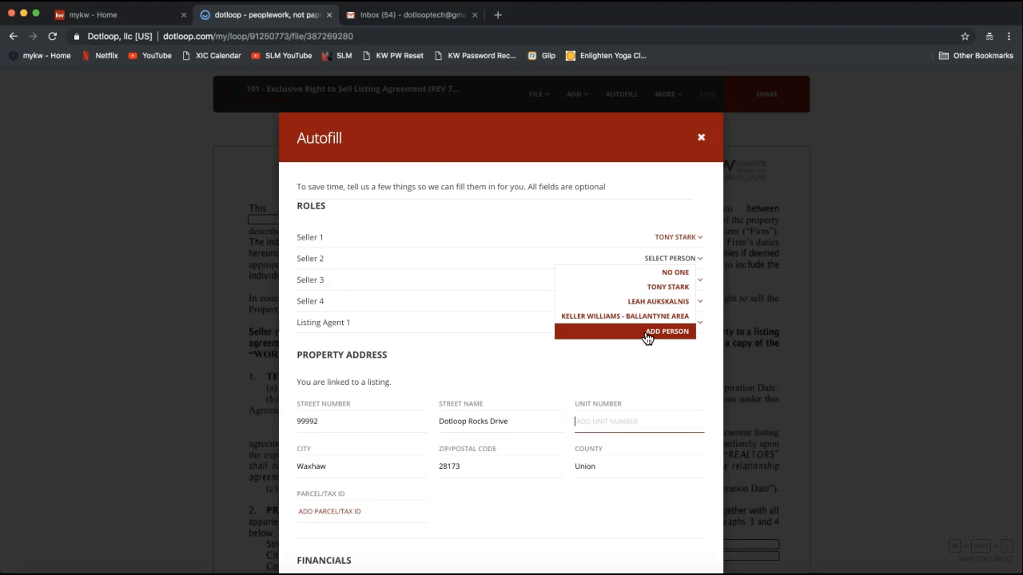
left_click(621, 258)
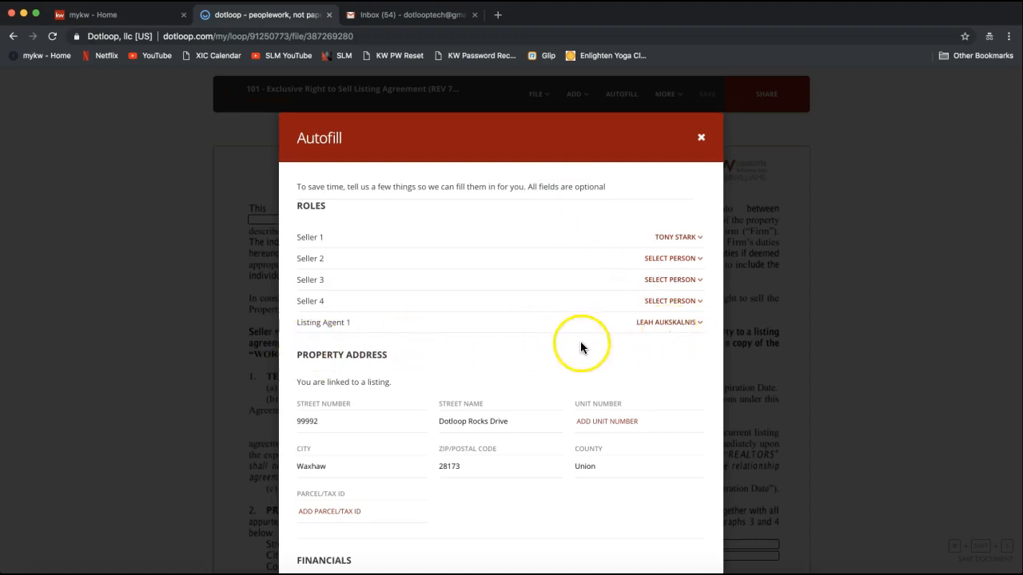
Review the Property Address and Listing Agent 1 details, then apply Autofill to the agreement
scroll(576, 345, "down", 3)
scroll(574, 345, "down", 1)
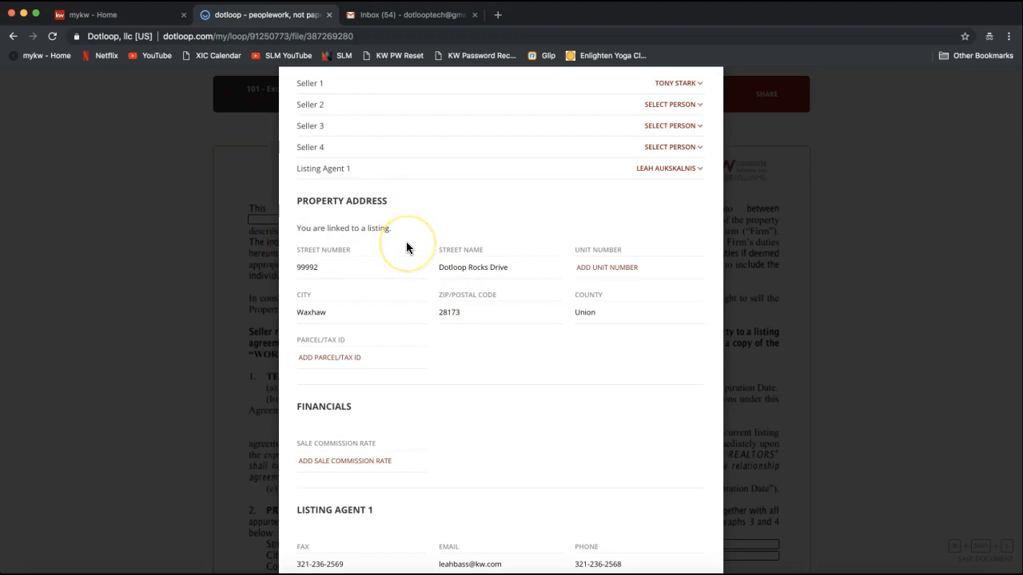
left_click_drag(295, 201, 396, 202)
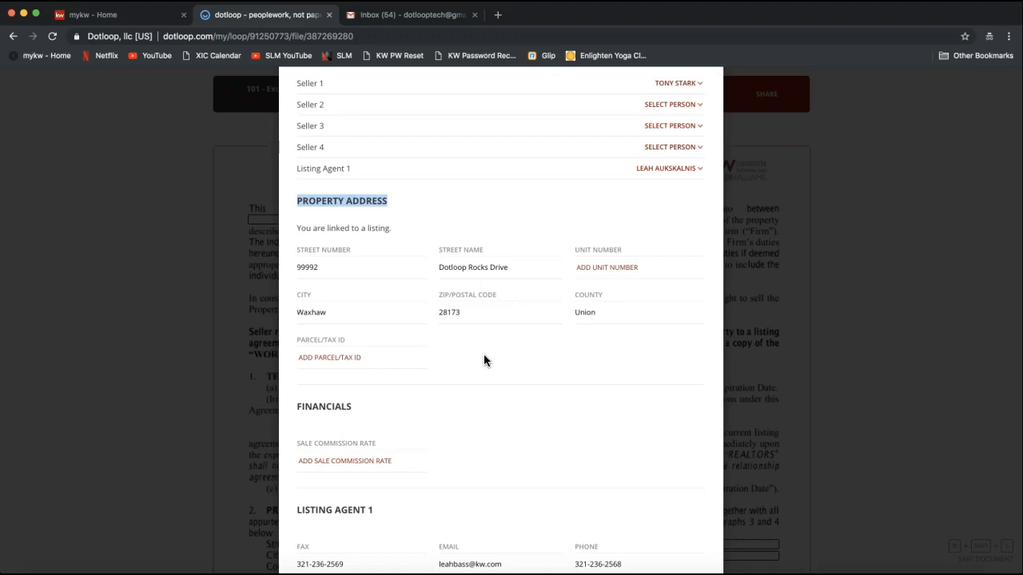
scroll(484, 355, "down", 5)
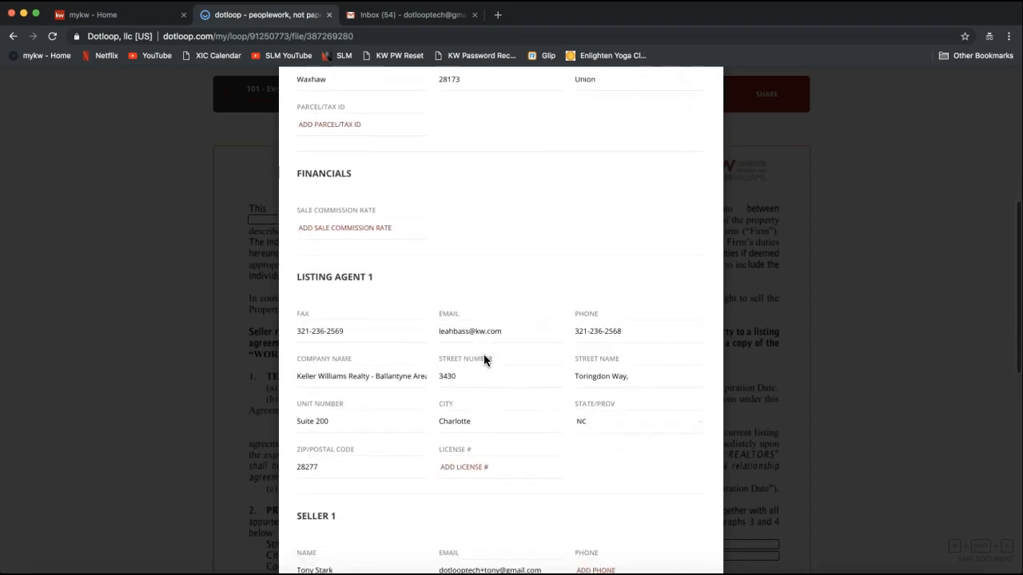
scroll(483, 358, "down", 1)
left_click(320, 230)
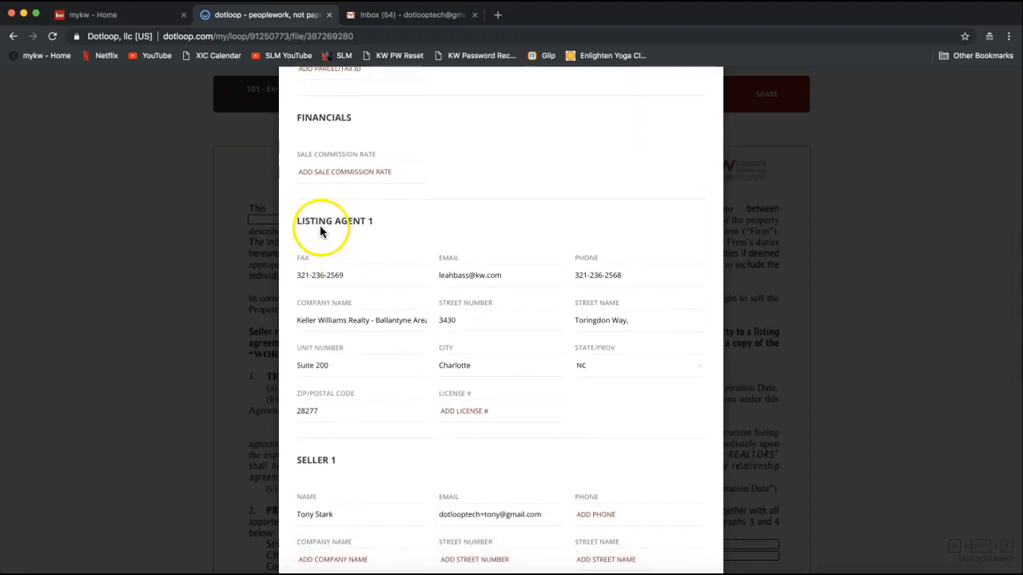
left_click_drag(295, 223, 374, 227)
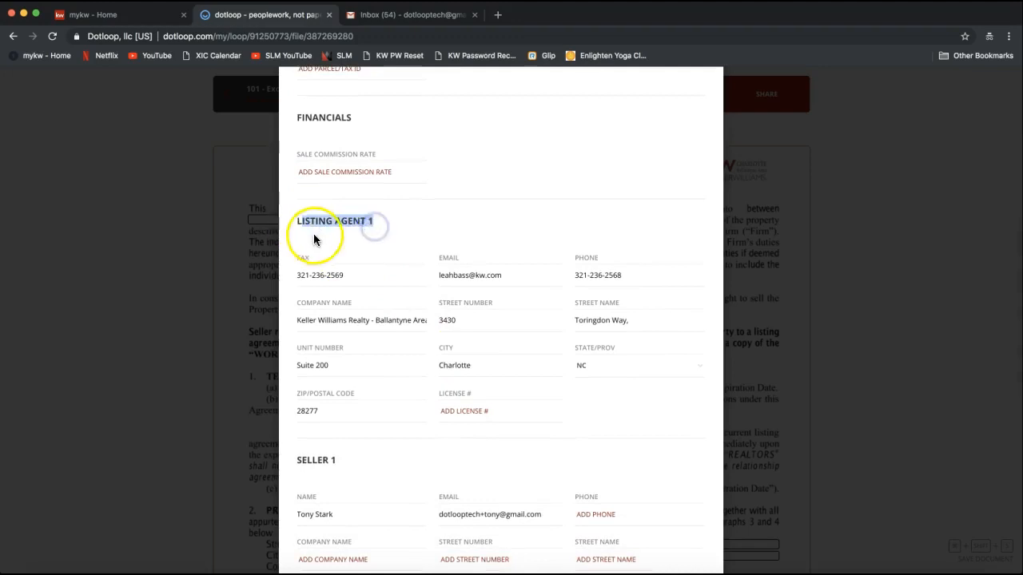
scroll(372, 237, "down", 1)
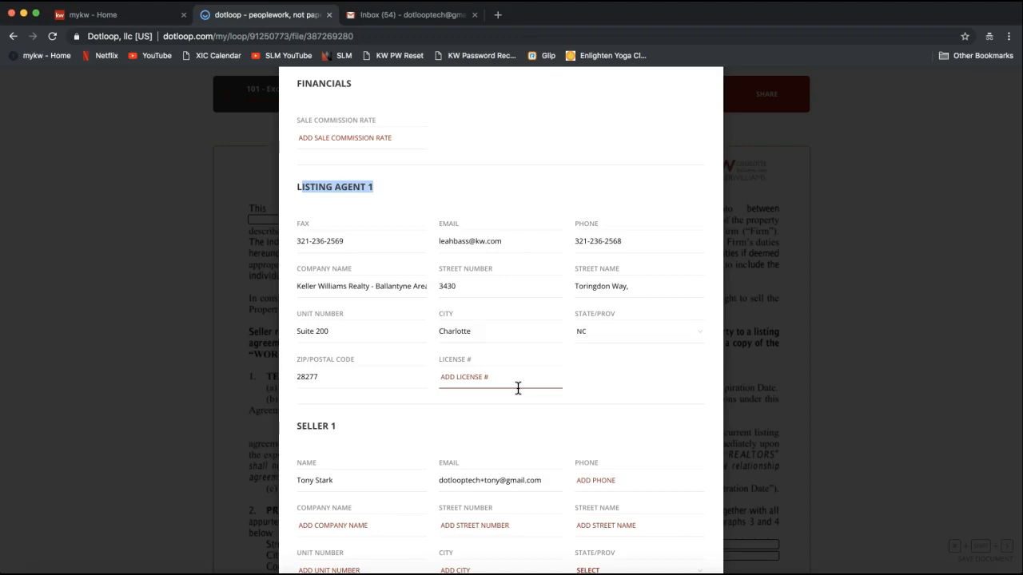
scroll(518, 389, "down", 1)
scroll(516, 248, "down", 1)
scroll(517, 247, "down", 3)
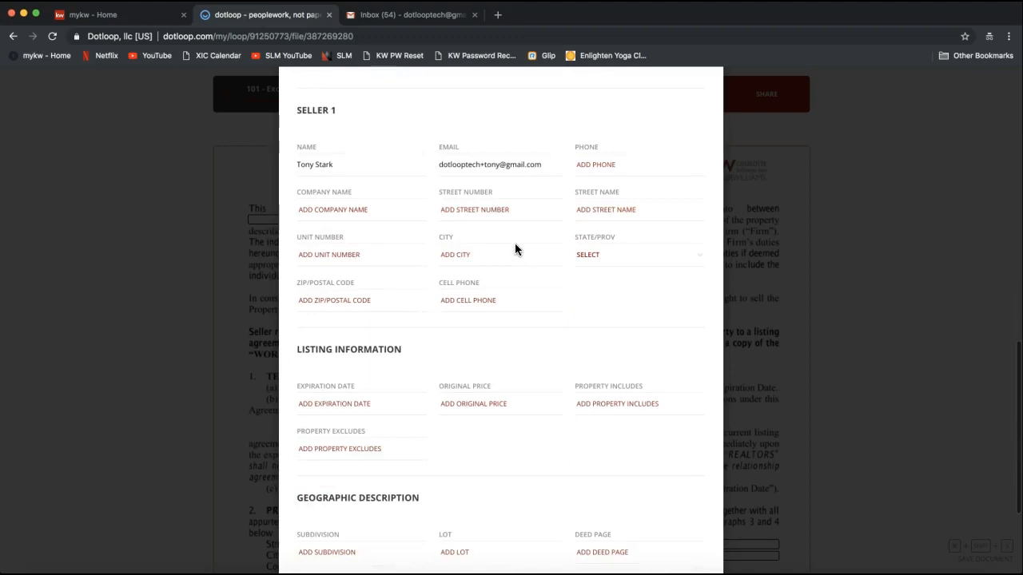
scroll(483, 387, "down", 3)
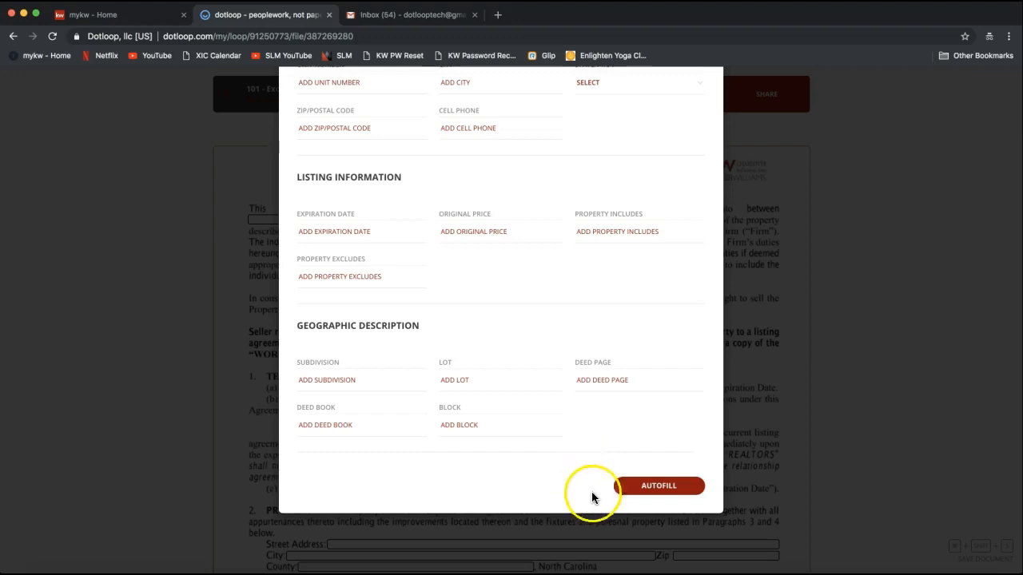
left_click(653, 490)
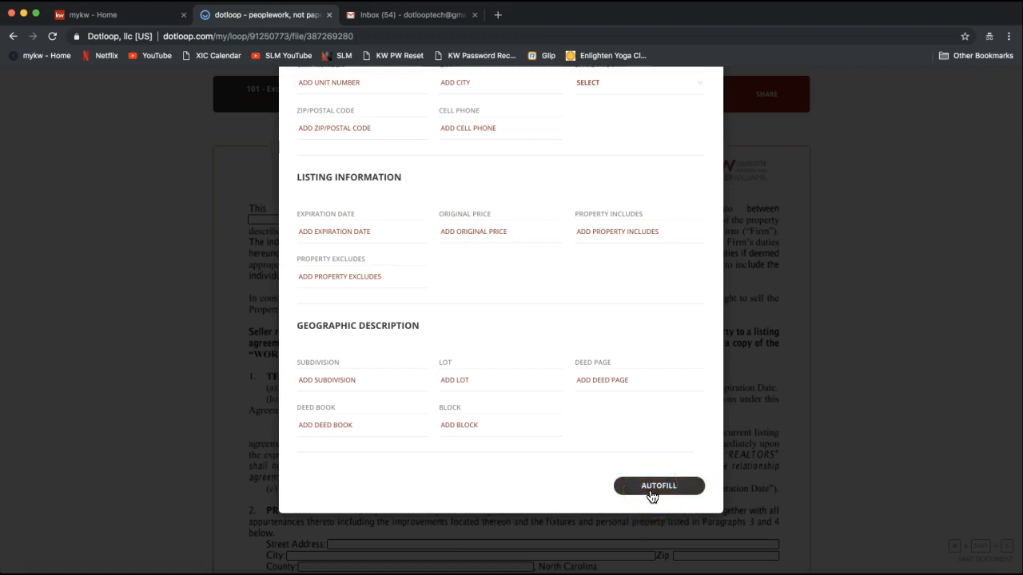
left_click(651, 494)
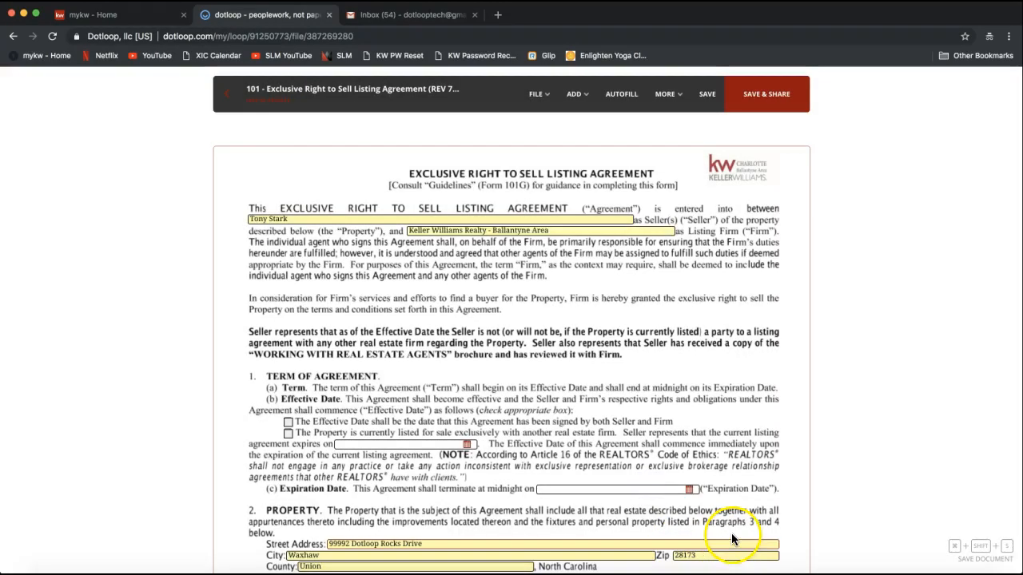
Add the second seller's name after the first seller on the Seller line
left_click(730, 397)
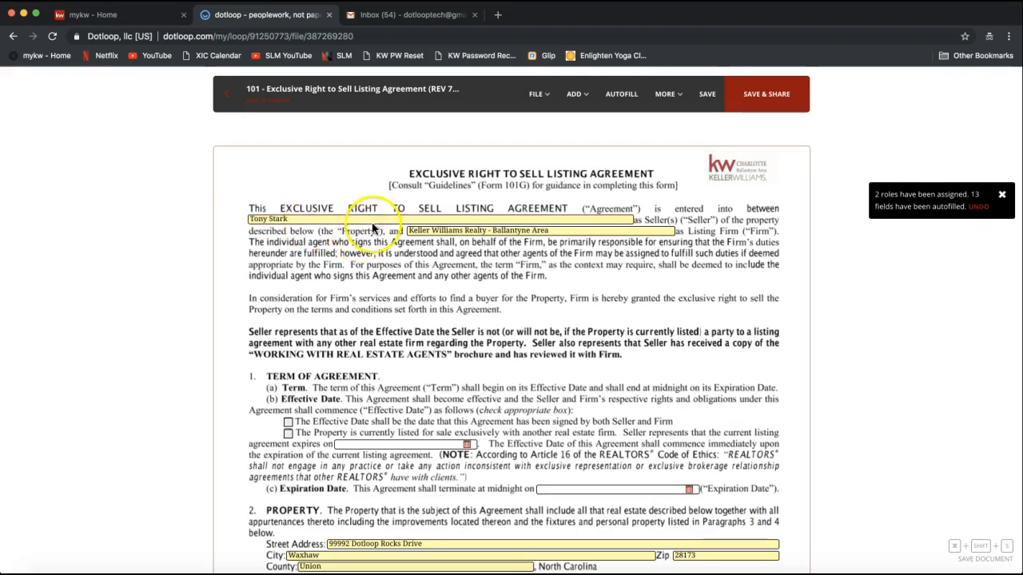
scroll(445, 228, "down", 2)
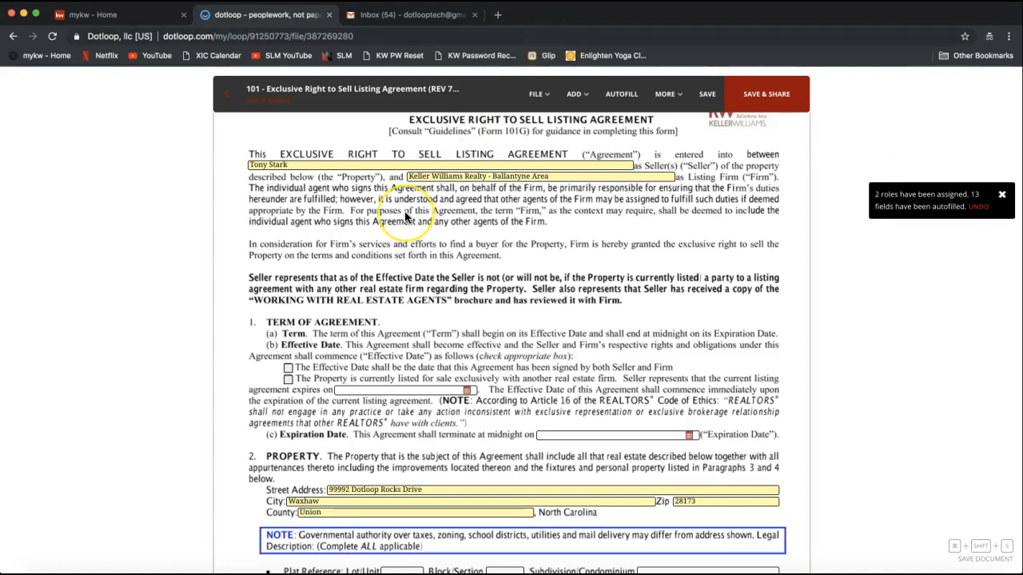
left_click(296, 167)
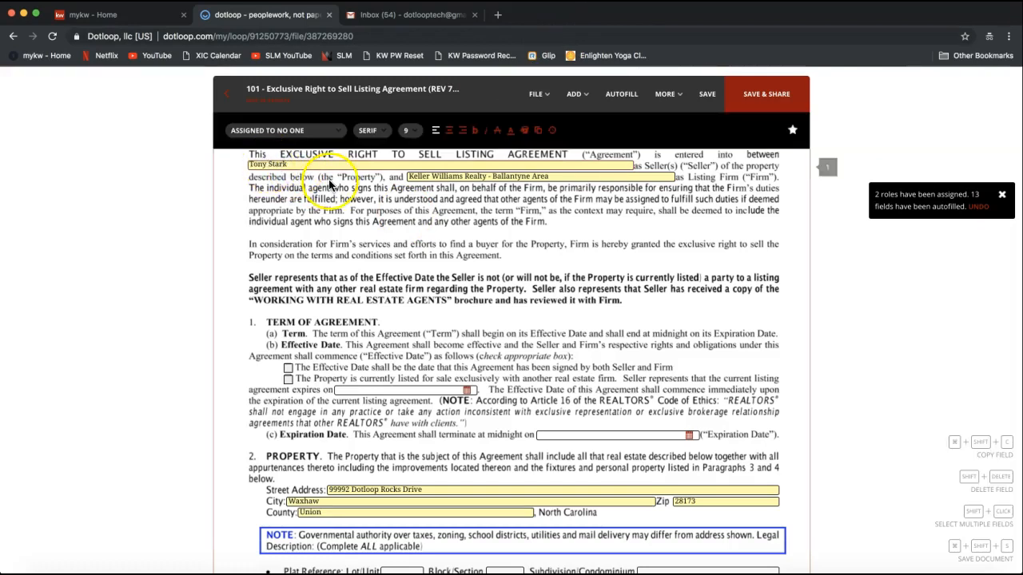
scroll(331, 264, "up", 2)
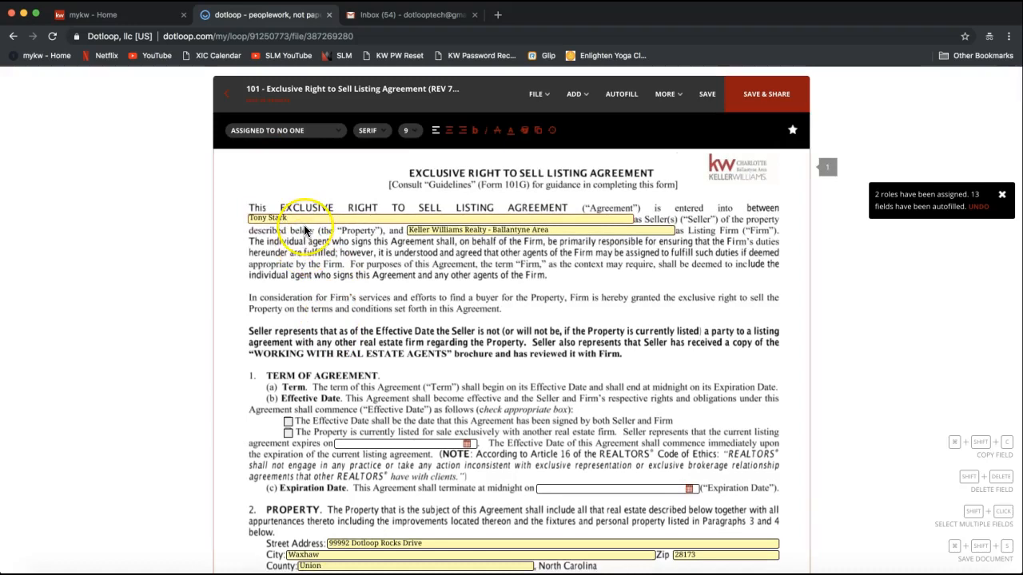
type("and Pepper Rink")
key("BackSpace")
key("BackSpace")
key("BackSpace")
key("BackSpace")
type("Potts")
left_click(332, 217)
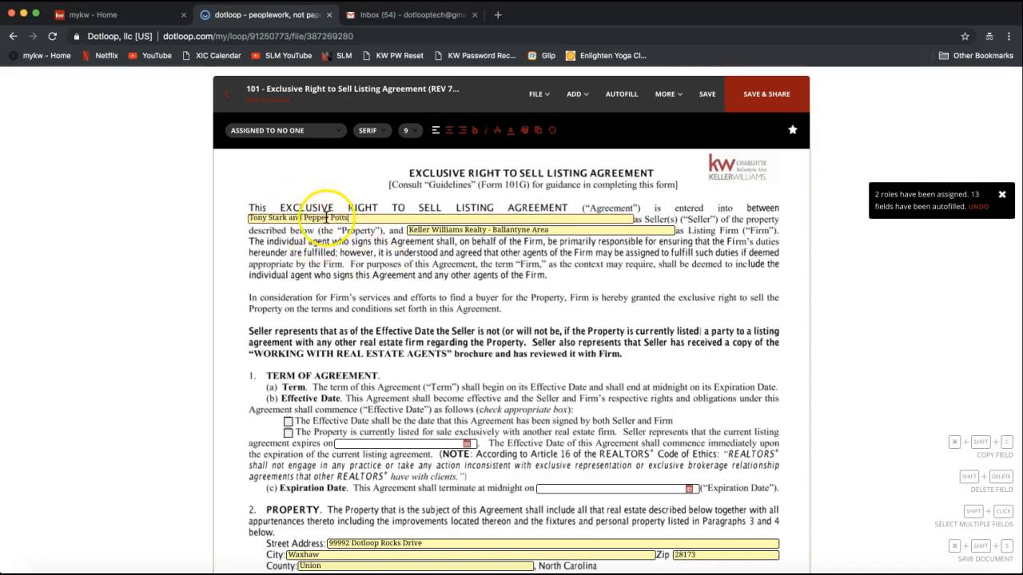
Edit the listing firm name field, removing the stray characters typed into it
left_click(559, 229)
type("adf")
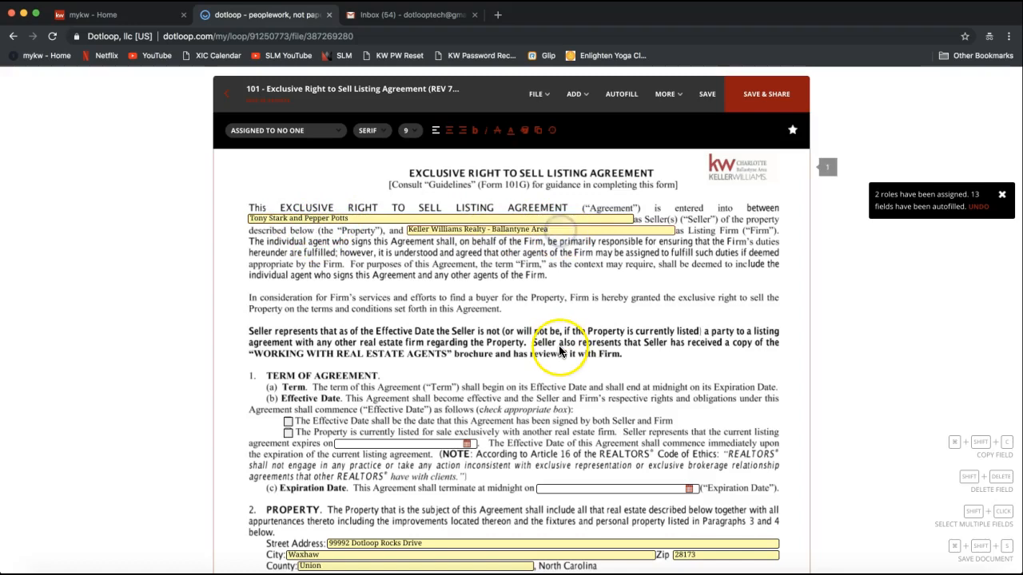
key("BackSpace")
key("BackSpace")
key("BackSpace")
key("BackSpace")
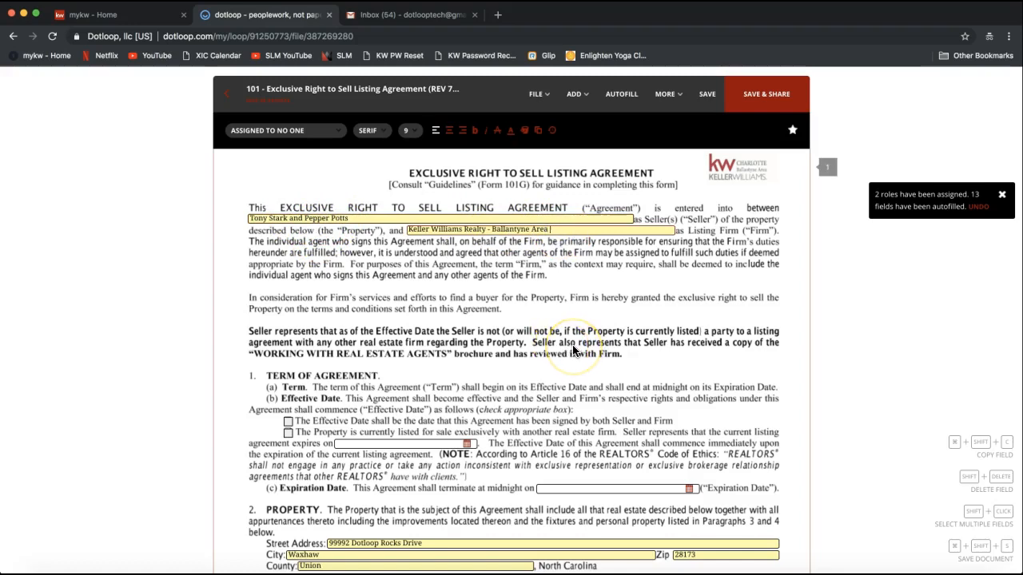
scroll(476, 304, "down", 3)
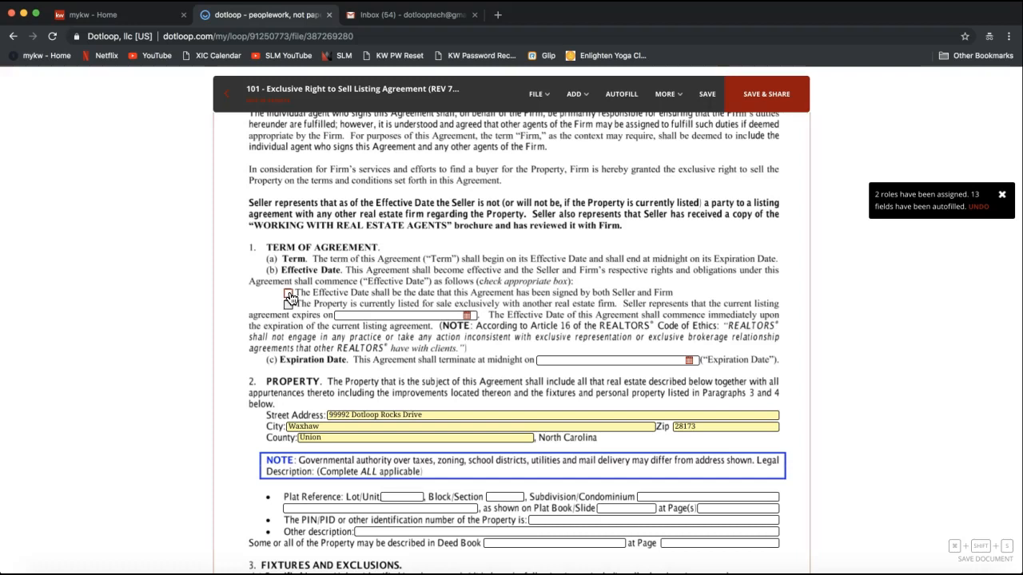
Check 'currently listed with another firm' and set its Expiration Date to 12/06/2018
left_click(289, 304)
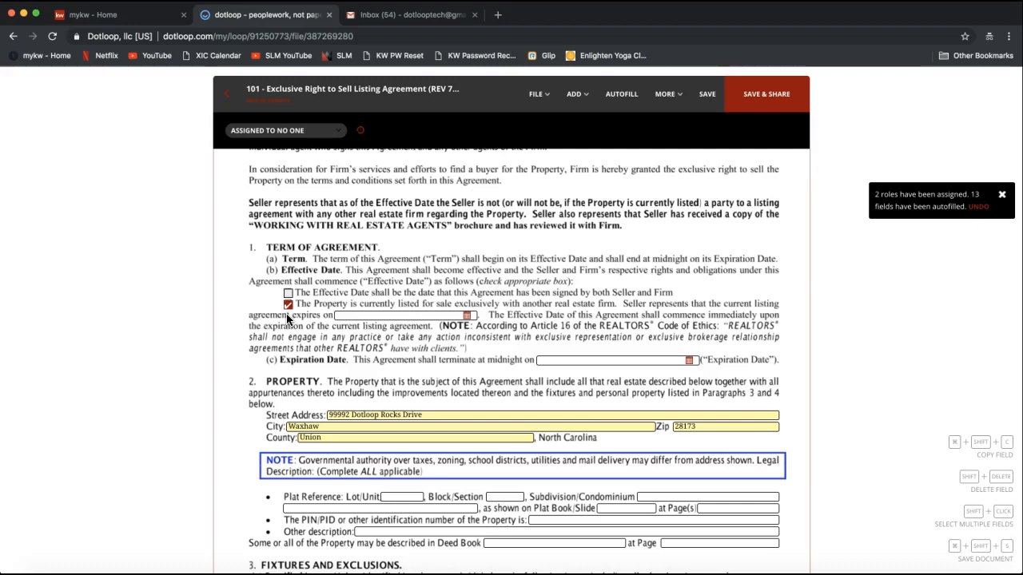
left_click(467, 316)
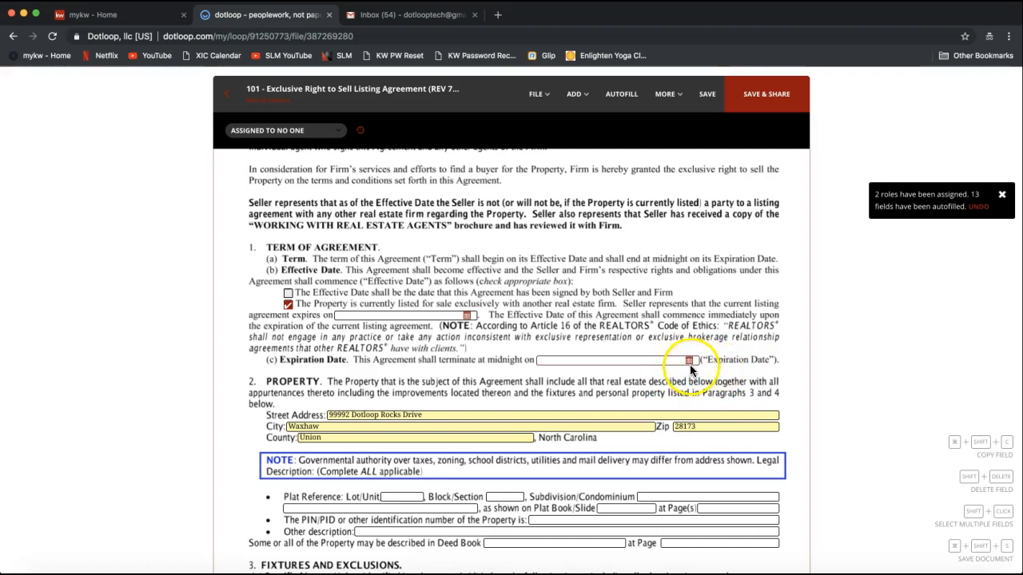
scroll(671, 364, "down", 1)
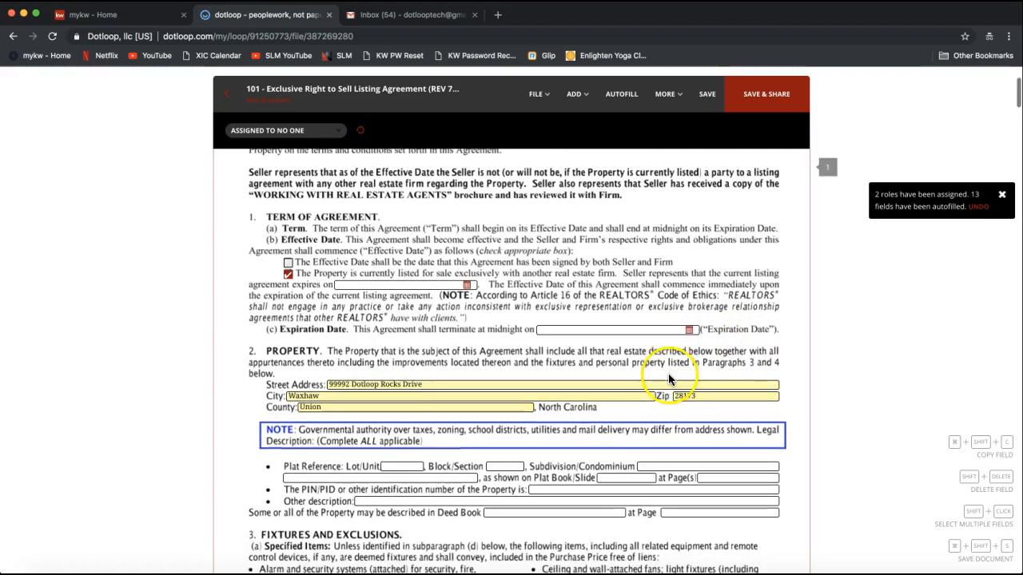
left_click(659, 333)
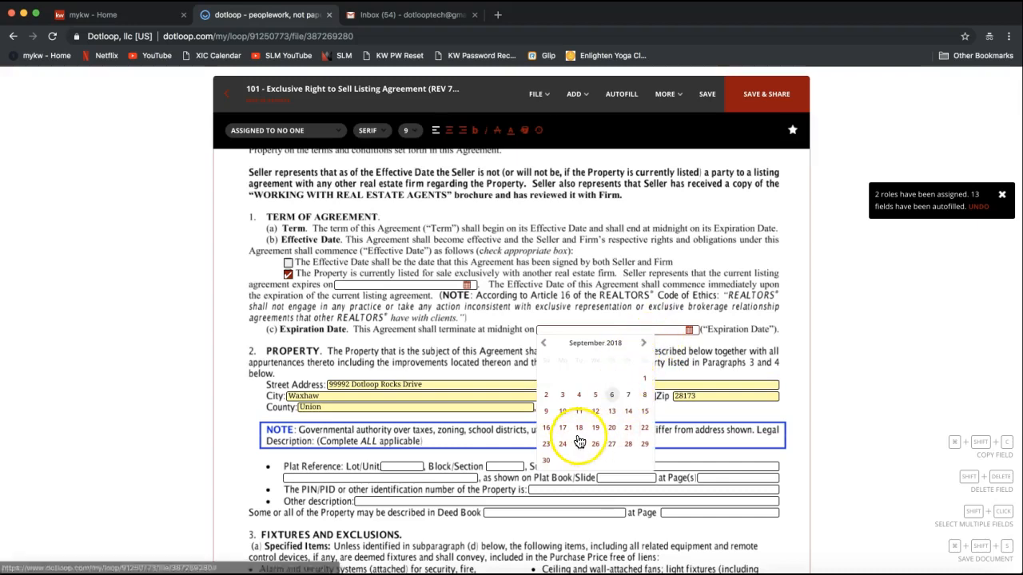
left_click(644, 344)
left_click(644, 344)
left_click(643, 343)
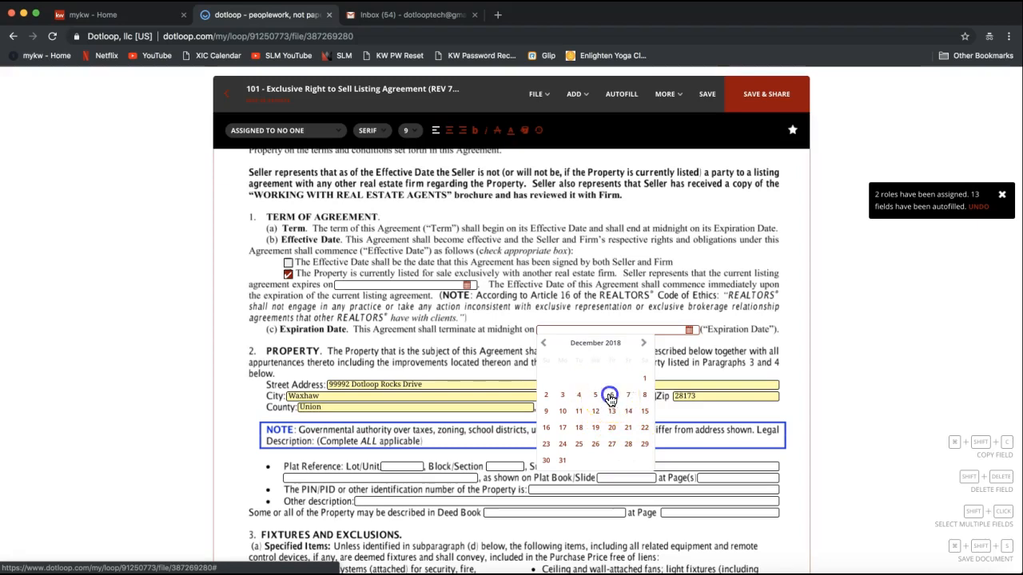
left_click(611, 395)
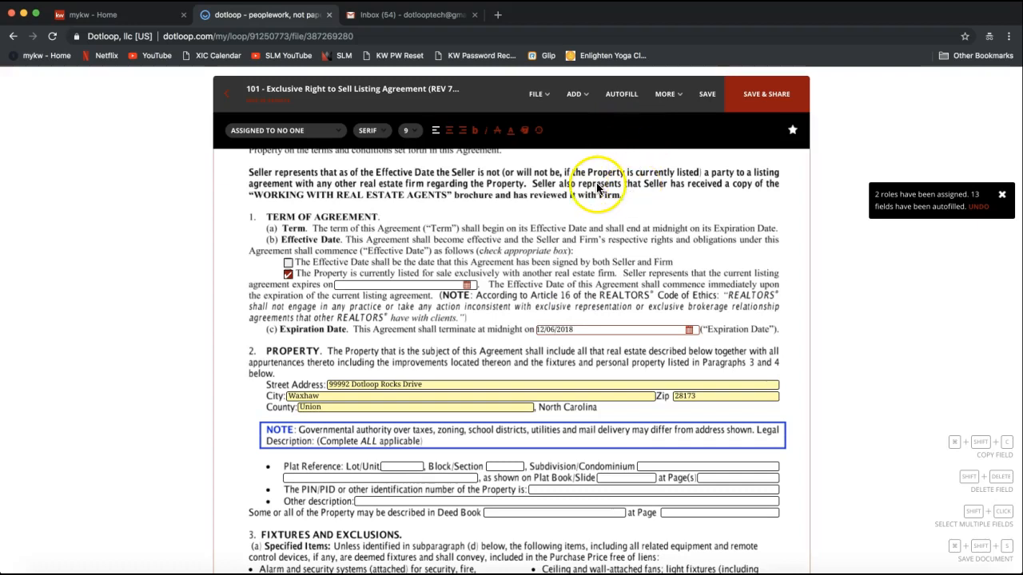
Save the agreement changes, close the Autofill dialog, and scroll to page 1's footer
left_click(616, 101)
left_click(612, 373)
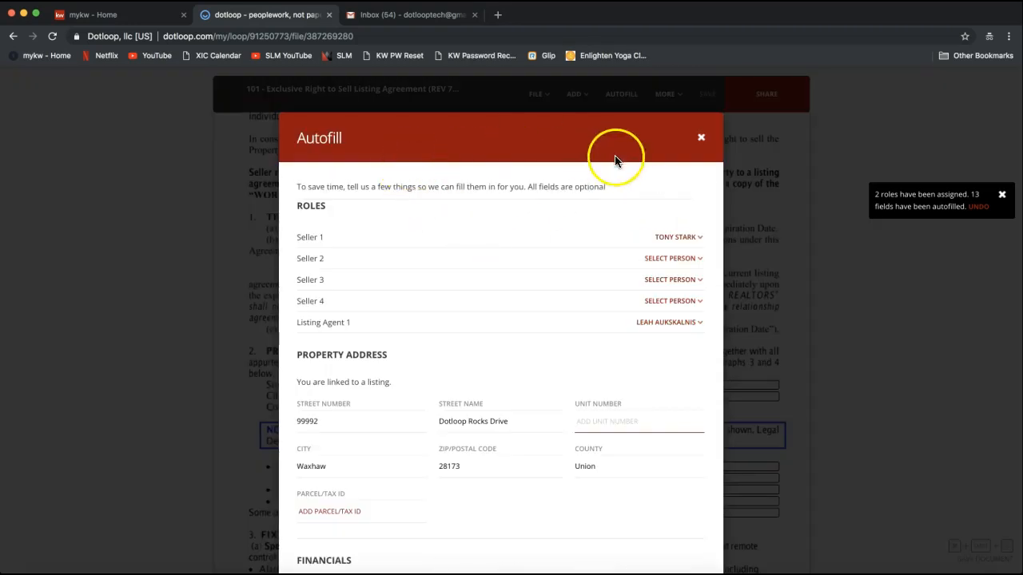
left_click(702, 138)
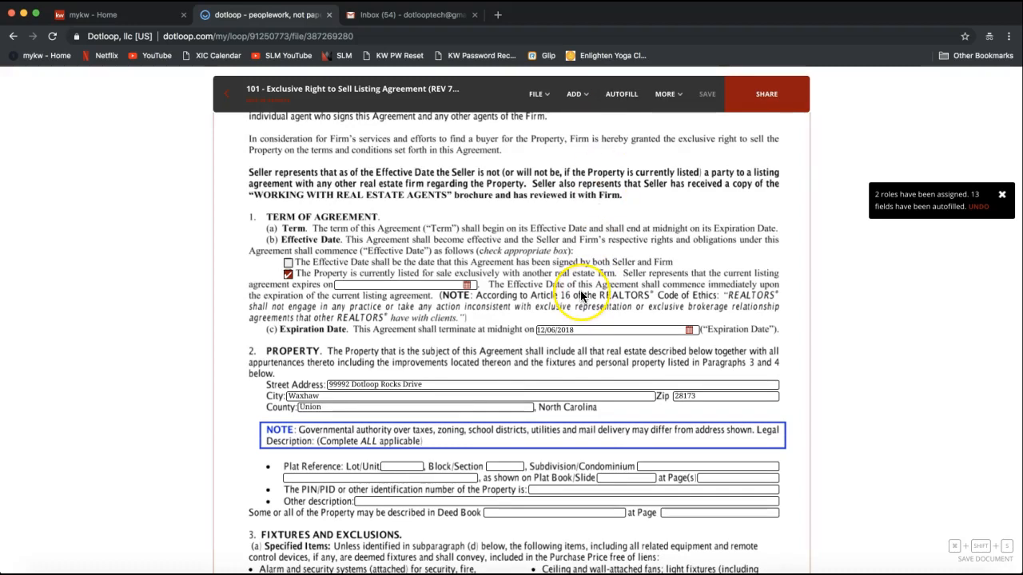
scroll(581, 296, "down", 3)
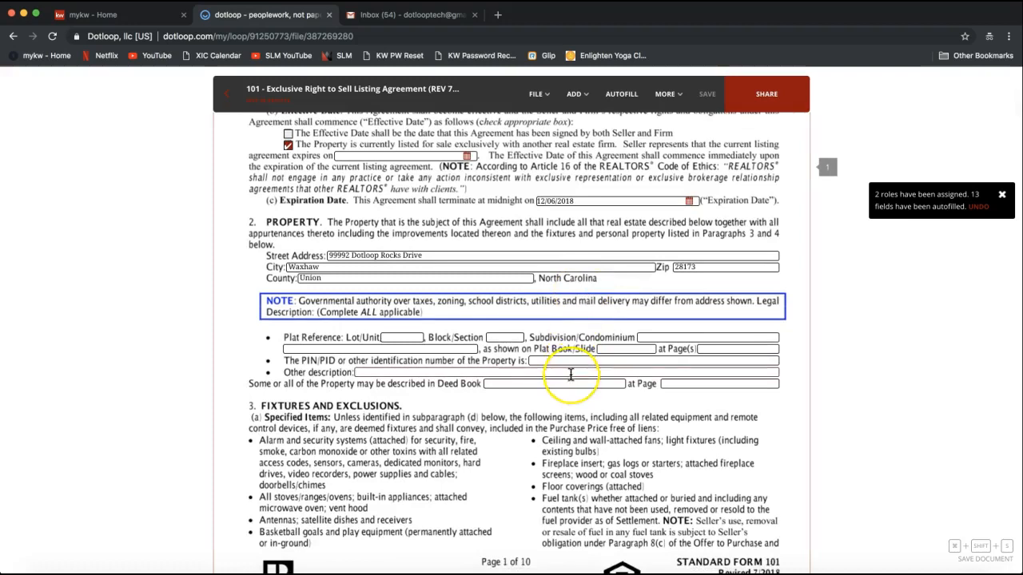
scroll(570, 371, "down", 2)
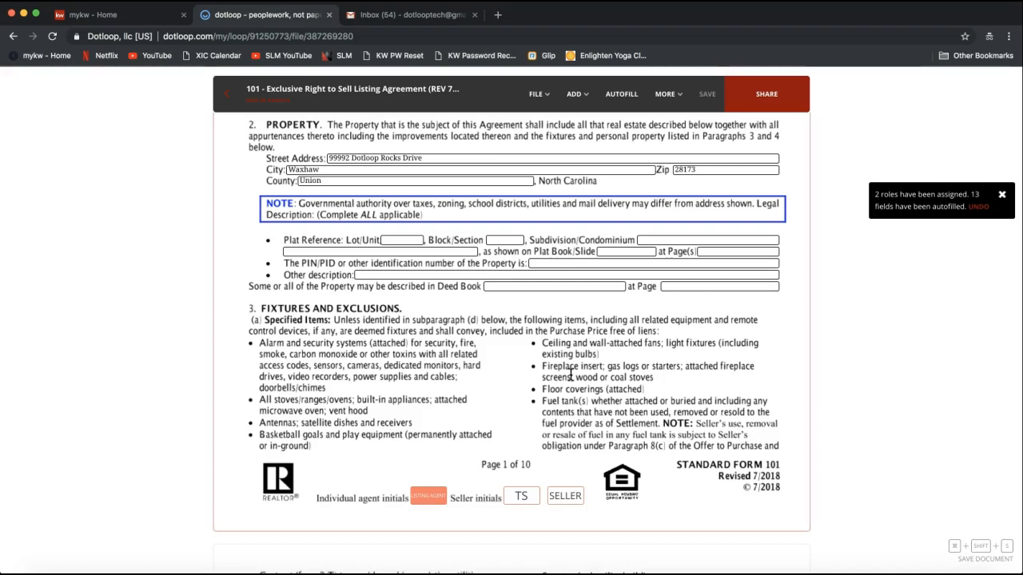
Review page 1's initials row by selecting the seller's TS initials box
scroll(559, 388, "down", 2)
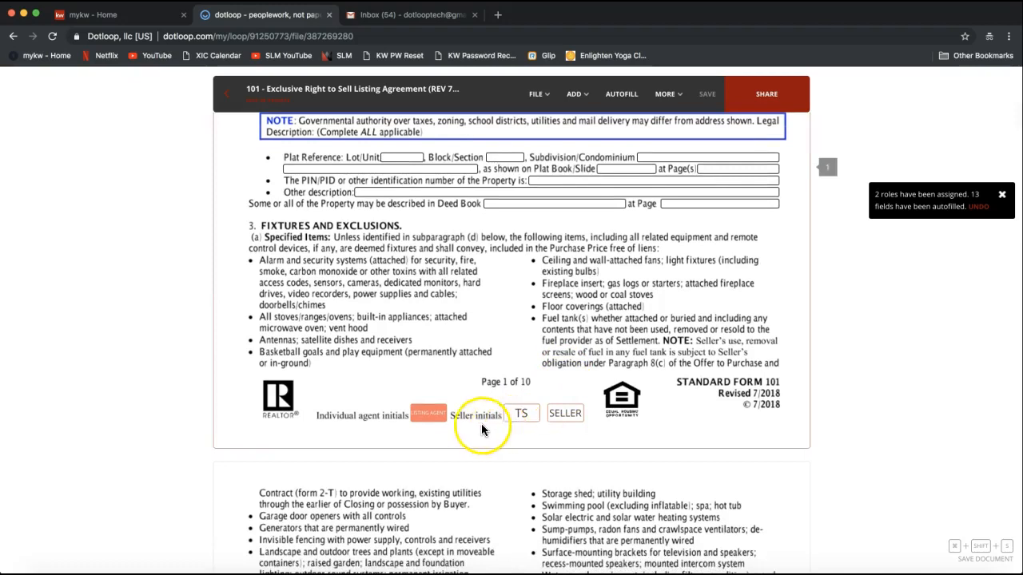
left_click(525, 417)
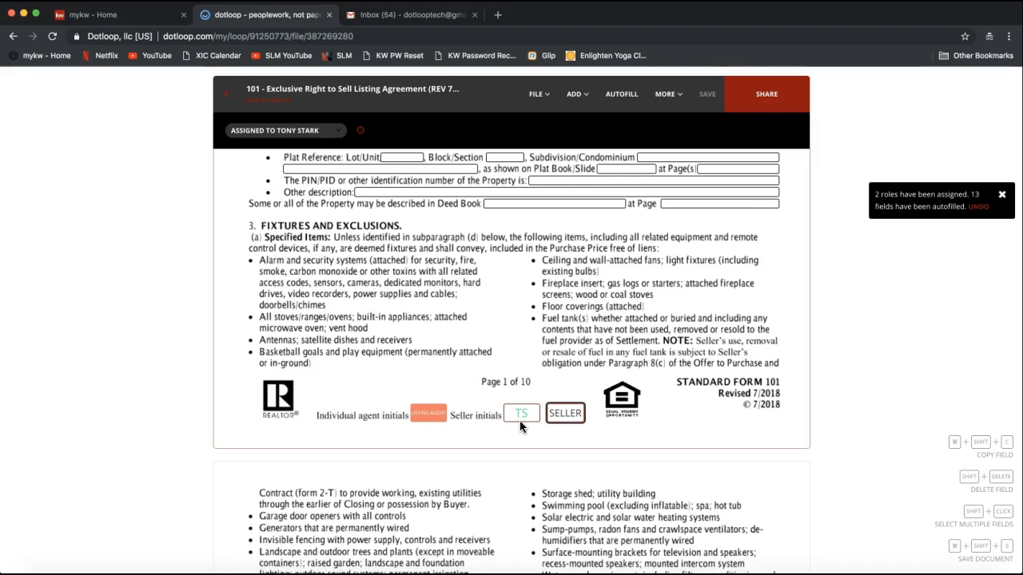
left_click(533, 417)
left_click(523, 414)
left_click(528, 414)
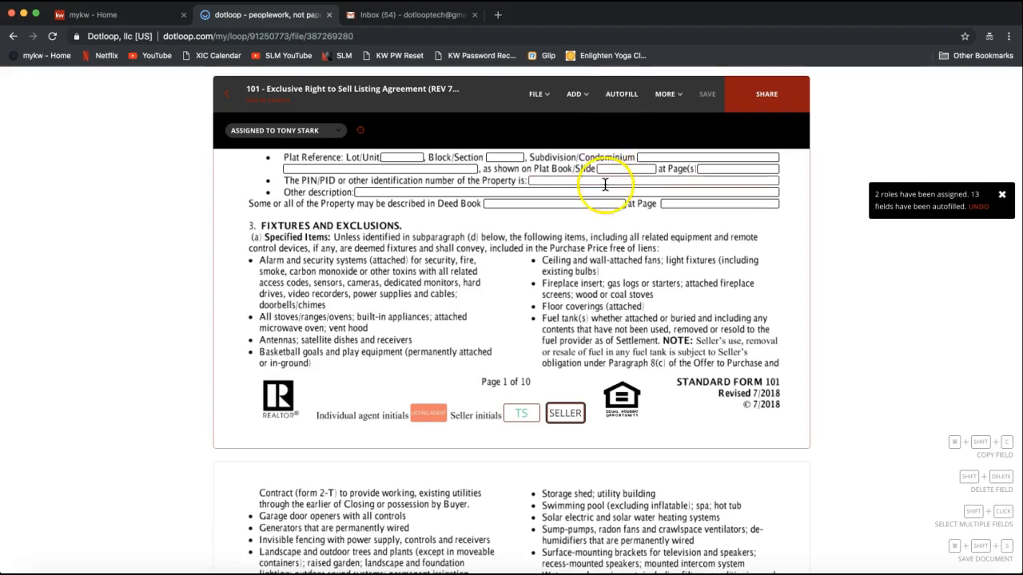
scroll(480, 346, "down", 1)
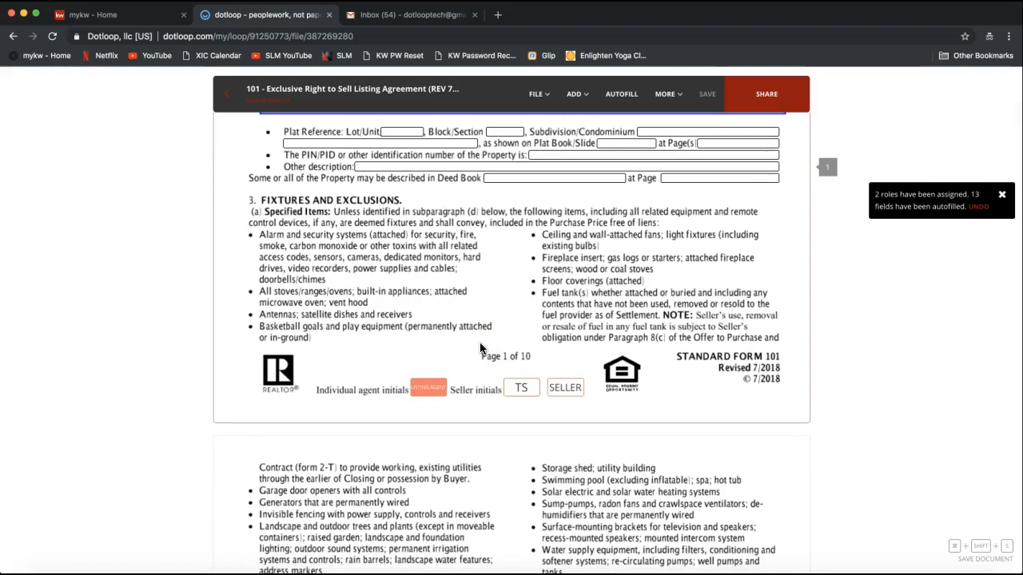
left_click(525, 389)
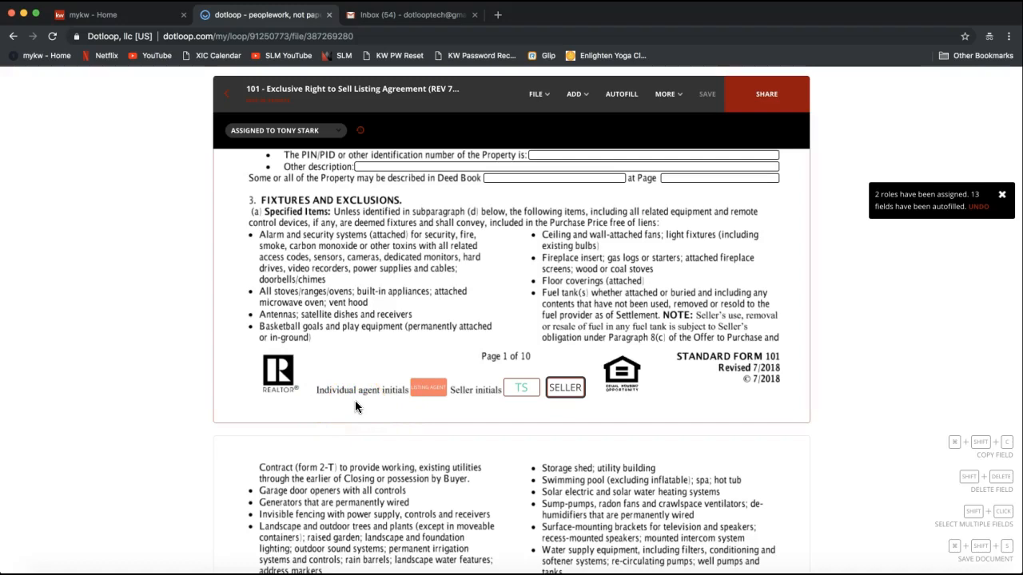
Select page 1's agent initials box and choose Sign now to reach signature adoption
left_click(435, 395)
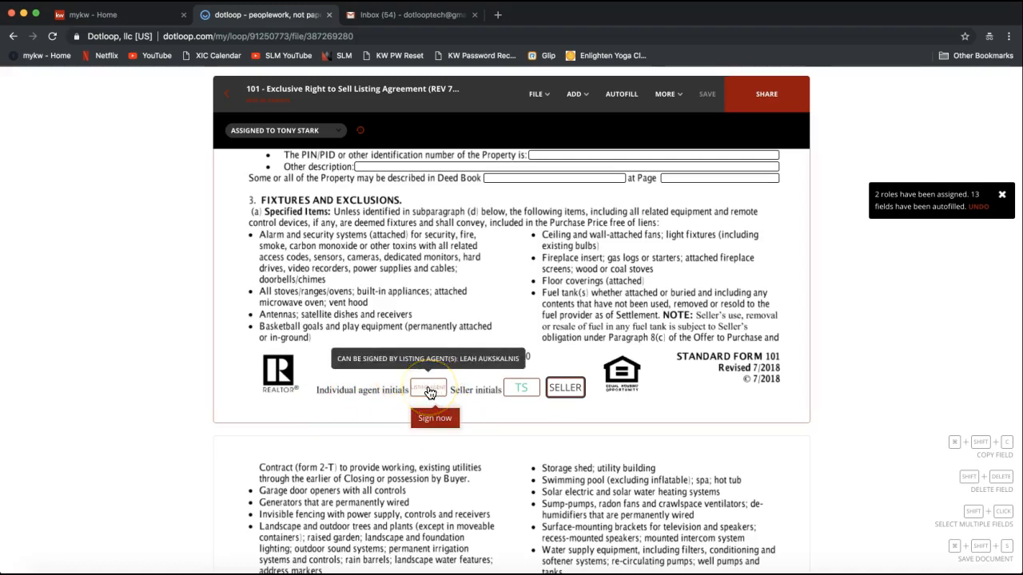
left_click(427, 394)
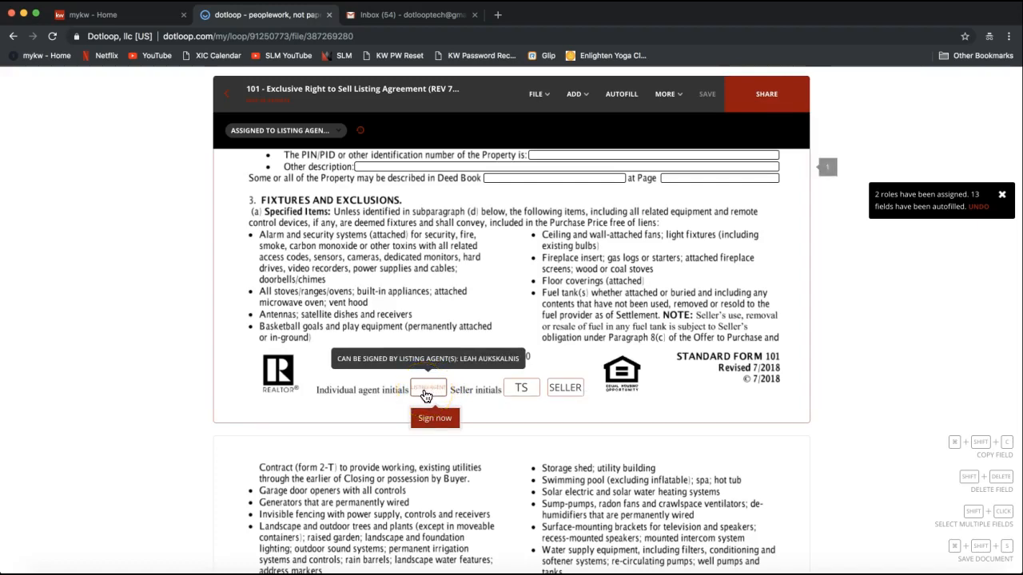
left_click(432, 418)
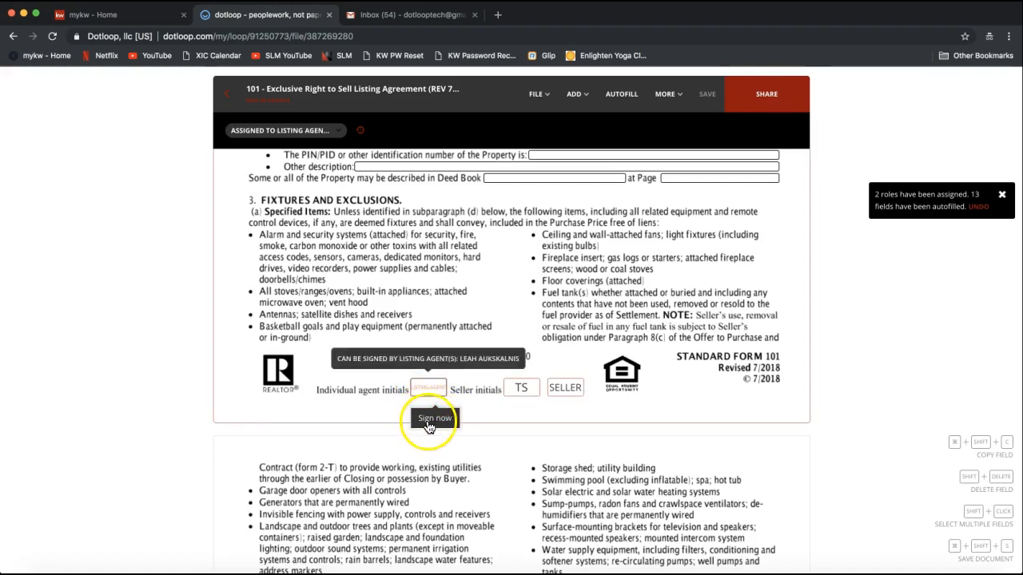
left_click(427, 389)
left_click(432, 418)
left_click(413, 379)
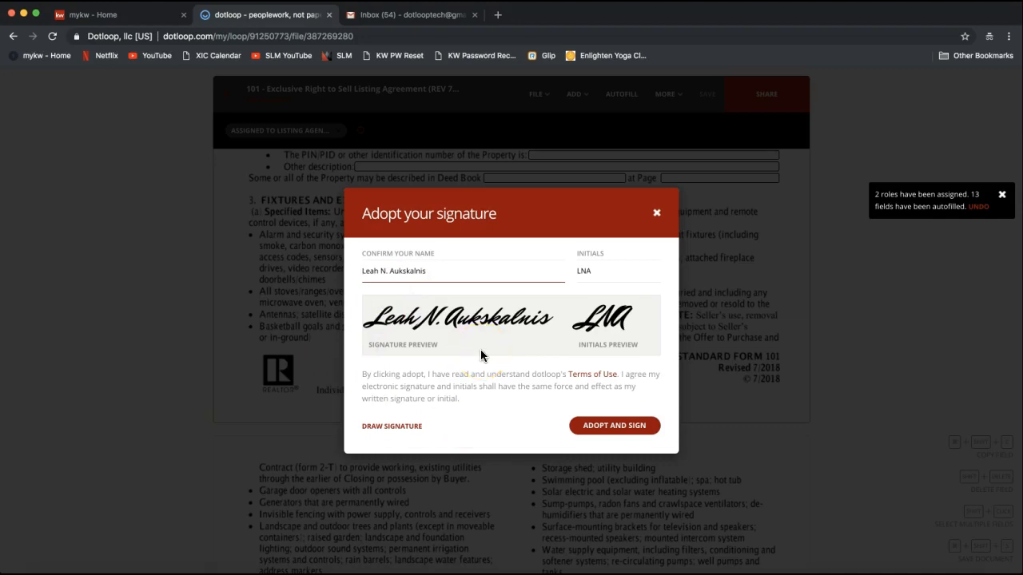
Confirm the agent's name and LNA initials, then adopt and sign page 1's initials
double_click(384, 273)
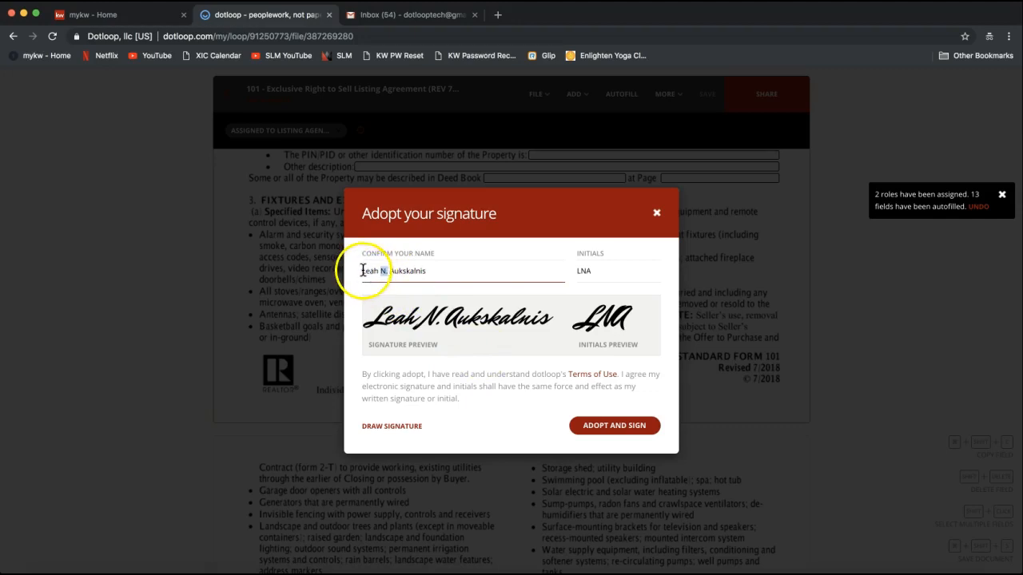
left_click(421, 271)
left_click_drag(420, 271, 354, 270)
left_click(592, 271)
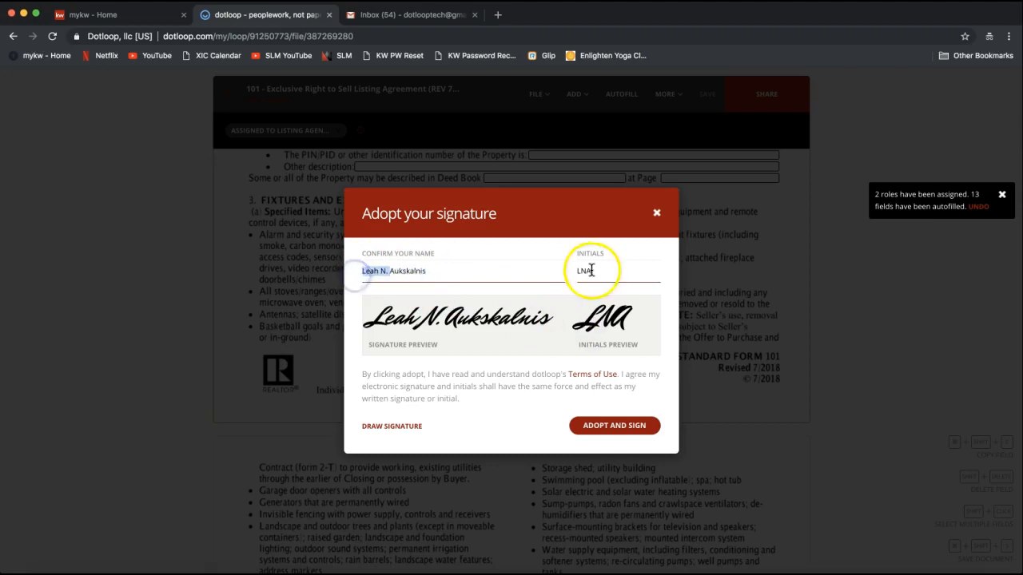
left_click(389, 430)
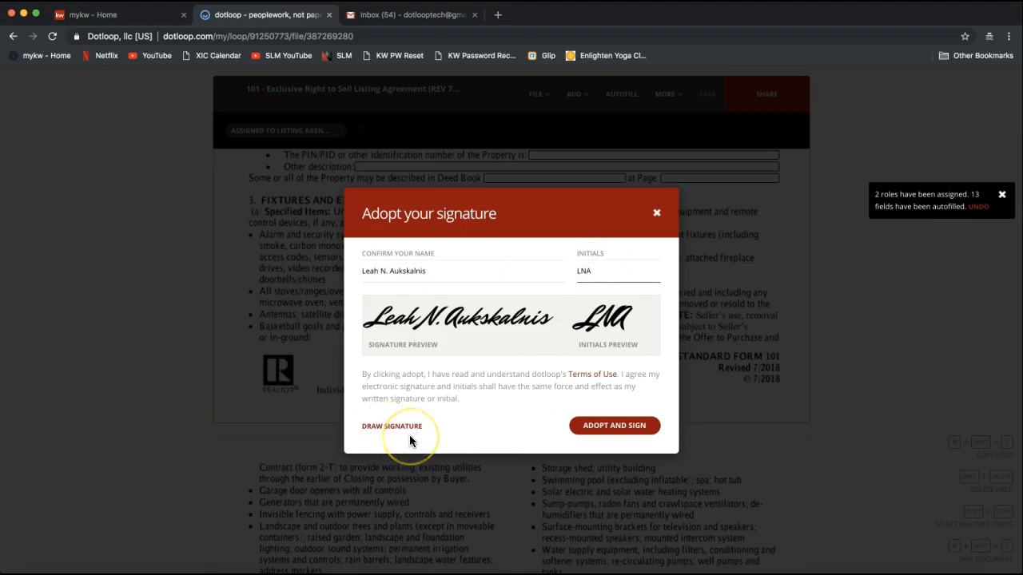
left_click(373, 428)
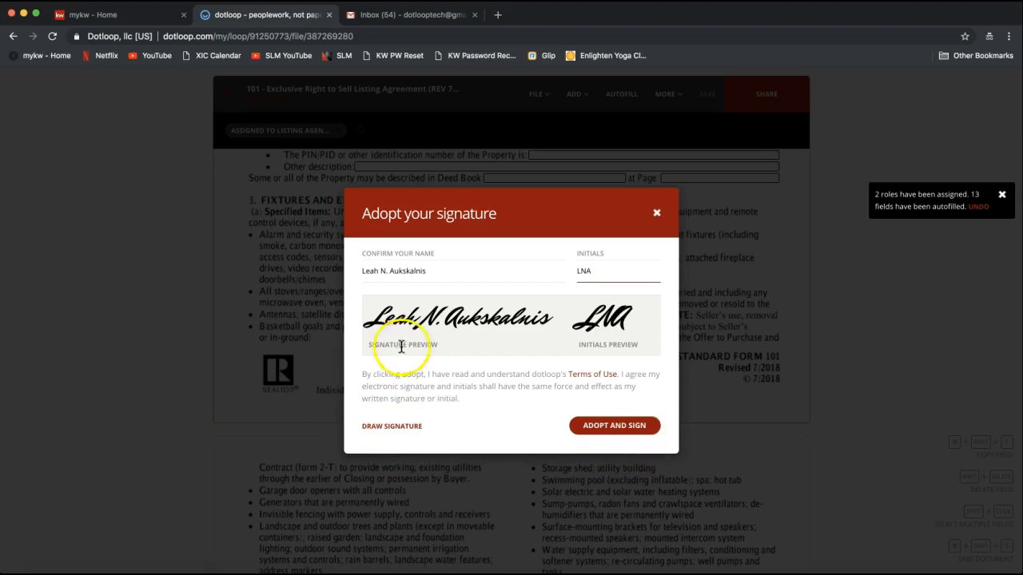
left_click(612, 428)
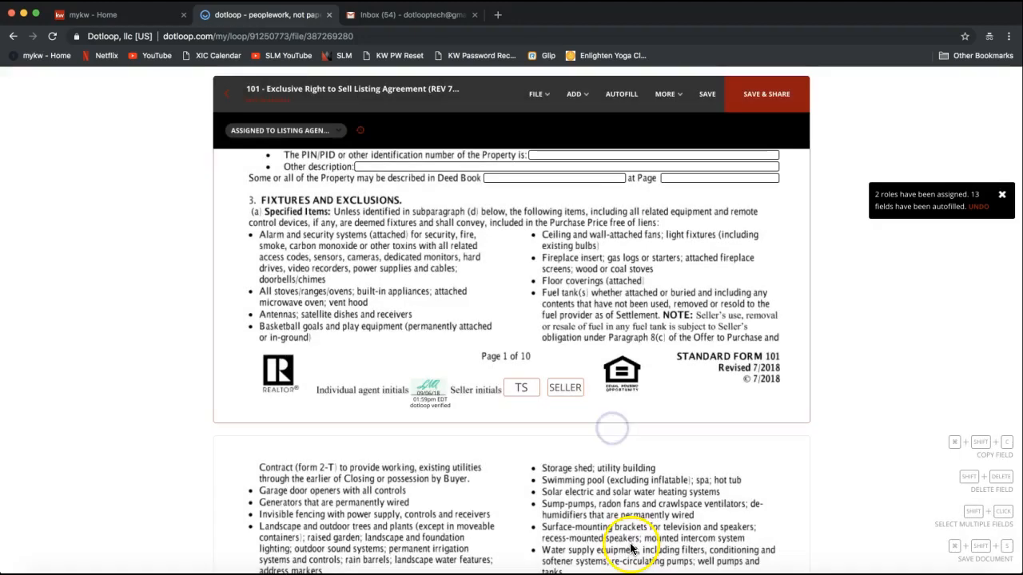
Inspect the newly stamped agent initials and the seller's TS initials box on page 1
left_click(430, 392)
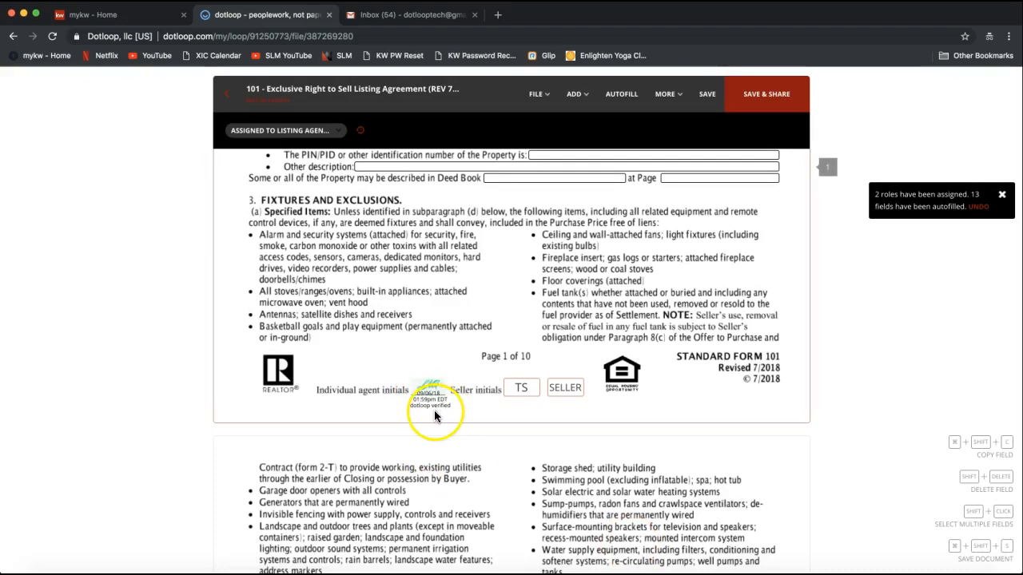
left_click(517, 390)
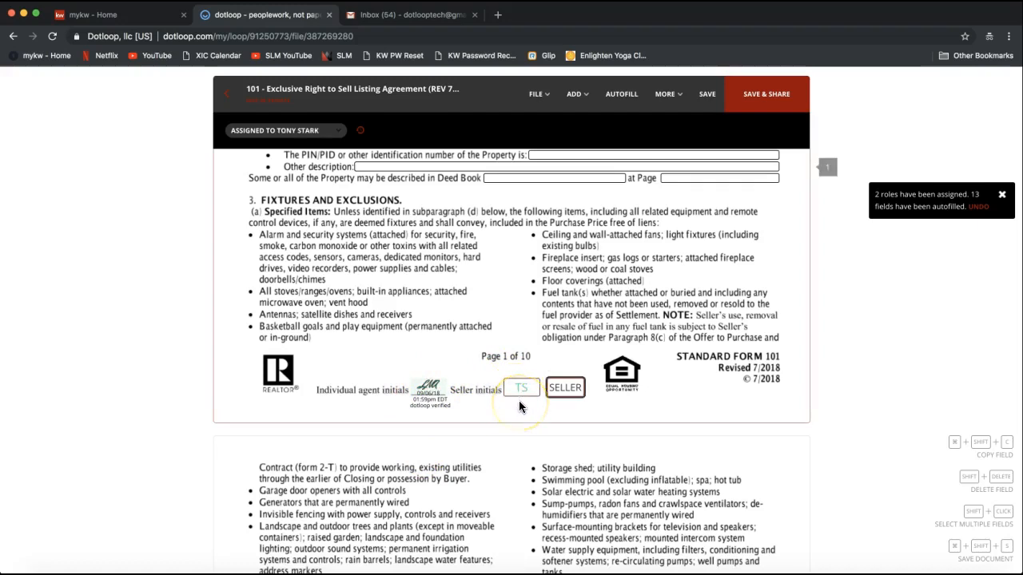
left_click(432, 386)
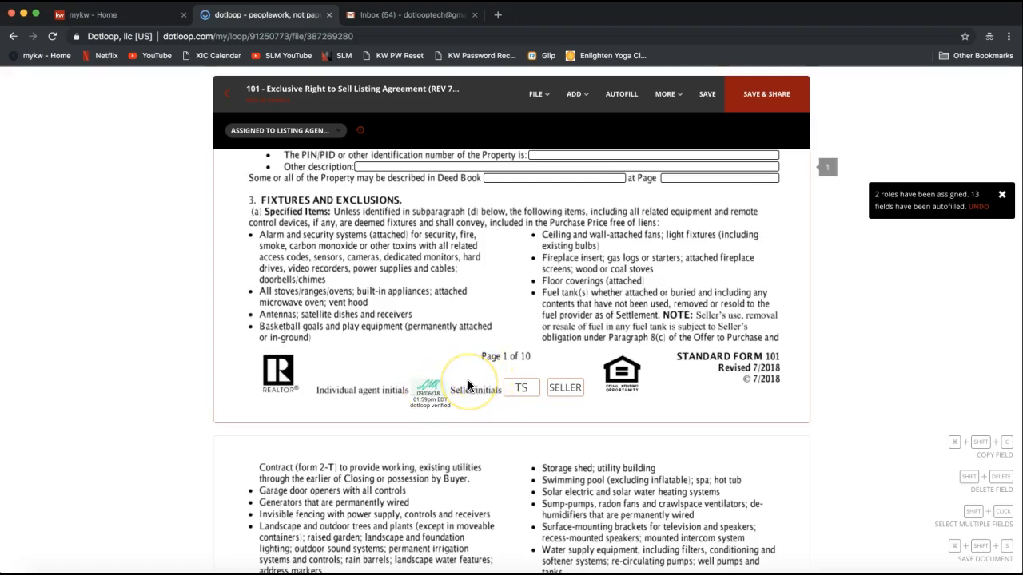
Sign the agent initials box at the page 2 footer with Sign now
scroll(468, 386, "down", 5)
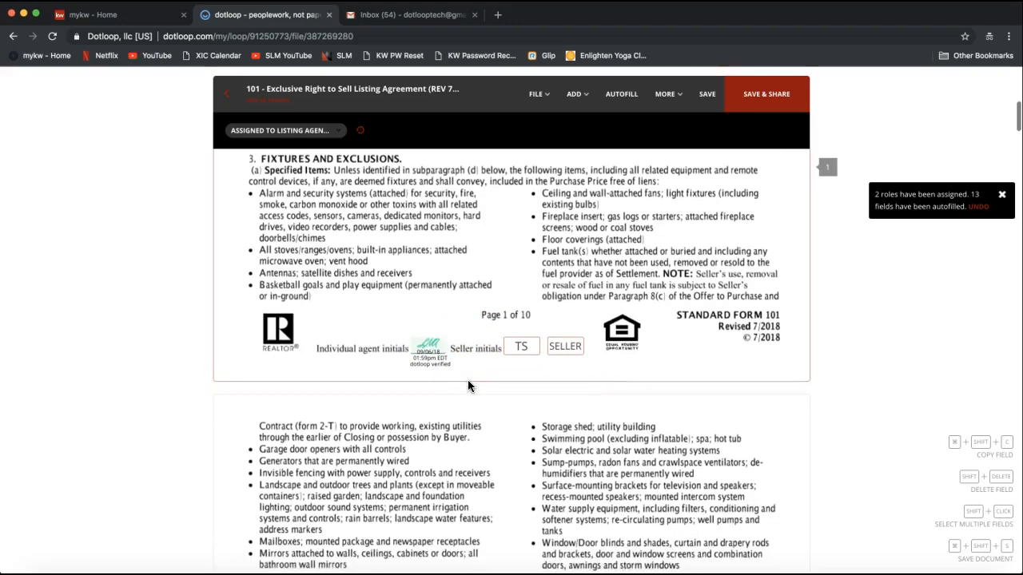
scroll(468, 380, "down", 10)
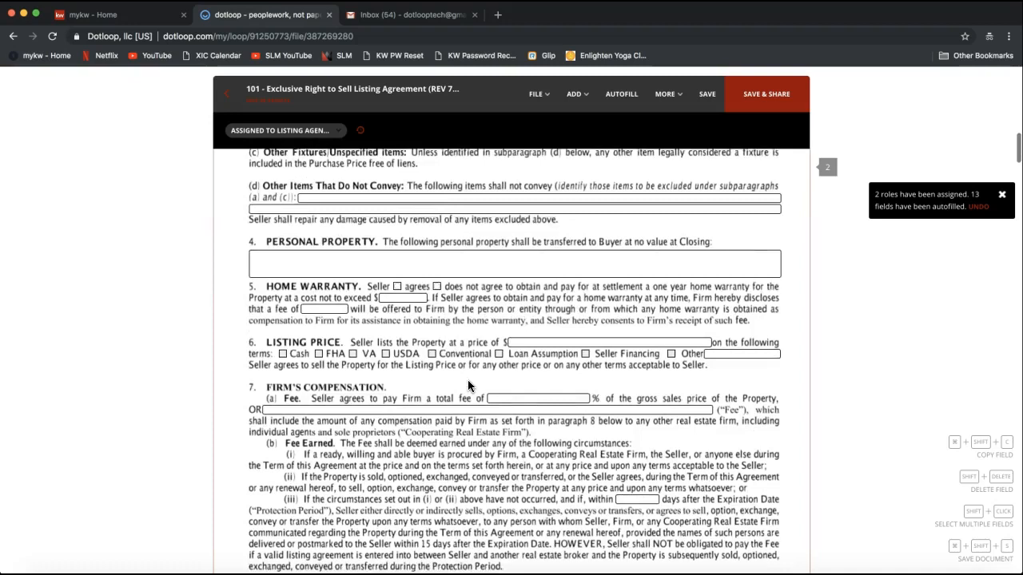
scroll(460, 362, "down", 2)
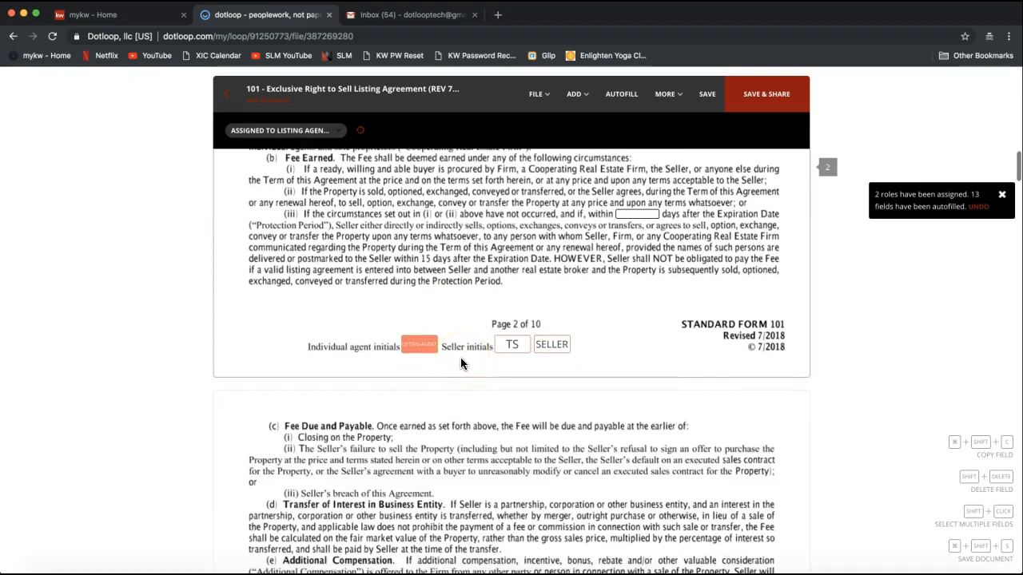
left_click(424, 350)
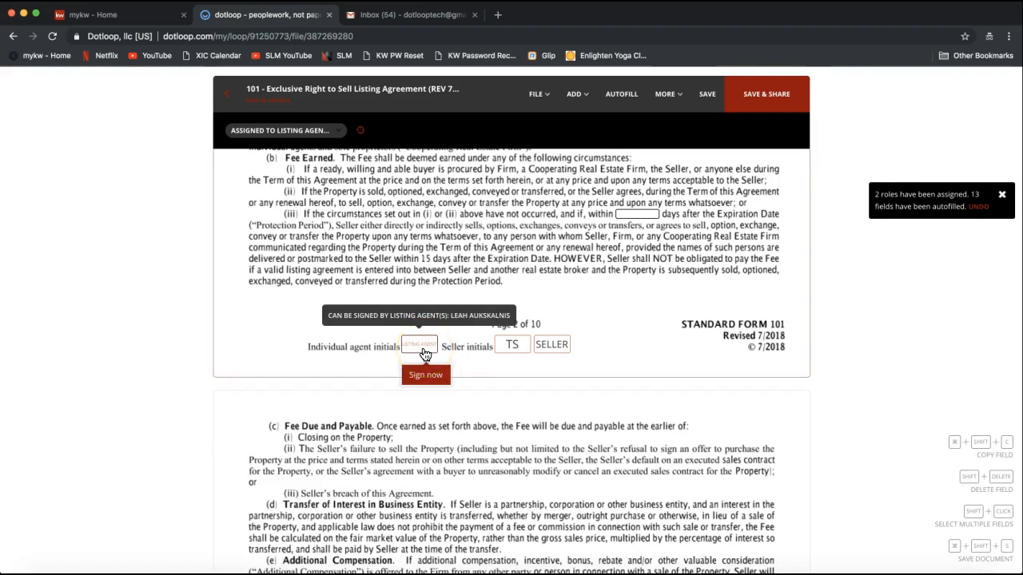
left_click(425, 375)
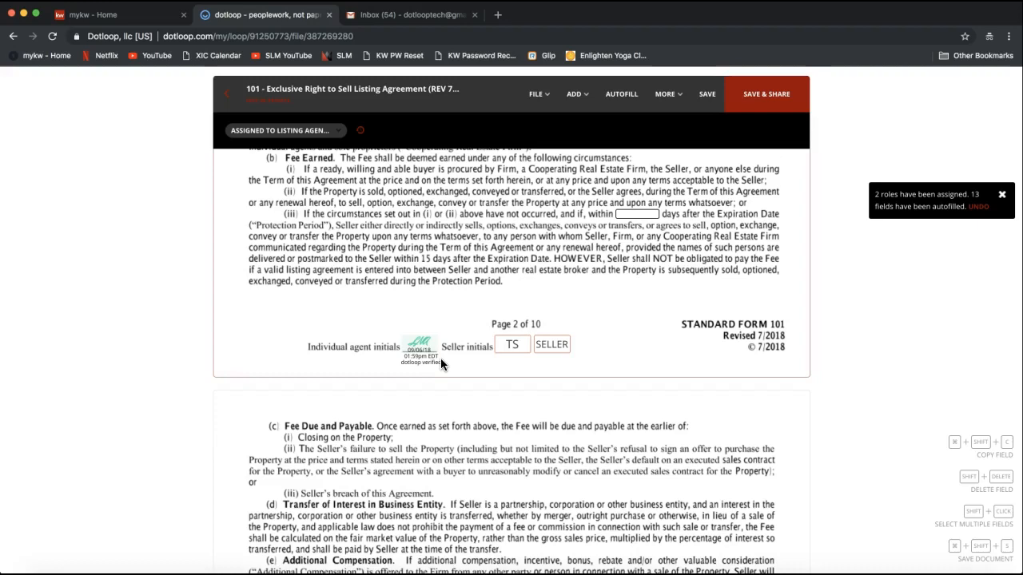
scroll(477, 381, "down", 15)
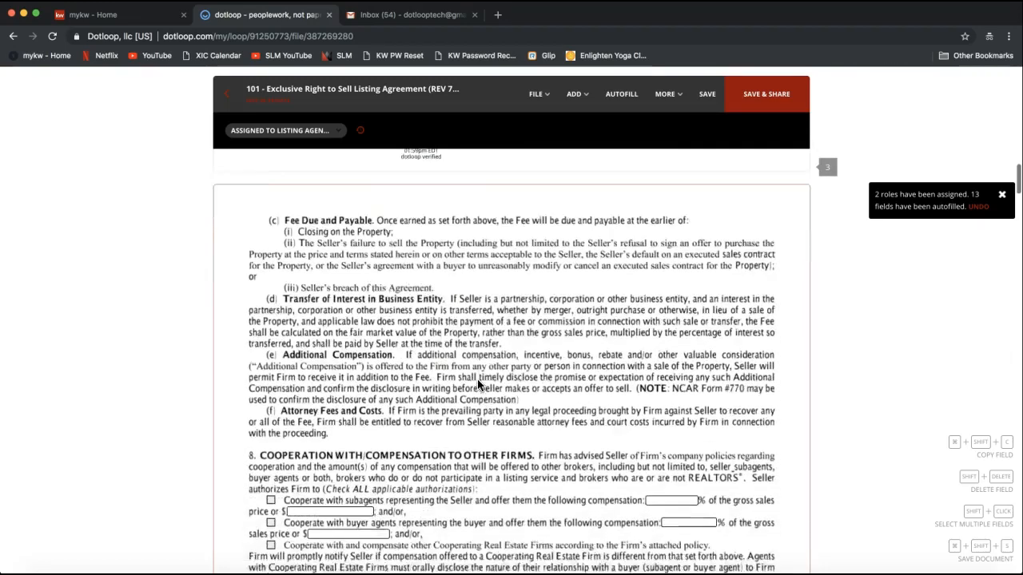
scroll(477, 386, "down", 15)
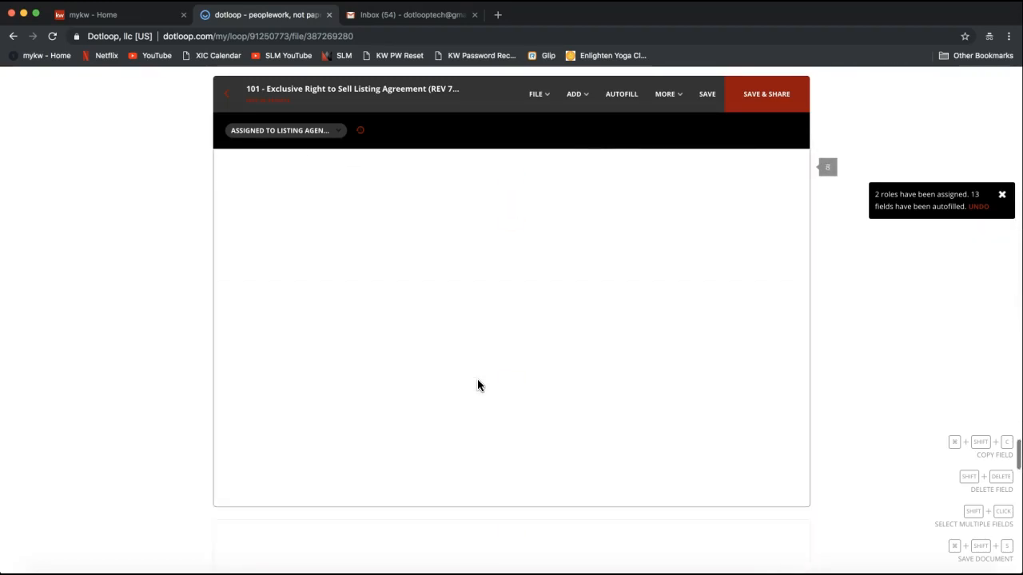
Check page 10's seller signature line and select the LISTING AGENT SIGN HERE field
scroll(479, 385, "down", 15)
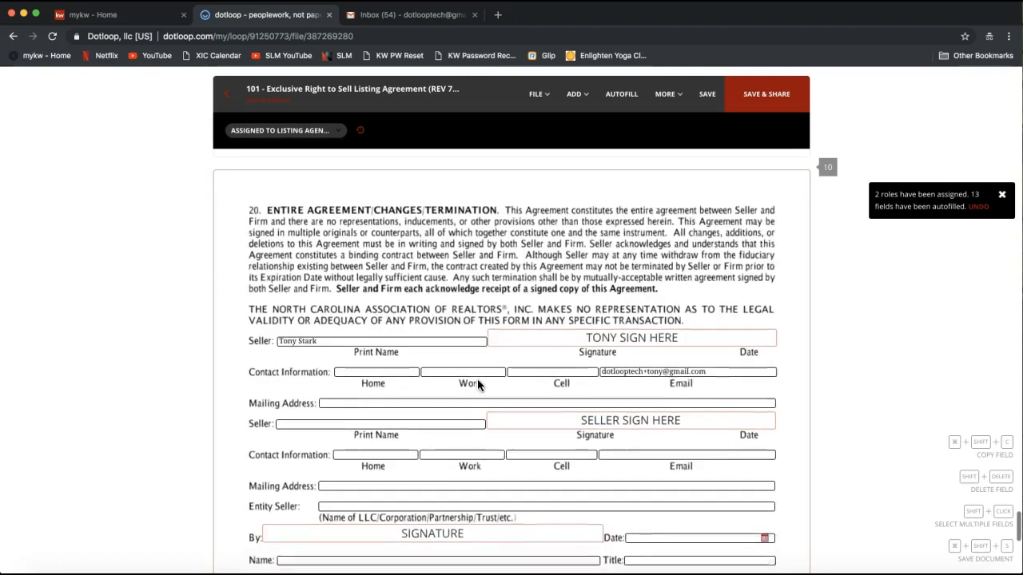
scroll(478, 385, "up", 2)
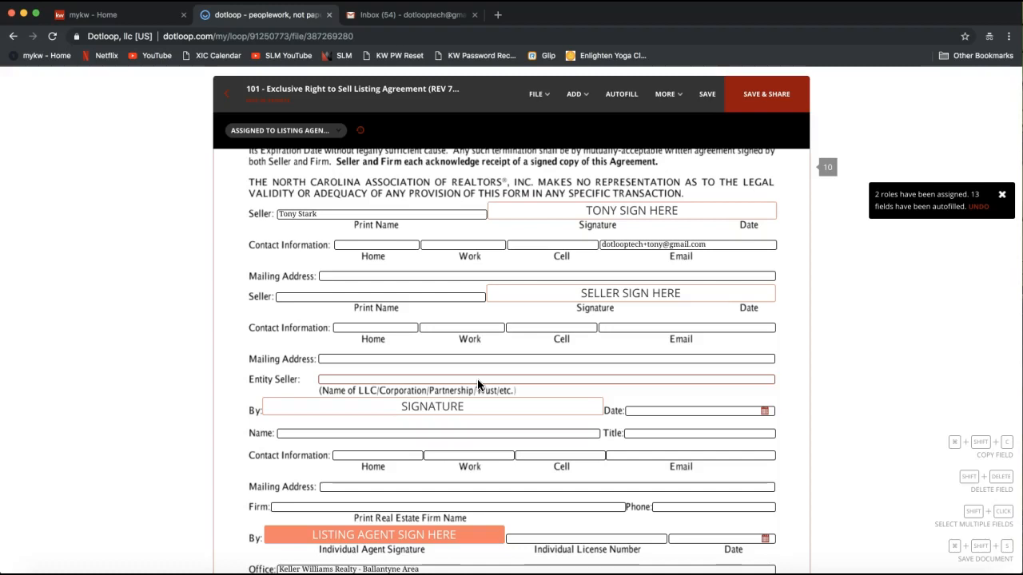
left_click(571, 216)
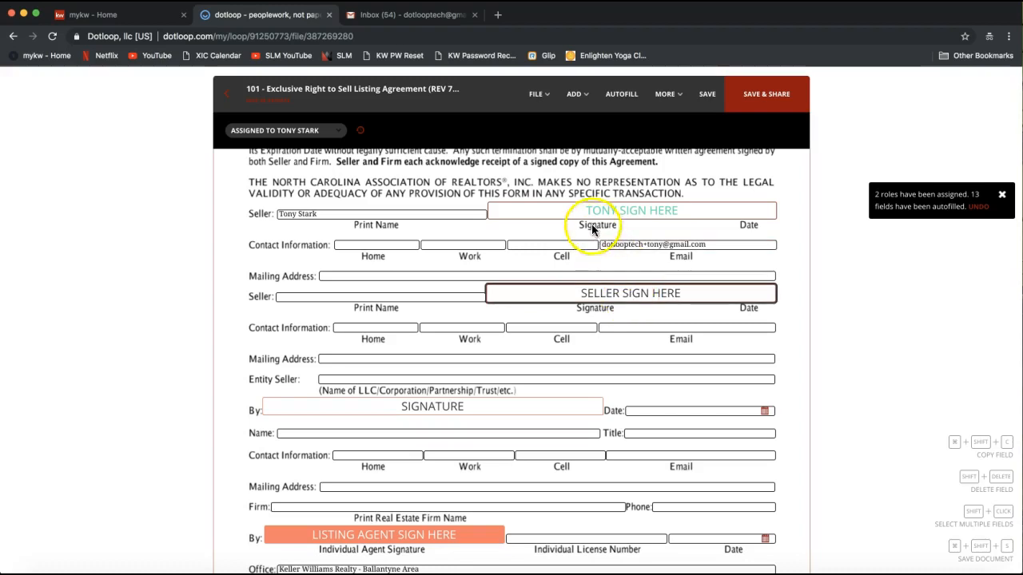
scroll(444, 360, "down", 3)
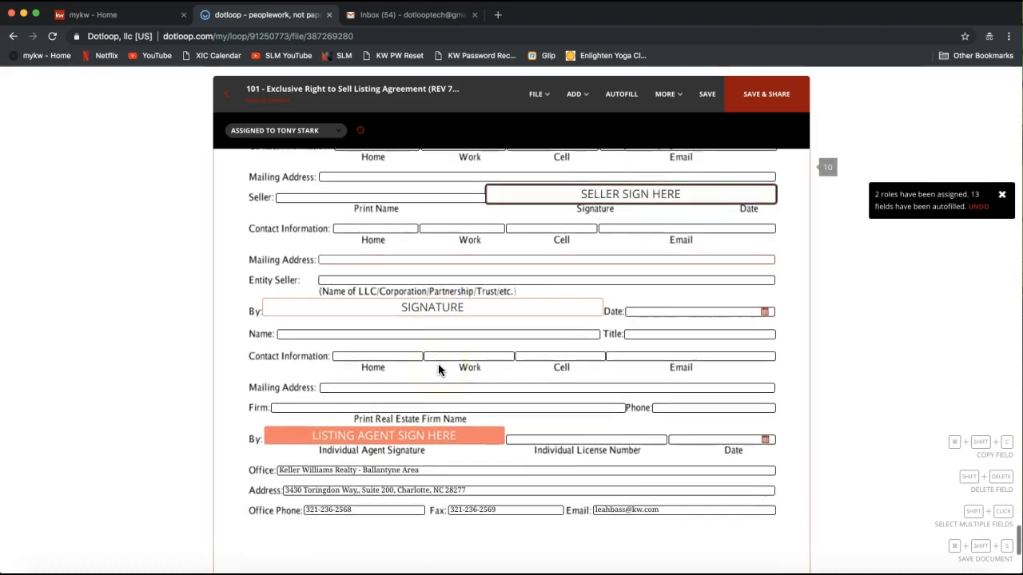
left_click(384, 442)
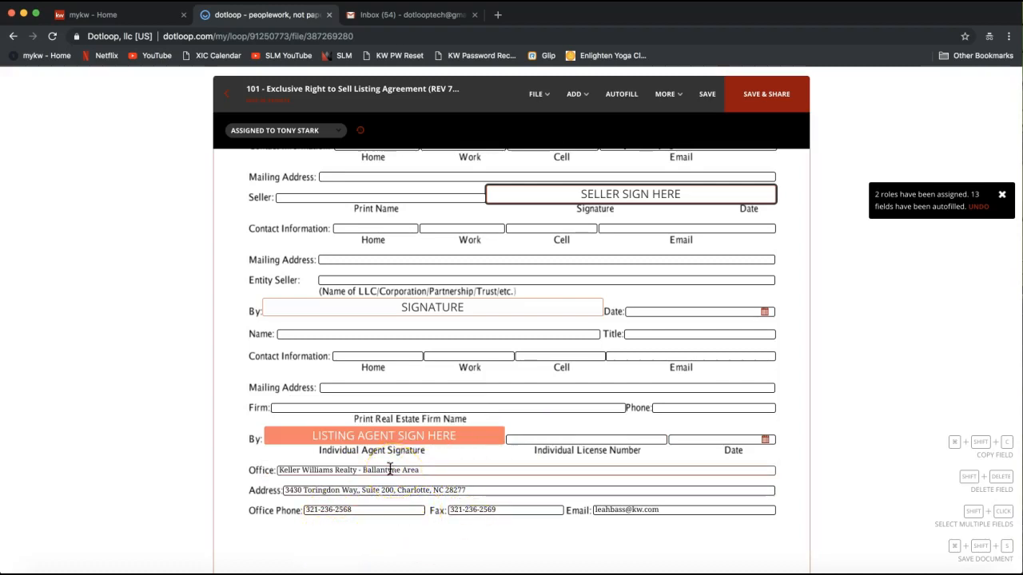
left_click(349, 445)
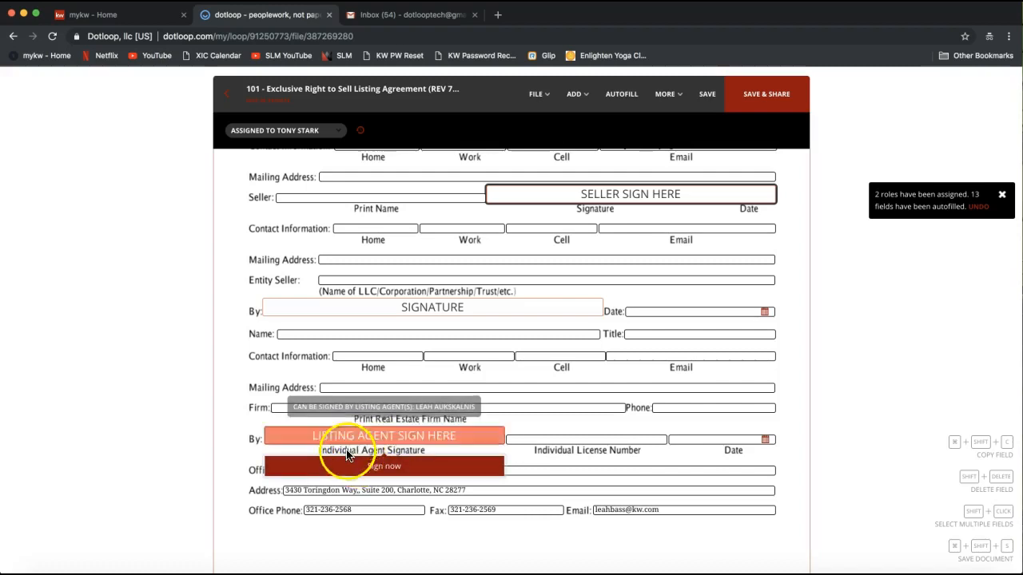
Sign the listing agent signature line on page 10 and open the FILE menu
left_click(343, 468)
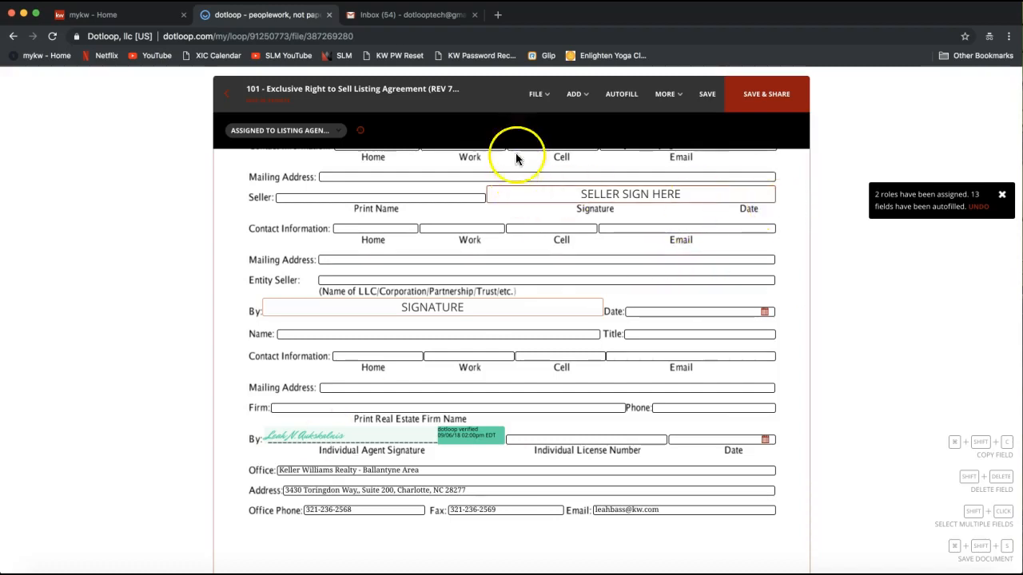
left_click(537, 94)
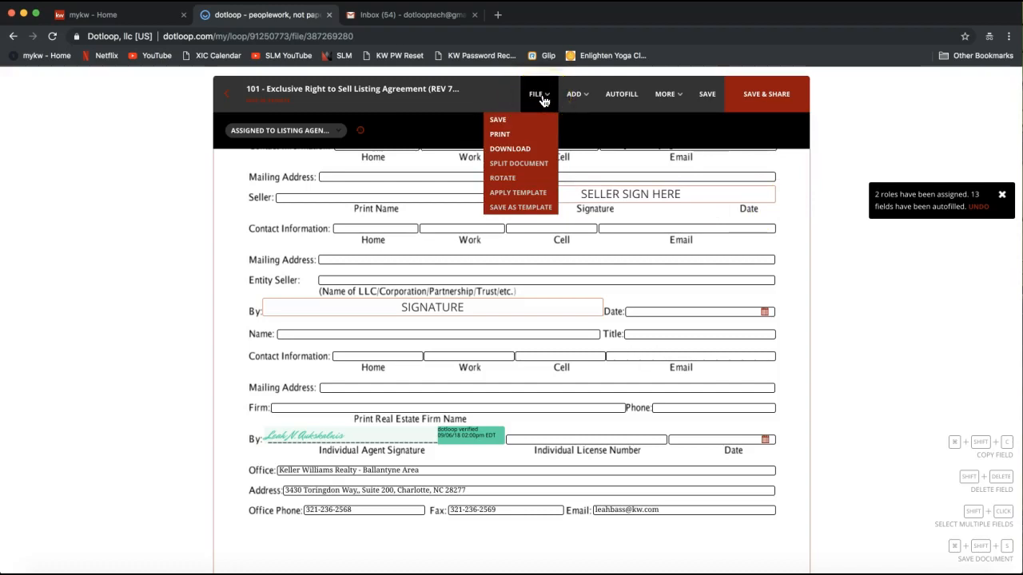
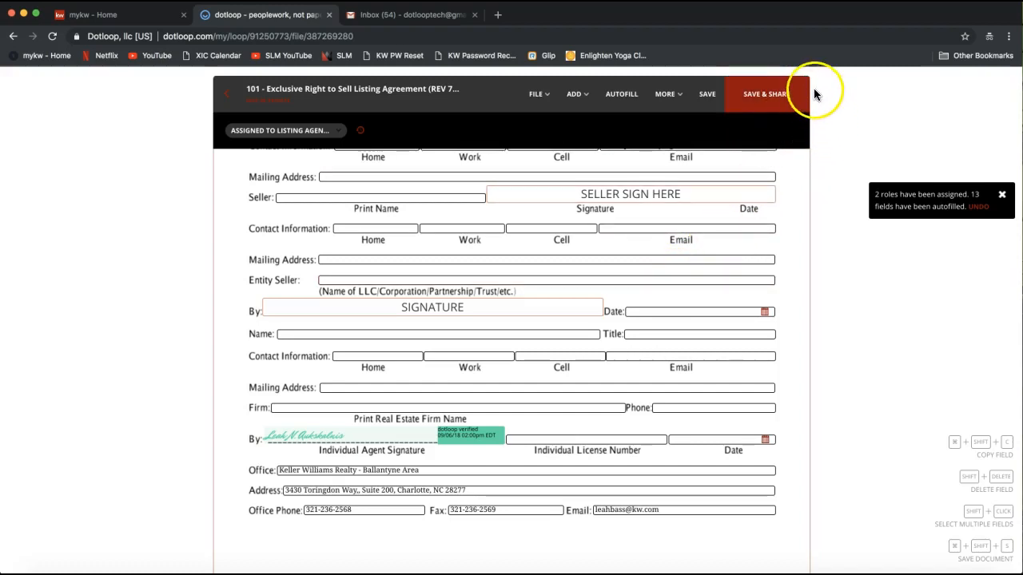
Save the agreement and review the Share Document dialog's Document, Who Has Access and Add People sections
left_click(786, 103)
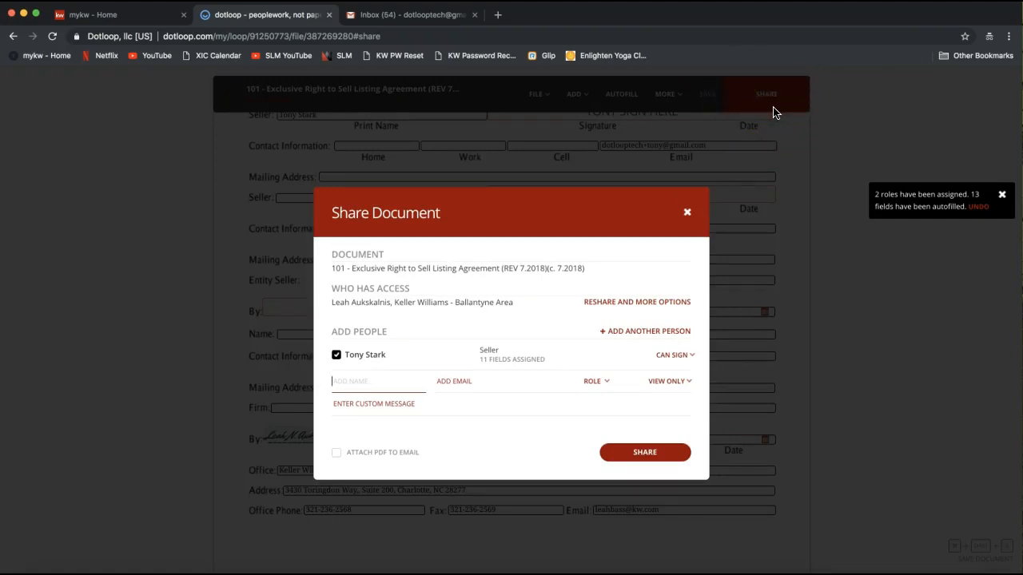
left_click_drag(334, 212, 459, 215)
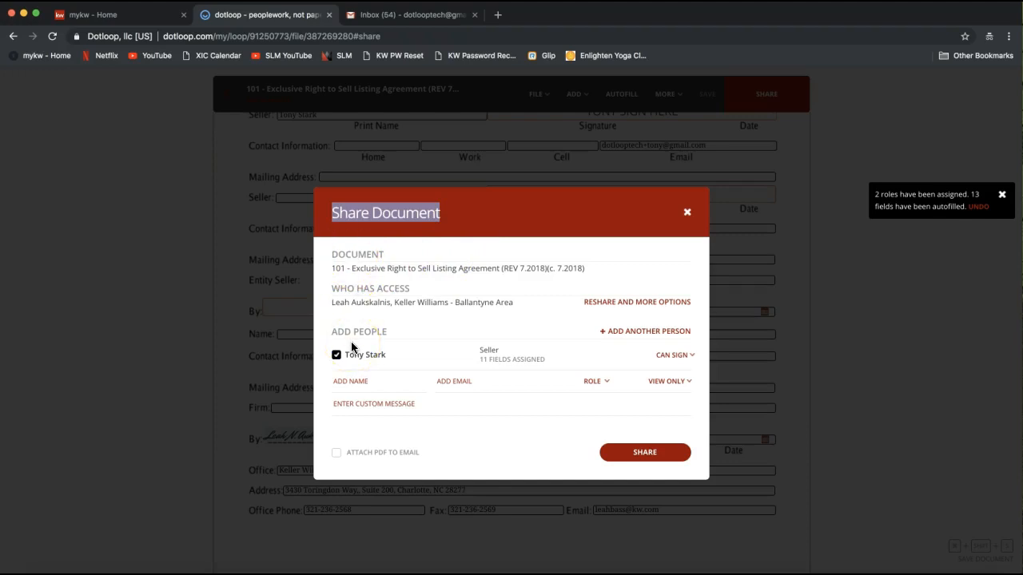
double_click(342, 254)
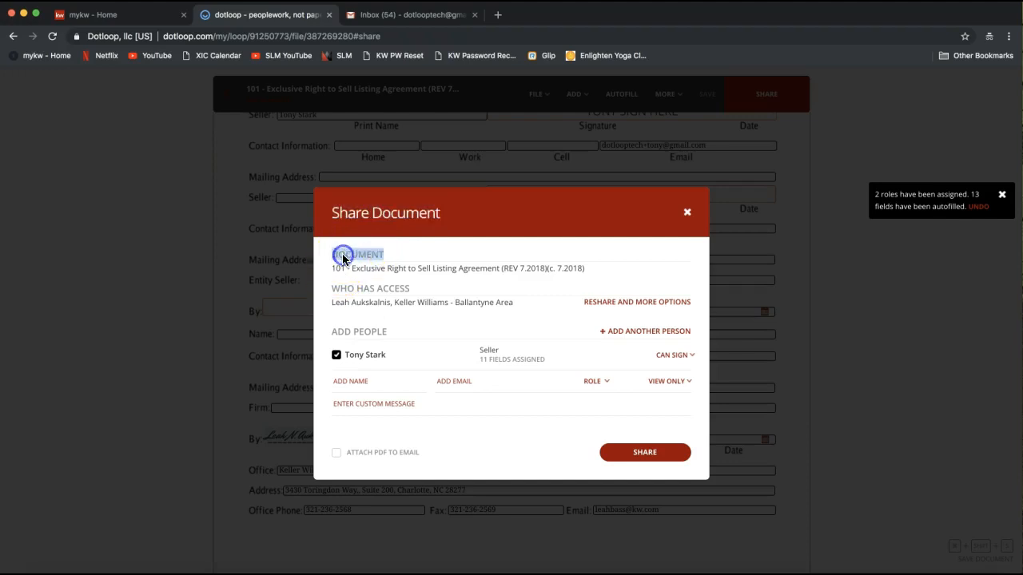
left_click_drag(335, 270, 587, 272)
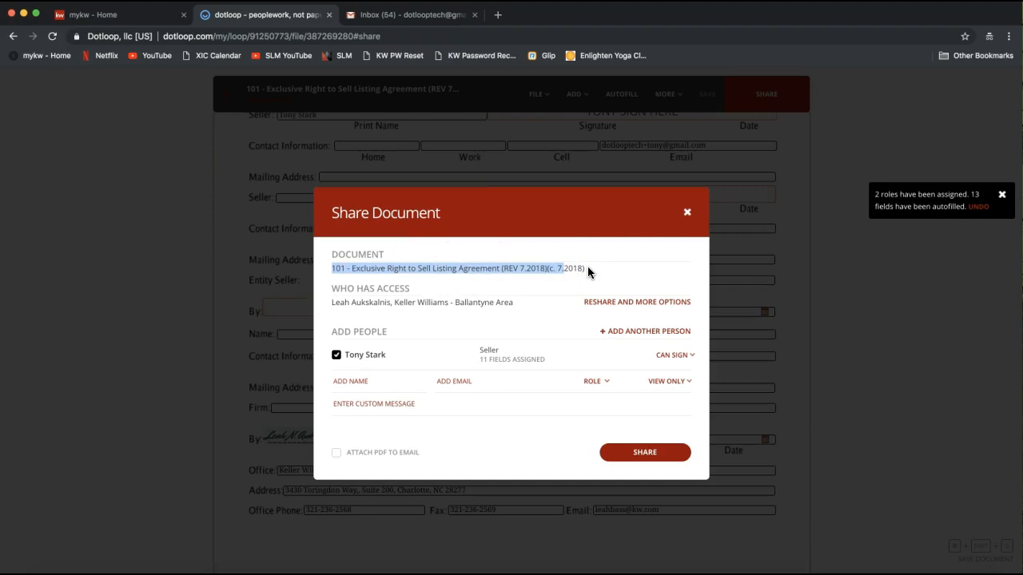
left_click_drag(328, 290, 412, 292)
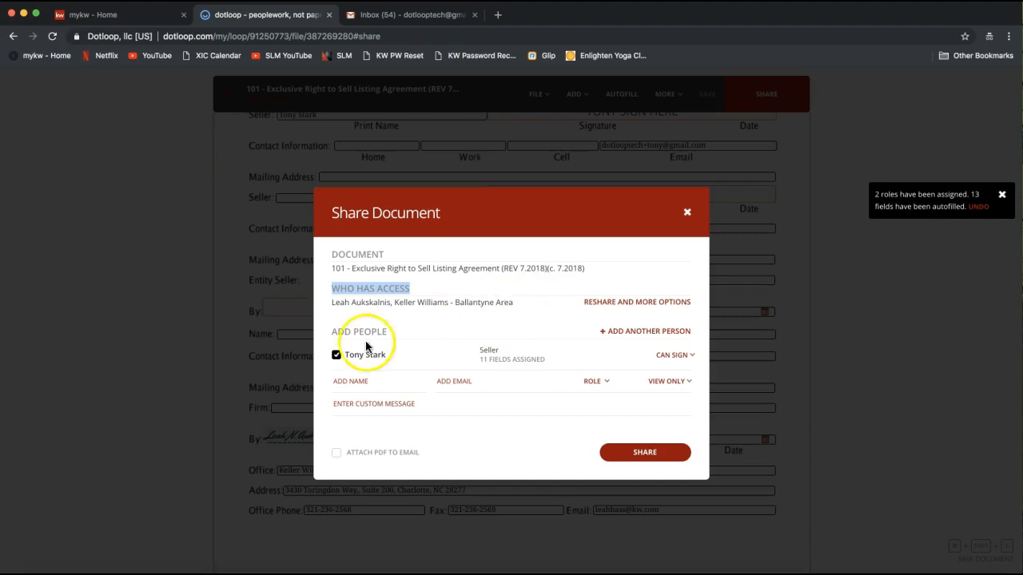
left_click_drag(331, 333, 394, 334)
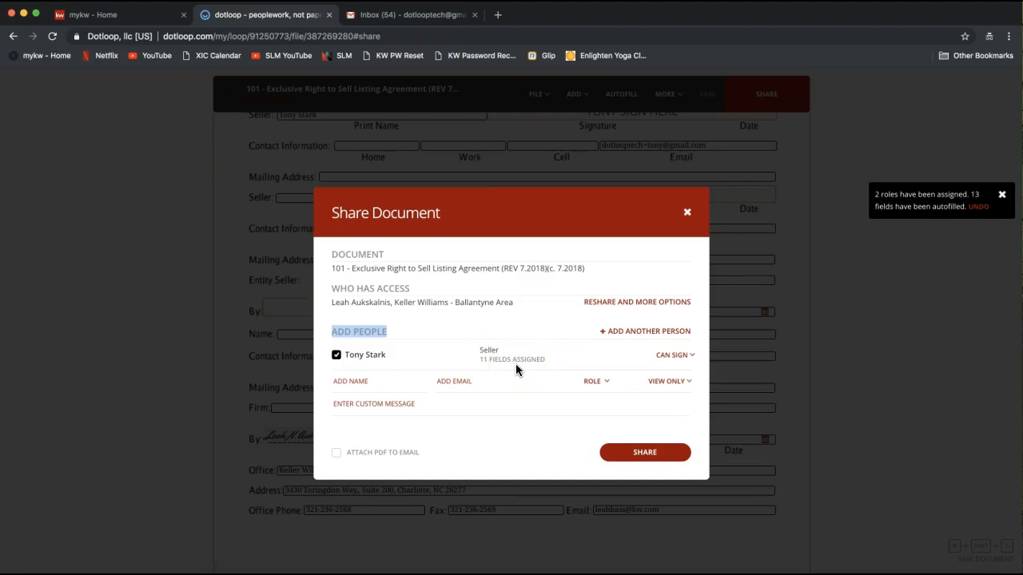
left_click(676, 362)
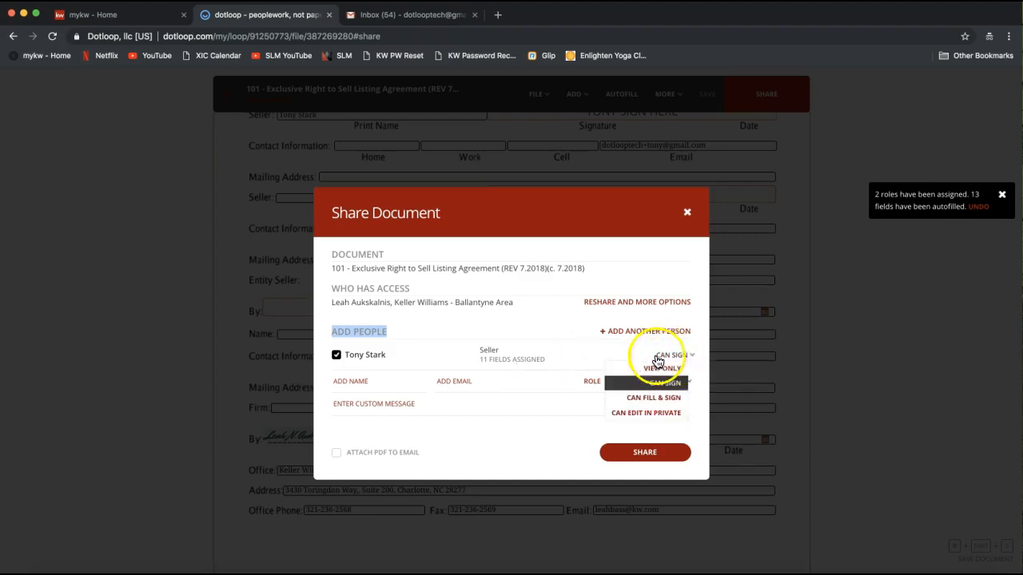
left_click(696, 350)
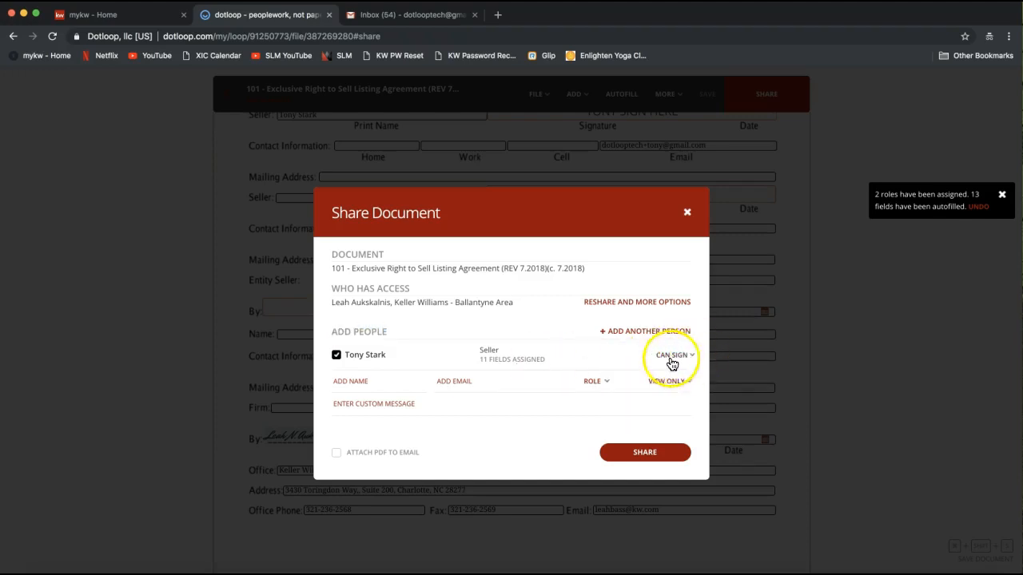
left_click(680, 364)
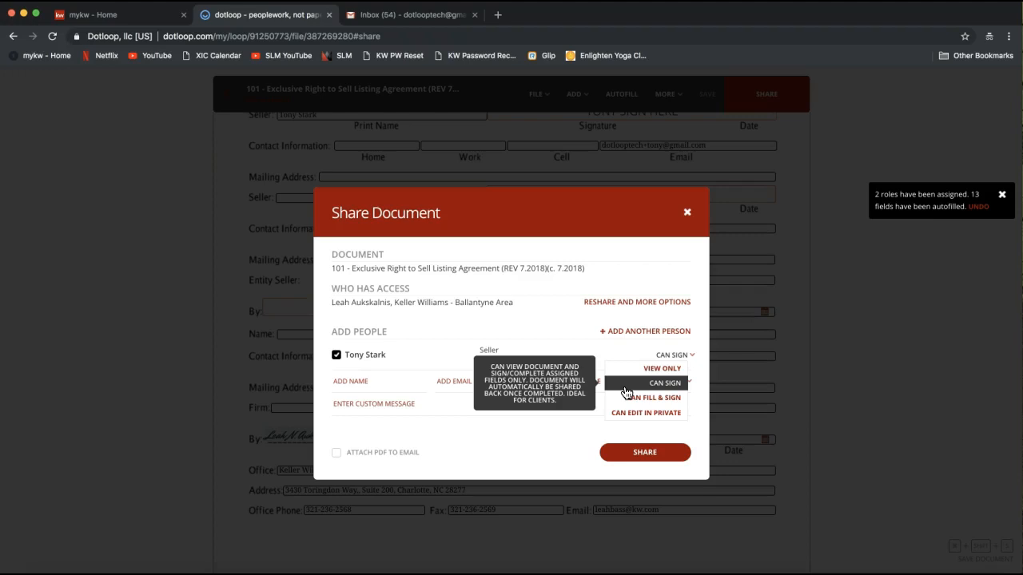
left_click(643, 370)
left_click(675, 358)
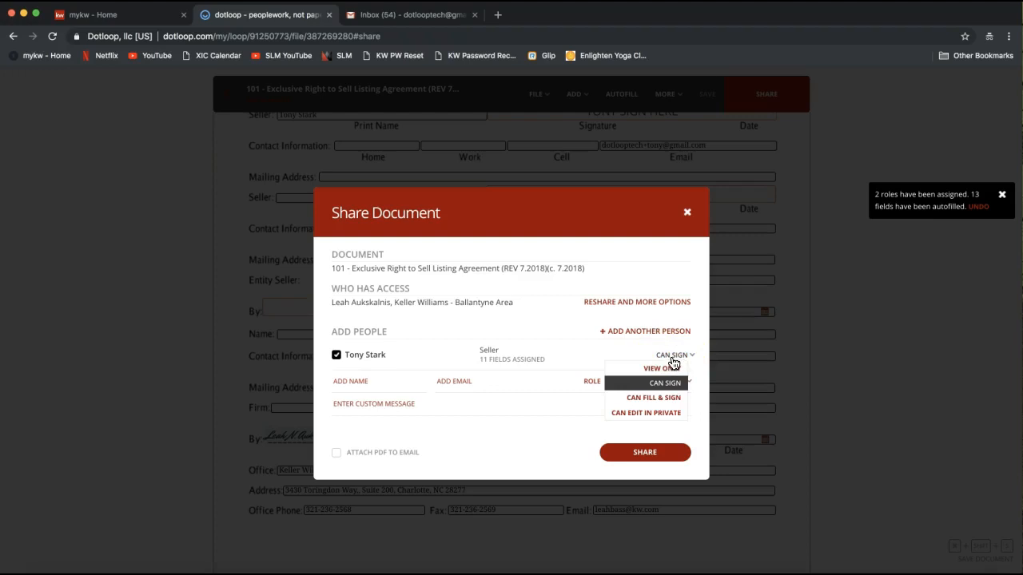
left_click(620, 373)
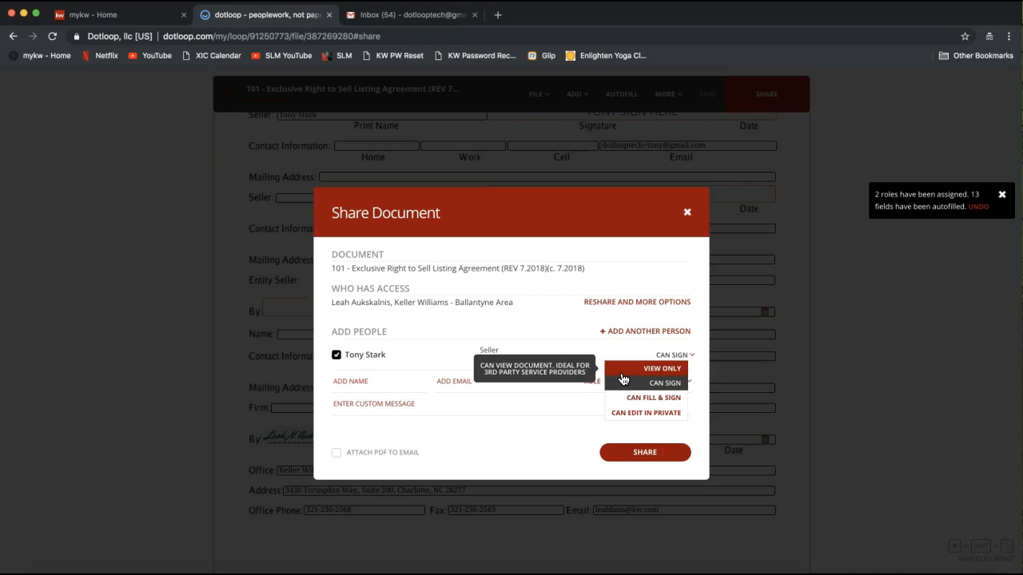
Review the seller's permission levels and leave the seller at Can Sign with 11 fields assigned
left_click(621, 372)
left_click(365, 385)
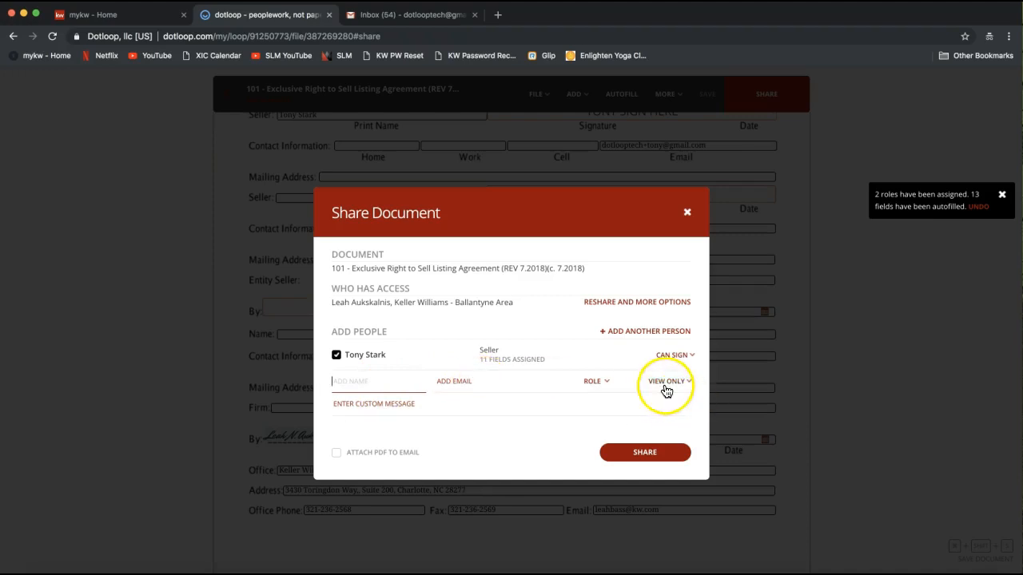
left_click(674, 356)
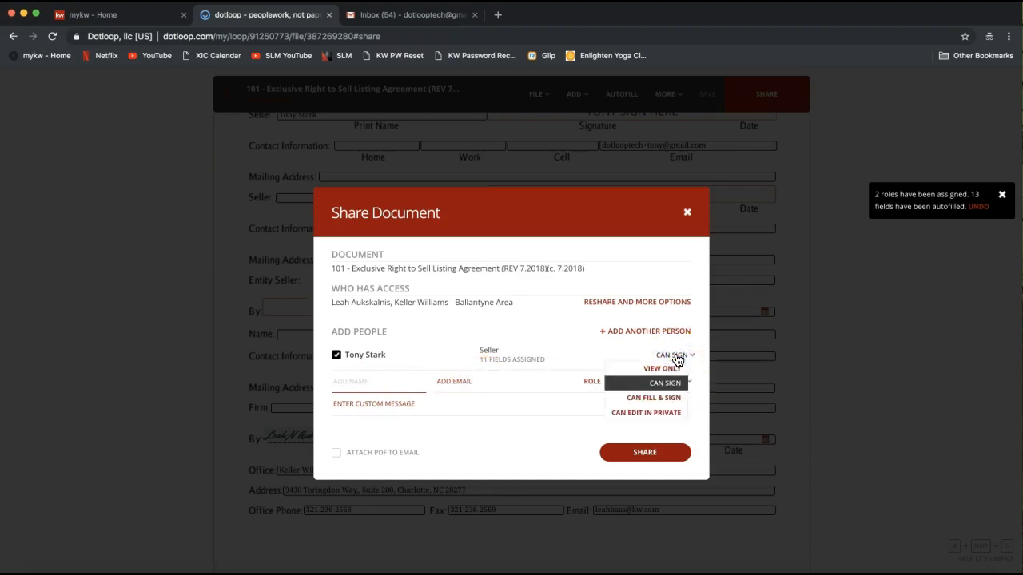
left_click(623, 404)
left_click(644, 408)
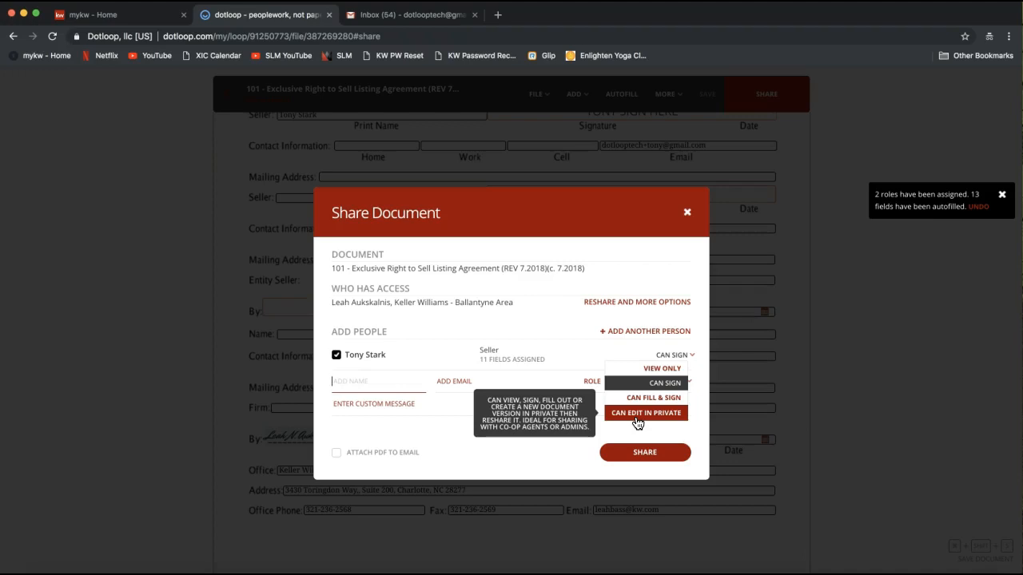
left_click(632, 422)
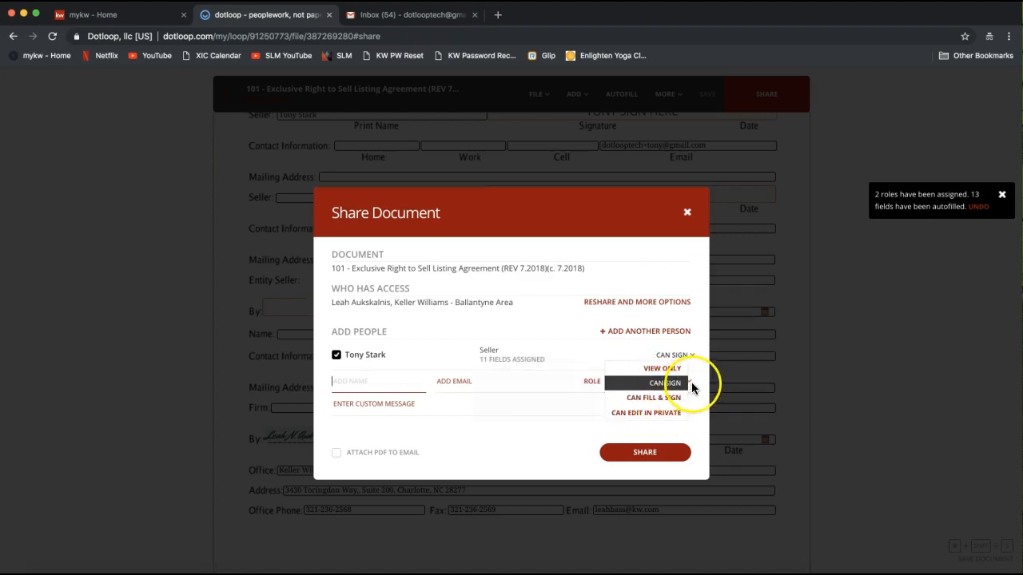
left_click(561, 435)
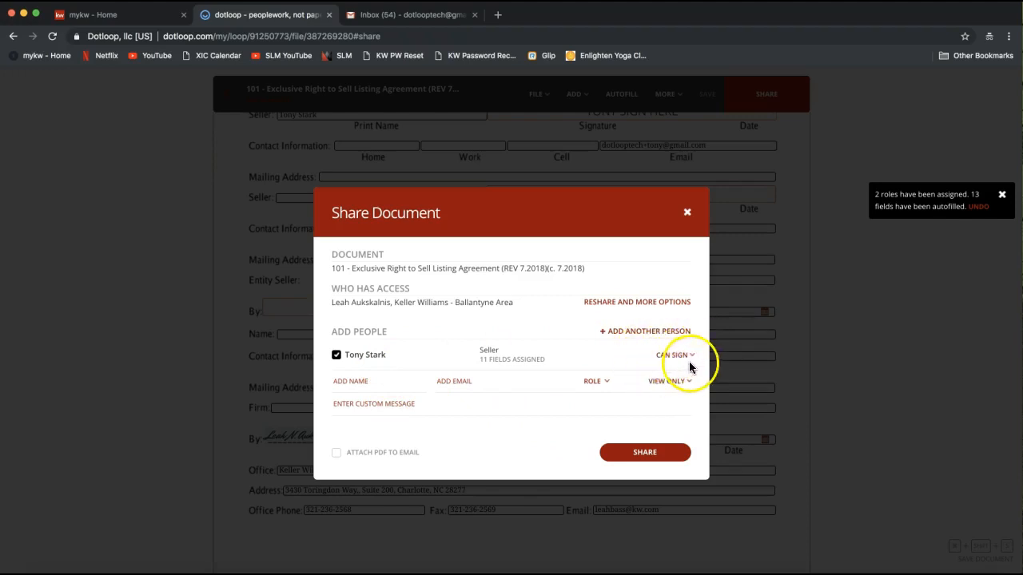
Share the listing agreement with the seller, then close the dialog with DONE
left_click(646, 463)
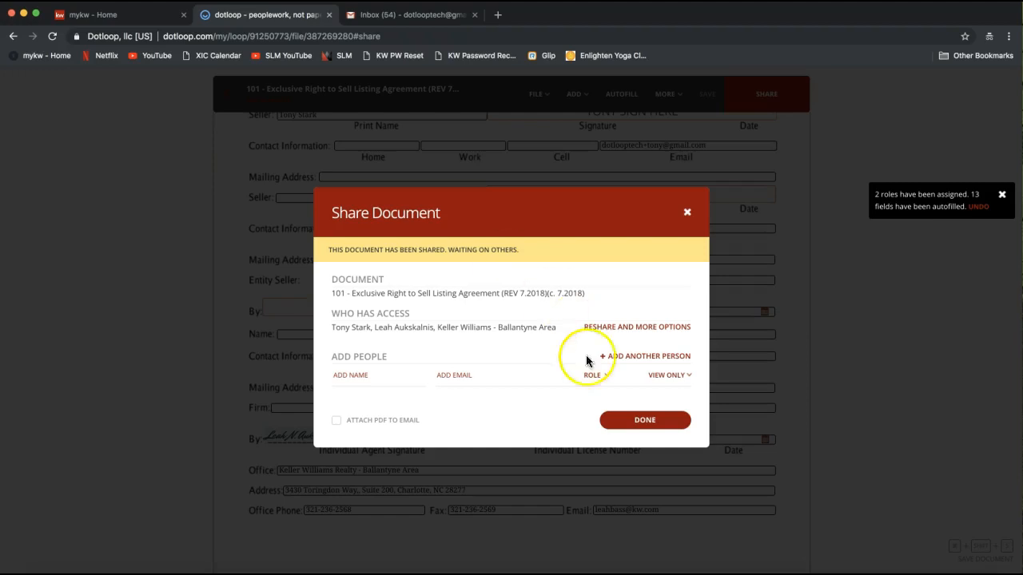
left_click(620, 430)
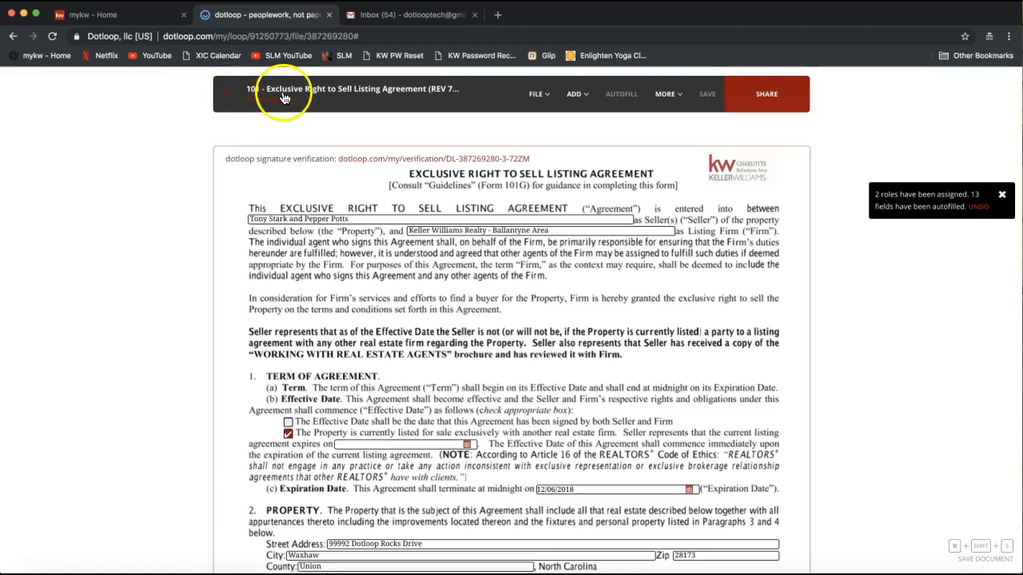
Return from the document viewer to the 99992 Dotloop Rocks Drive loop page
left_click(231, 99)
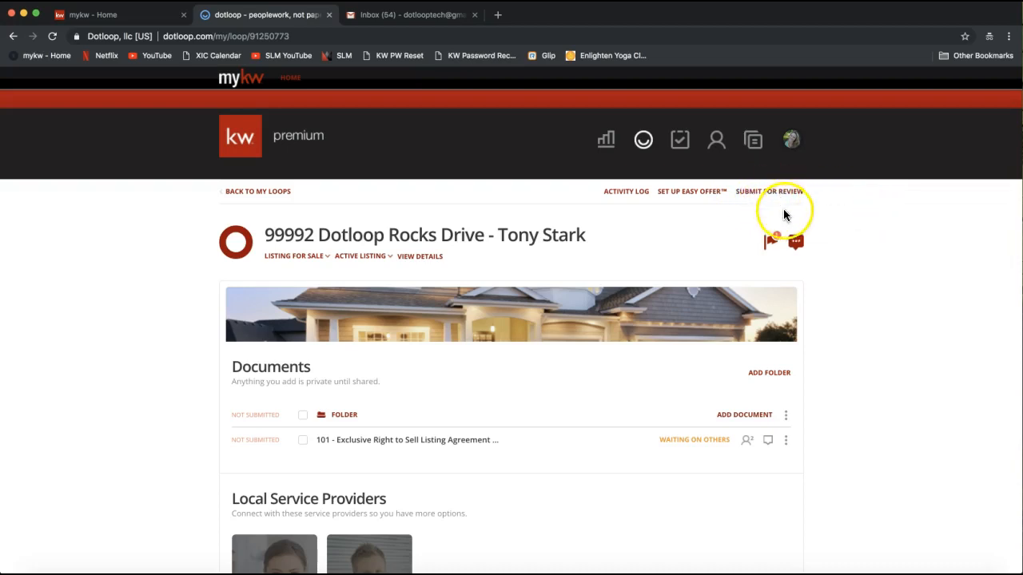
left_click(764, 192)
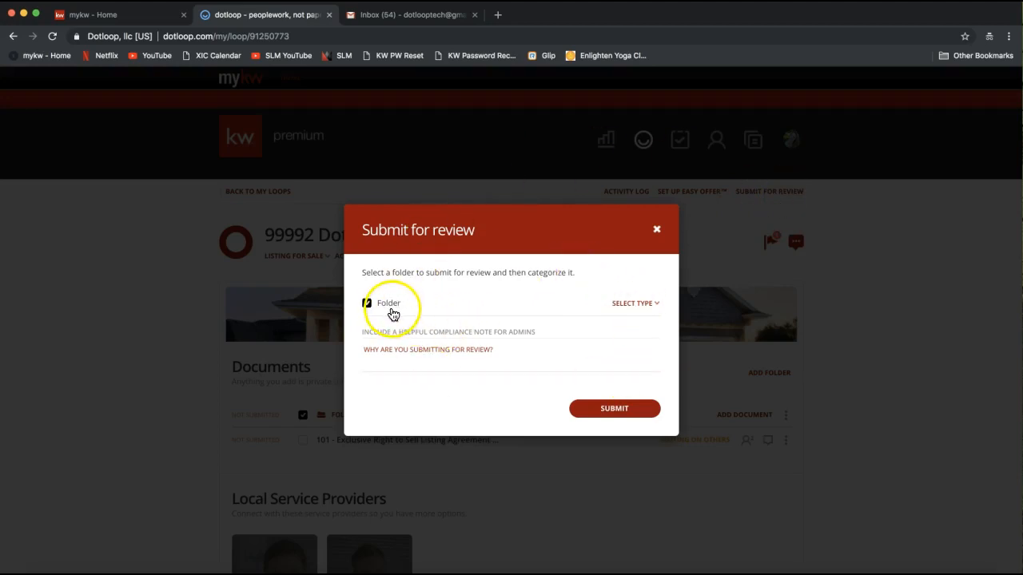
left_click(391, 332)
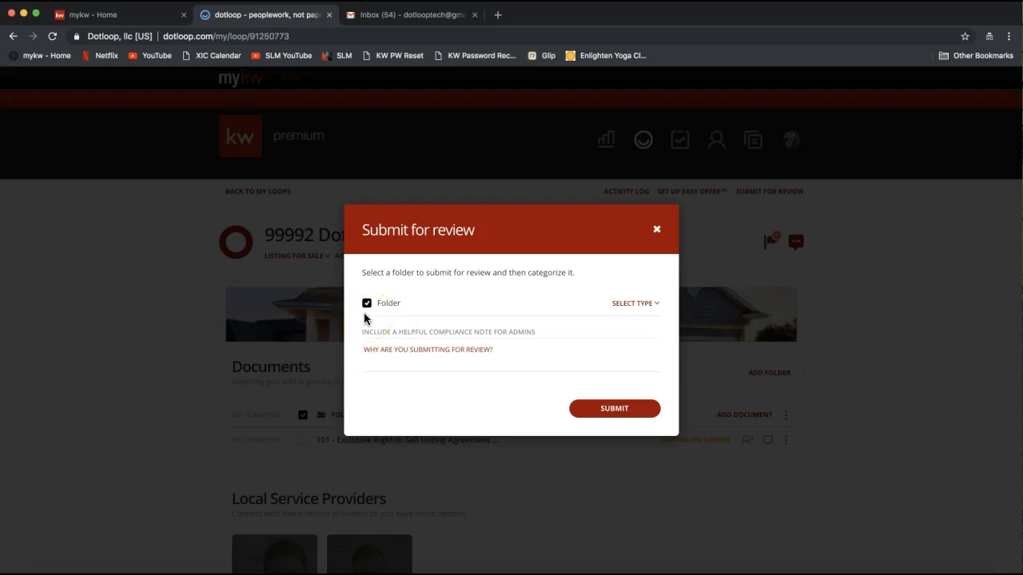
left_click(622, 303)
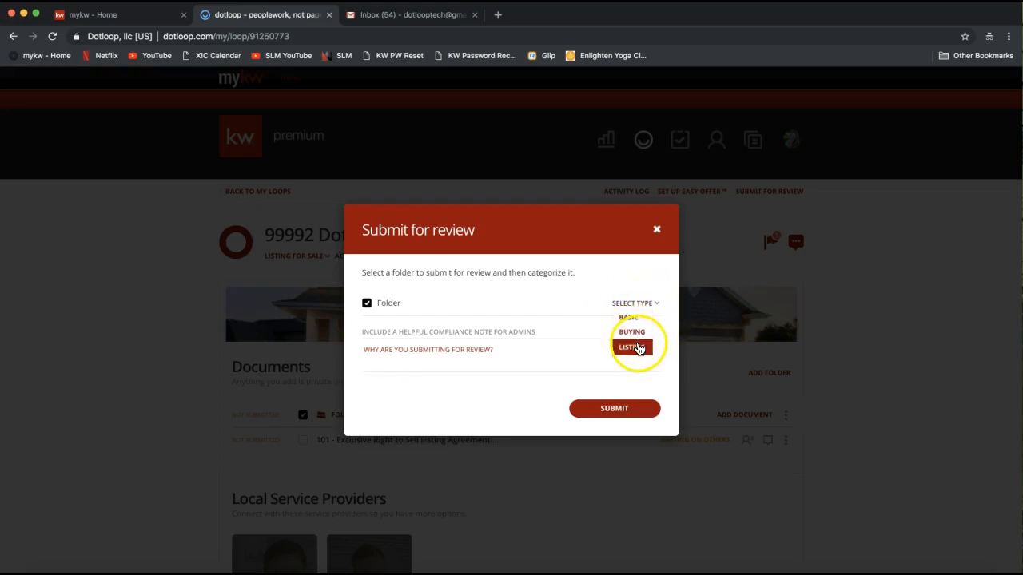
left_click(640, 349)
left_click(545, 353)
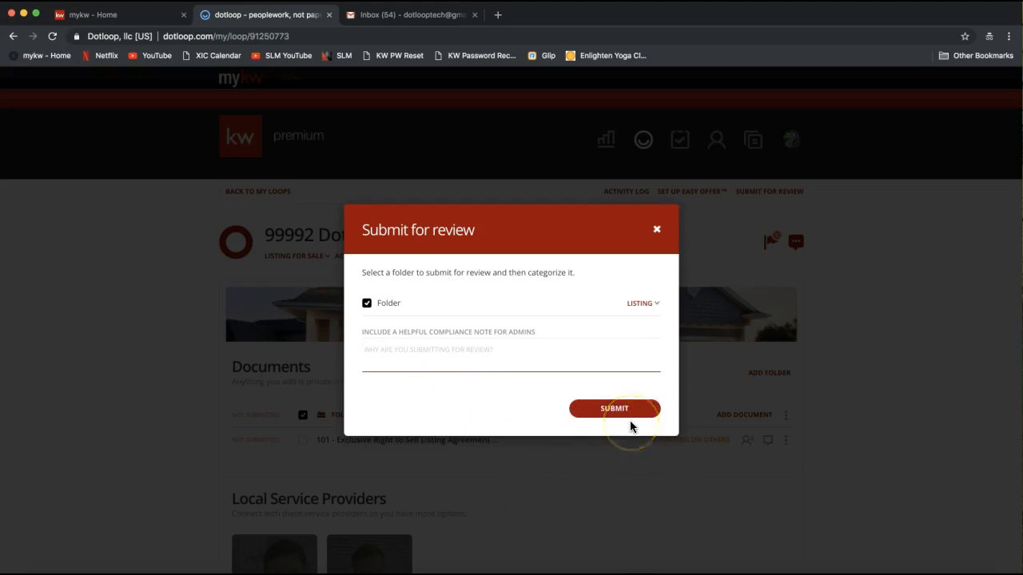
left_click(656, 231)
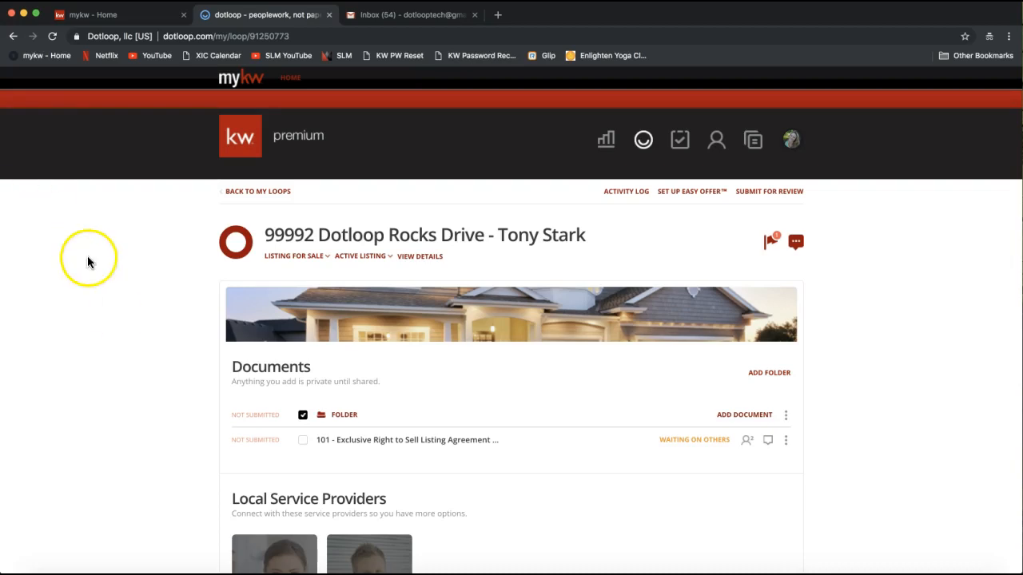
Open the loop details to check Listing for Sale, Active Listing and the seller, agent and admin
left_click(416, 265)
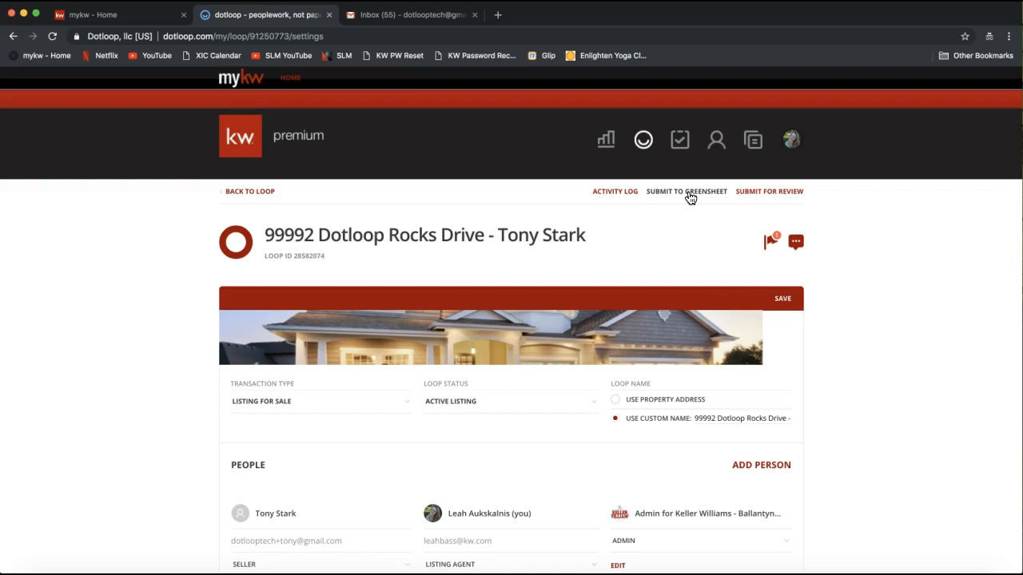
scroll(536, 324, "down", 3)
scroll(457, 342, "up", 1)
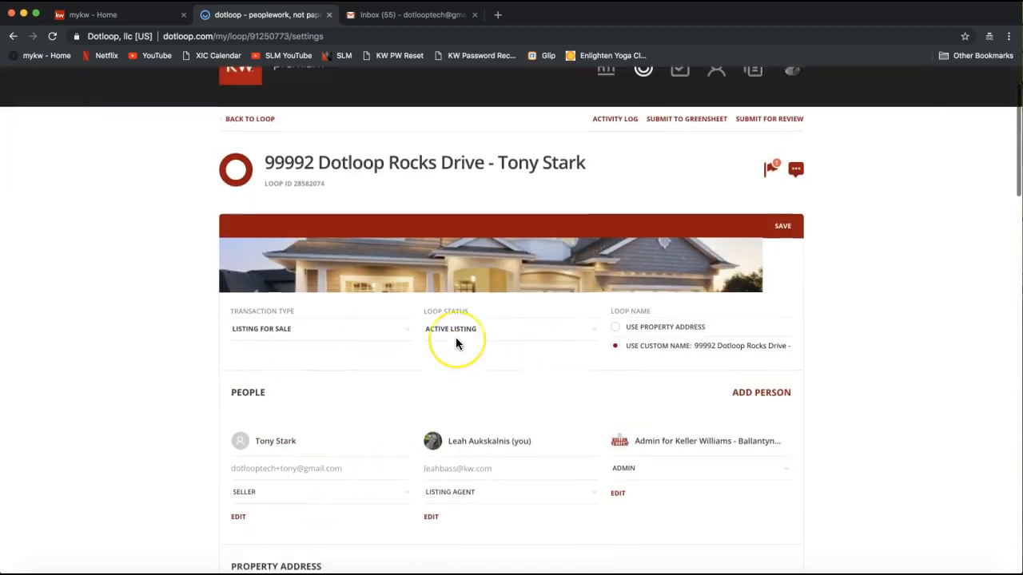
scroll(457, 342, "up", 2)
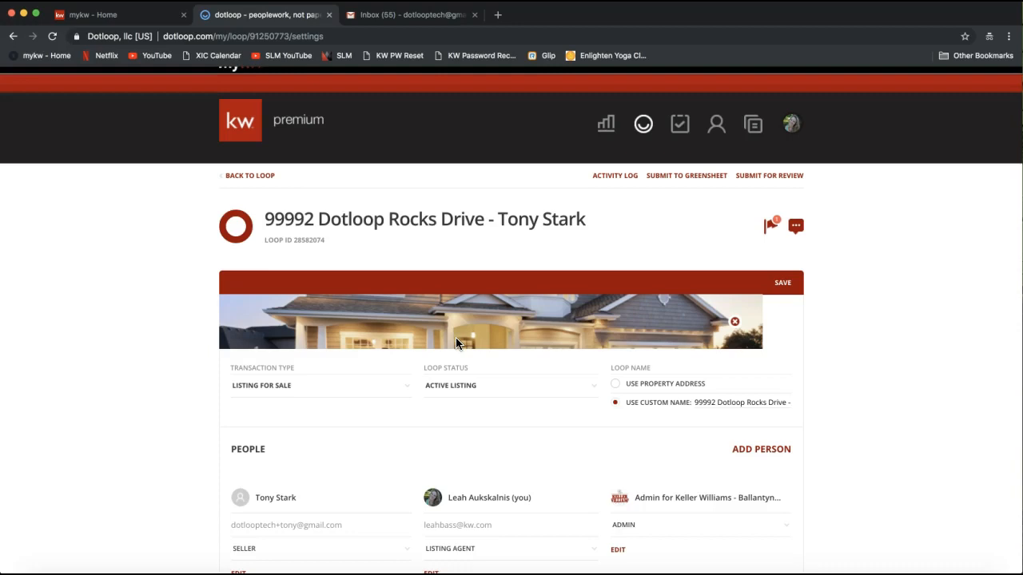